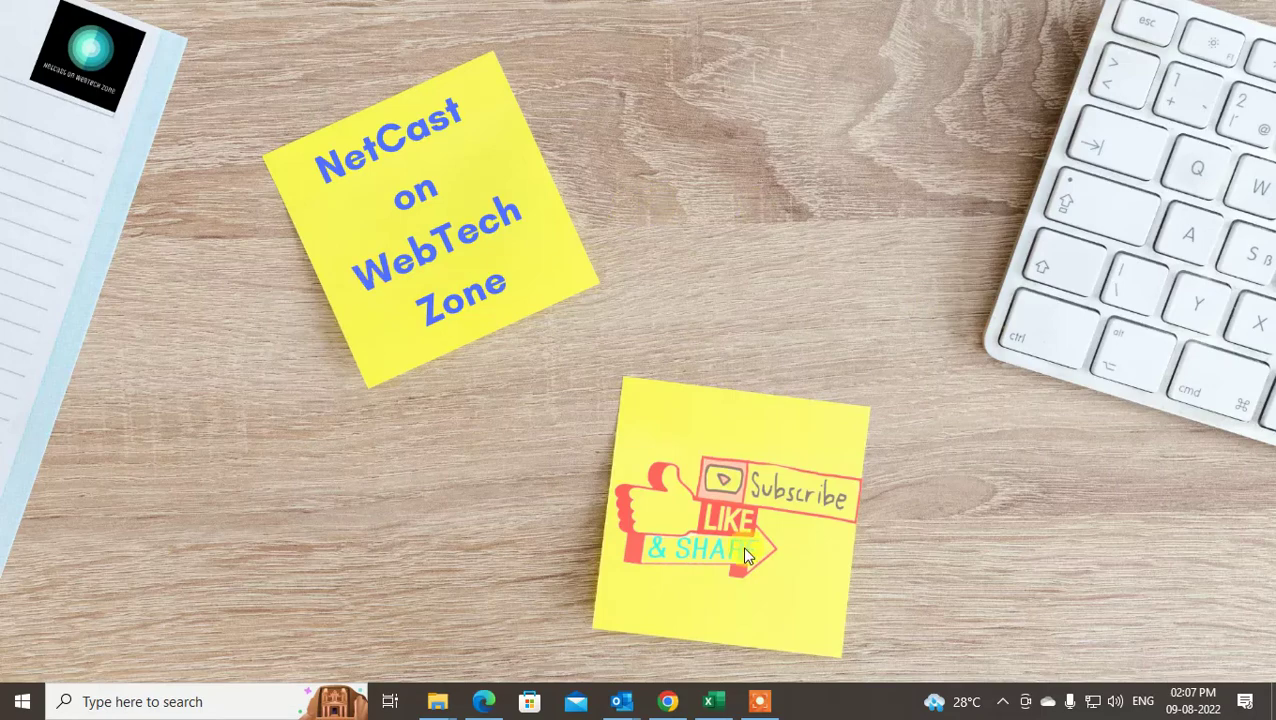
Dismiss the reminder, discard the untitled drafts without saving, and switch from Calendar to the Mail inbox.
{"action": "mouse_move", "coordinate": [621, 701]}
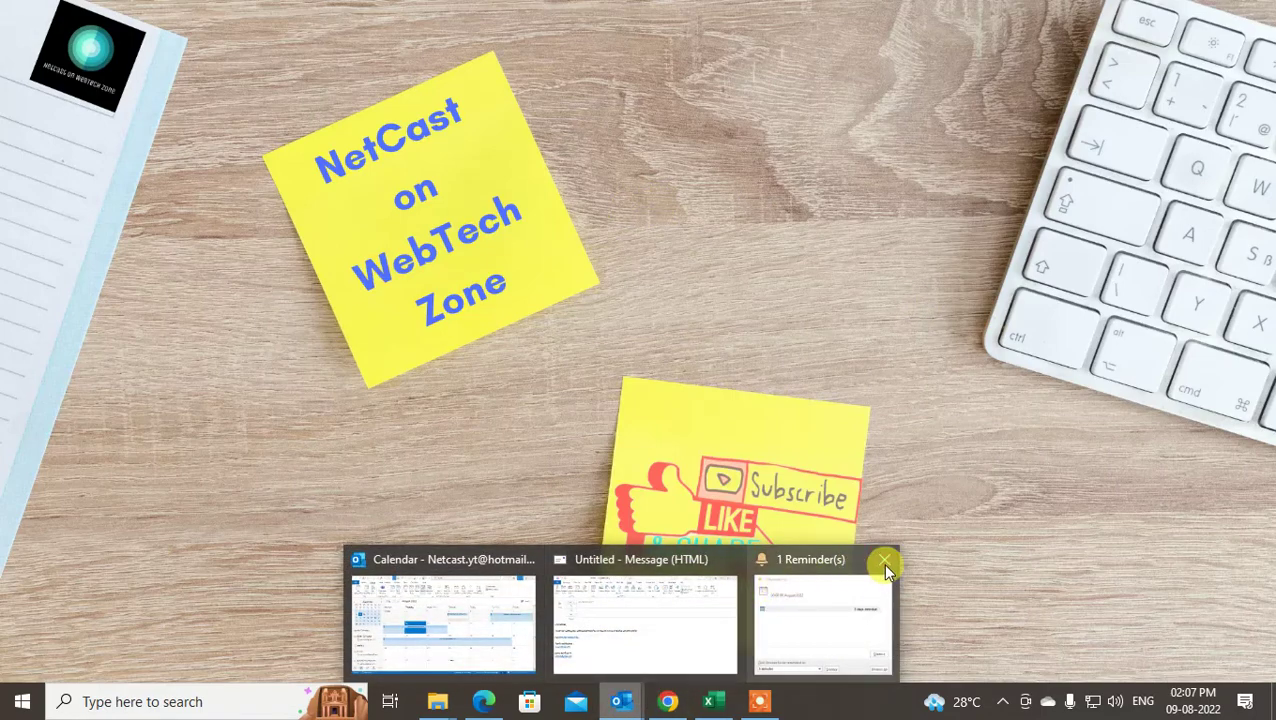
{"action": "left_click", "coordinate": [885, 562]}
{"action": "left_click", "coordinate": [800, 556]}
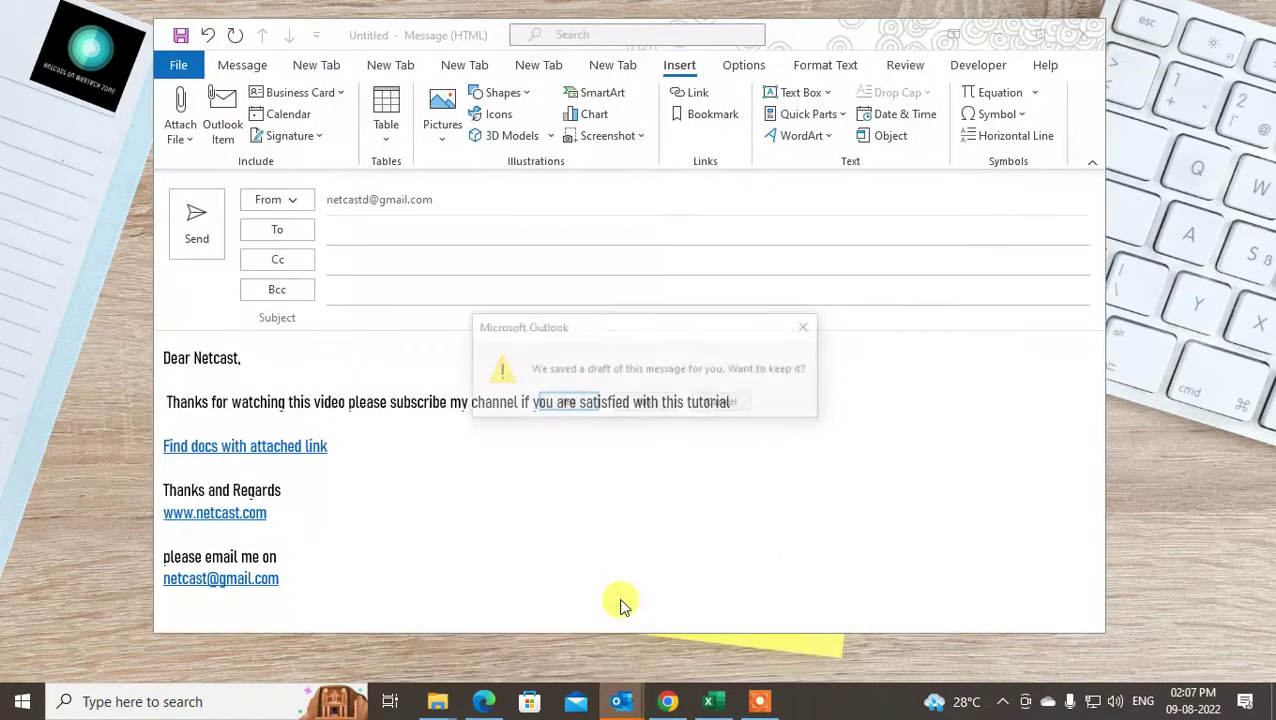
{"action": "left_click", "coordinate": [646, 401]}
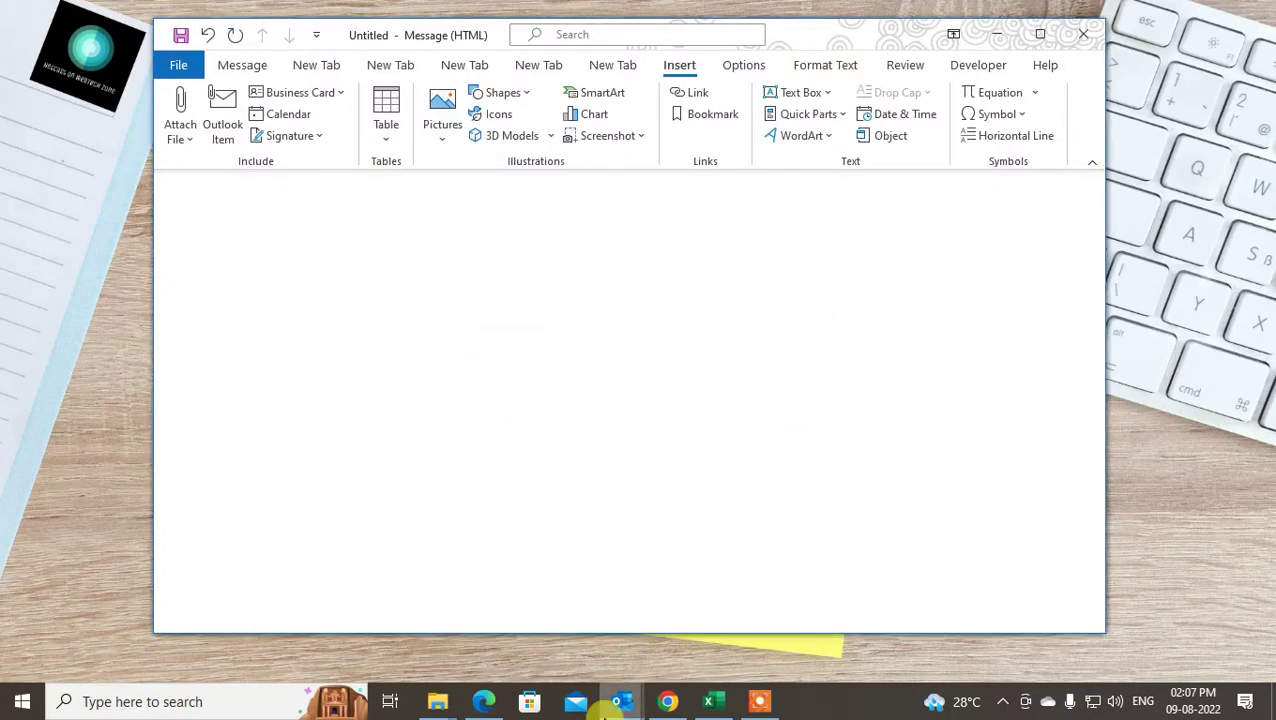
{"action": "mouse_move", "coordinate": [605, 700]}
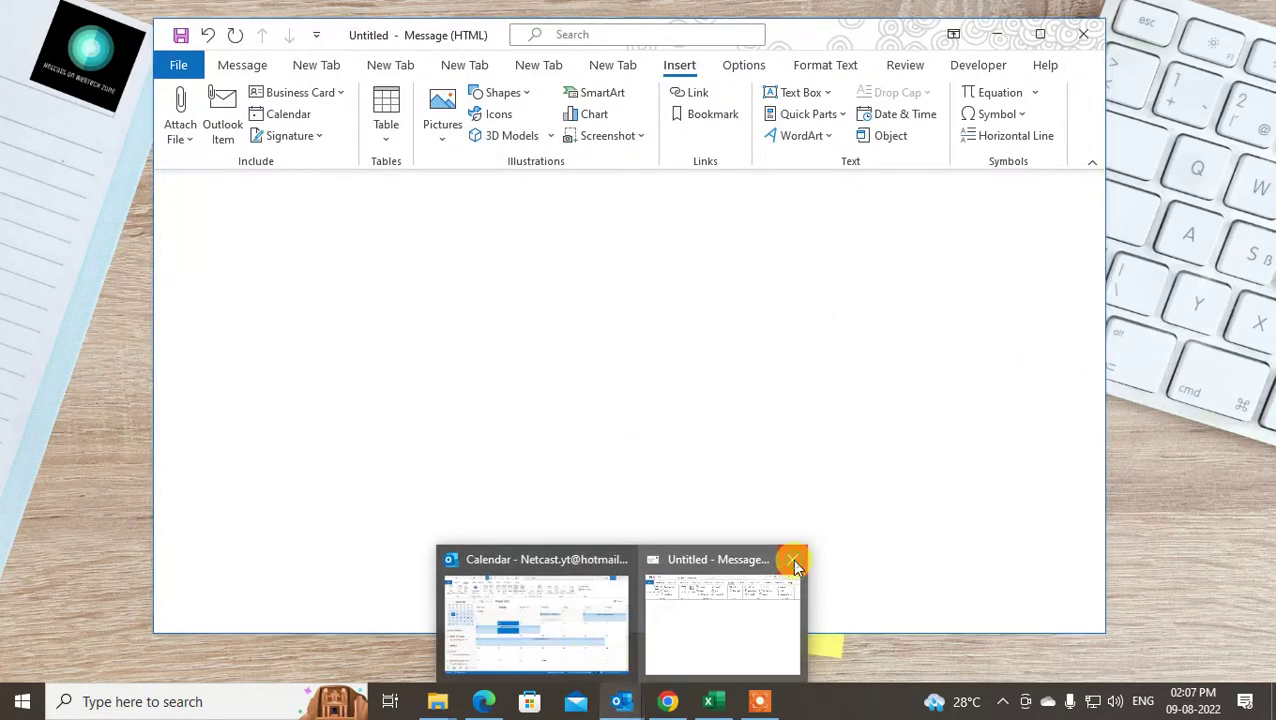
{"action": "left_click", "coordinate": [795, 564]}
{"action": "left_click", "coordinate": [658, 614]}
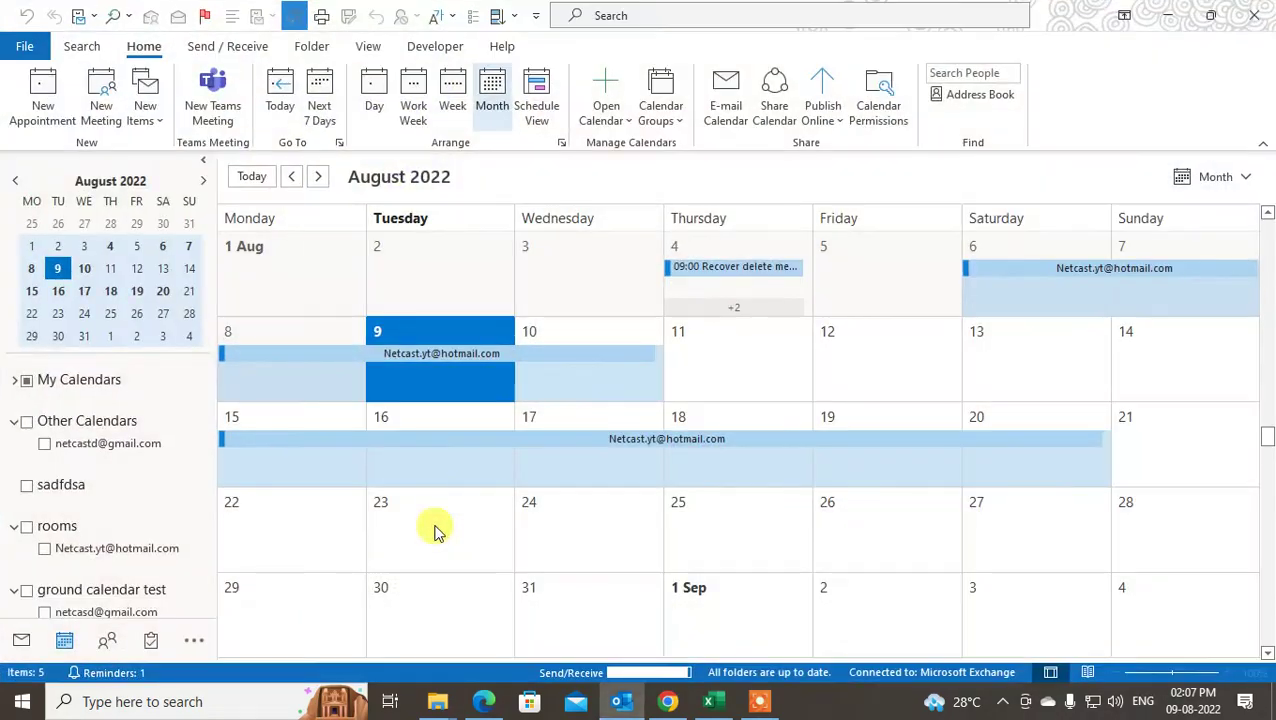
{"action": "left_click", "coordinate": [18, 640]}
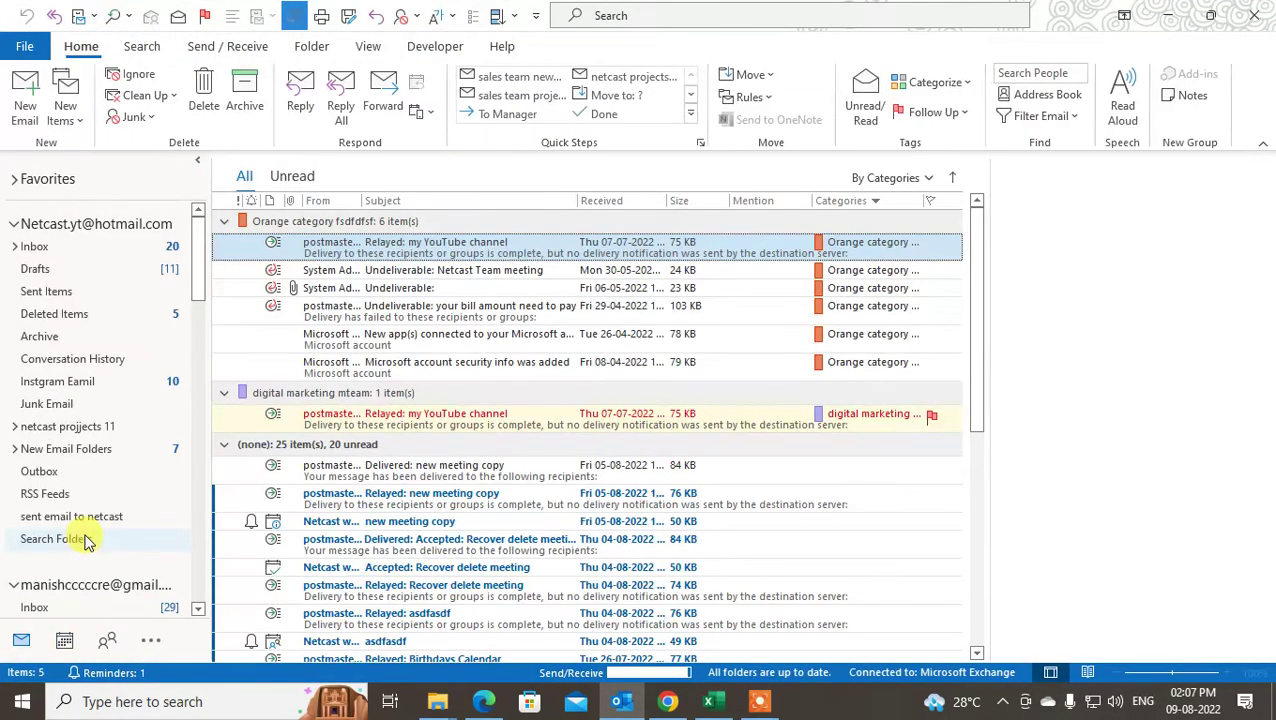
Open a new email to check its Paw Print stationery, discard it unsaved, and go to Account Information.
{"action": "left_click", "coordinate": [20, 103]}
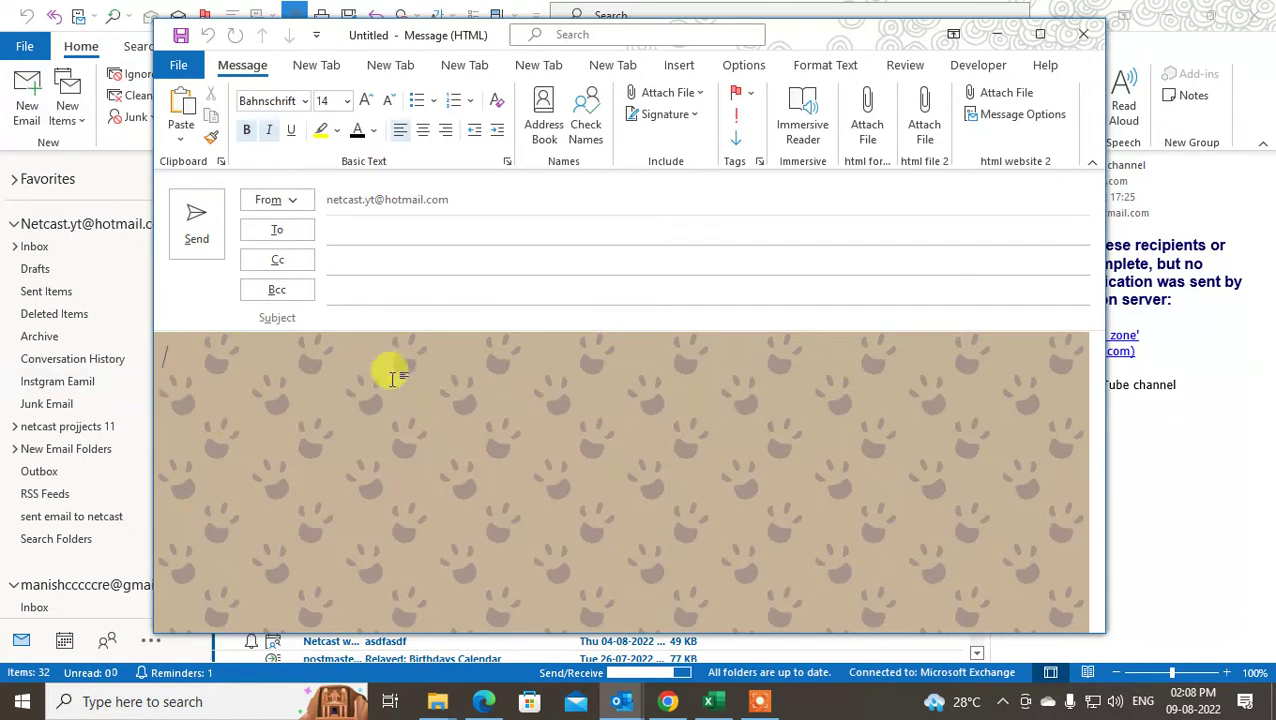
{"action": "left_click", "coordinate": [1098, 36]}
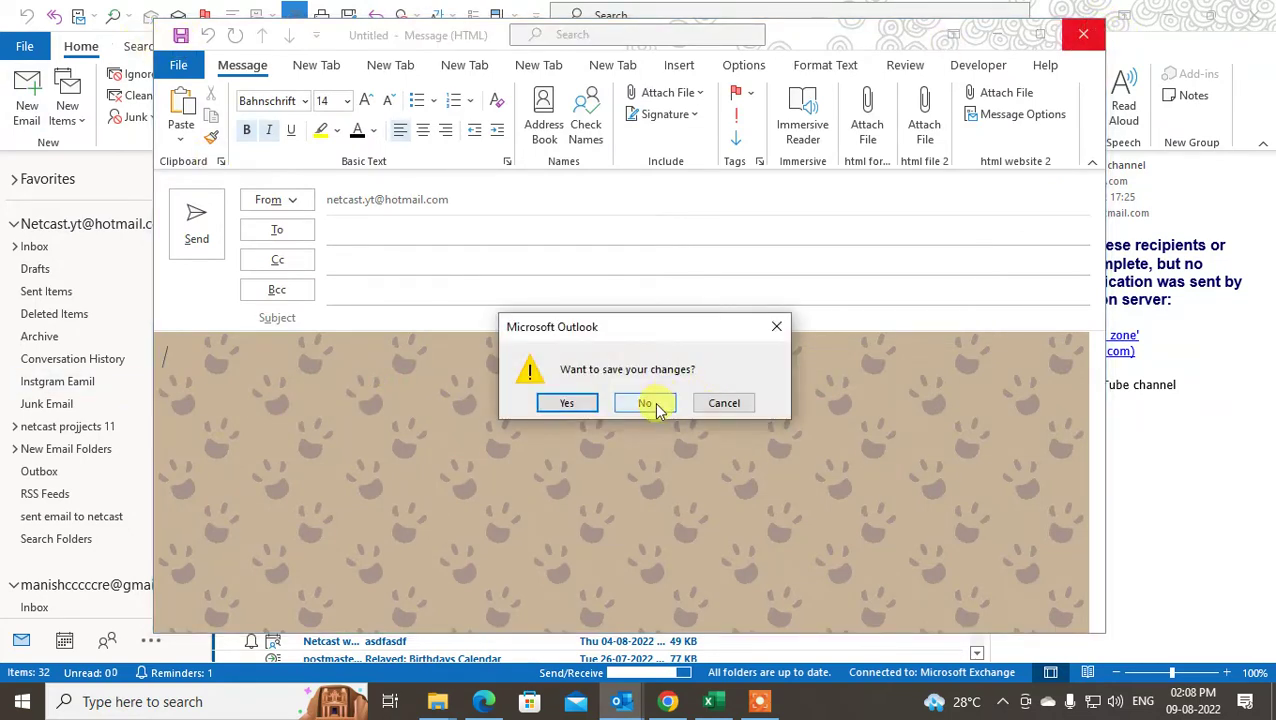
{"action": "left_click", "coordinate": [646, 404]}
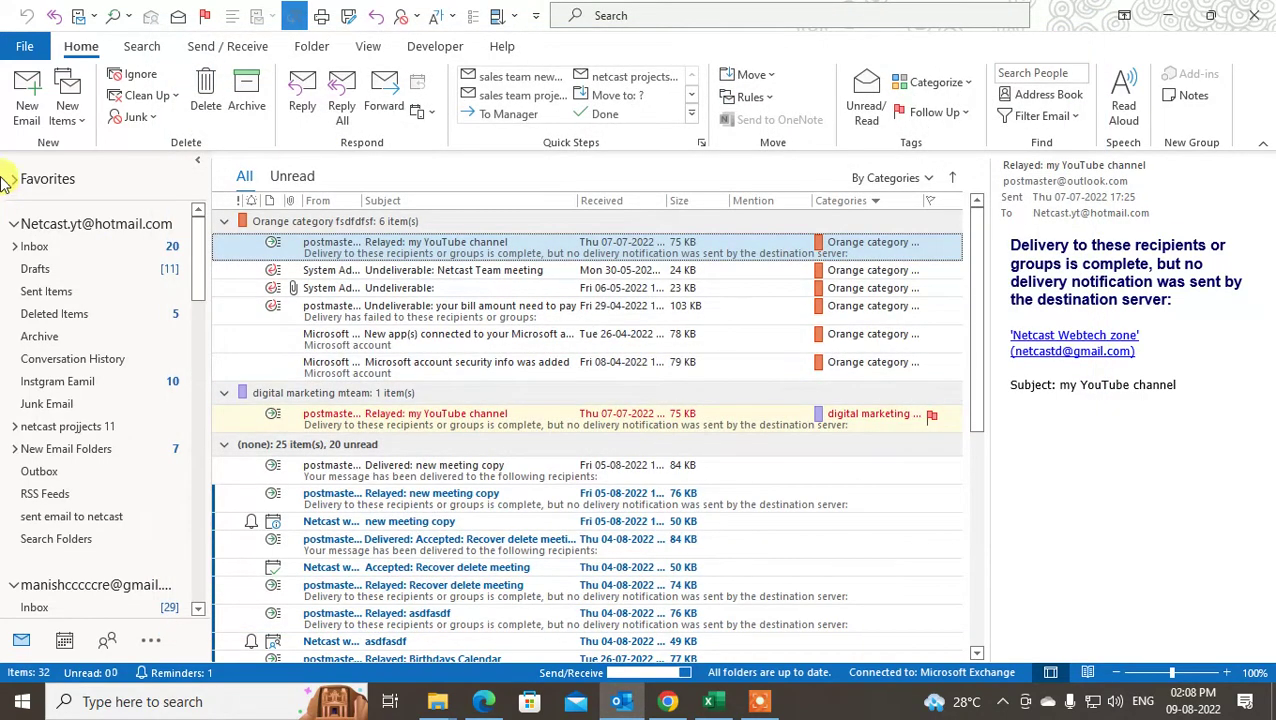
{"action": "left_click", "coordinate": [25, 50]}
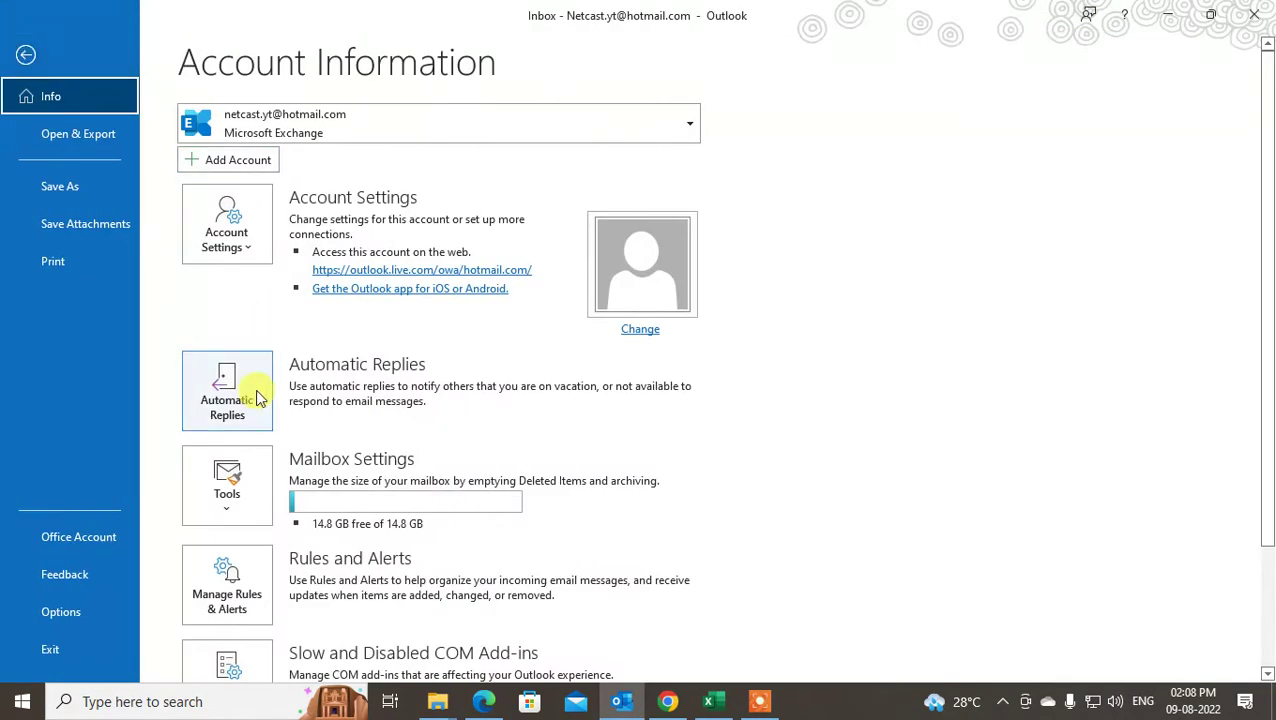
Open Outlook Options > Mail and launch Stationery and Fonts on the Personal Stationery tab.
{"action": "left_click", "coordinate": [90, 611]}
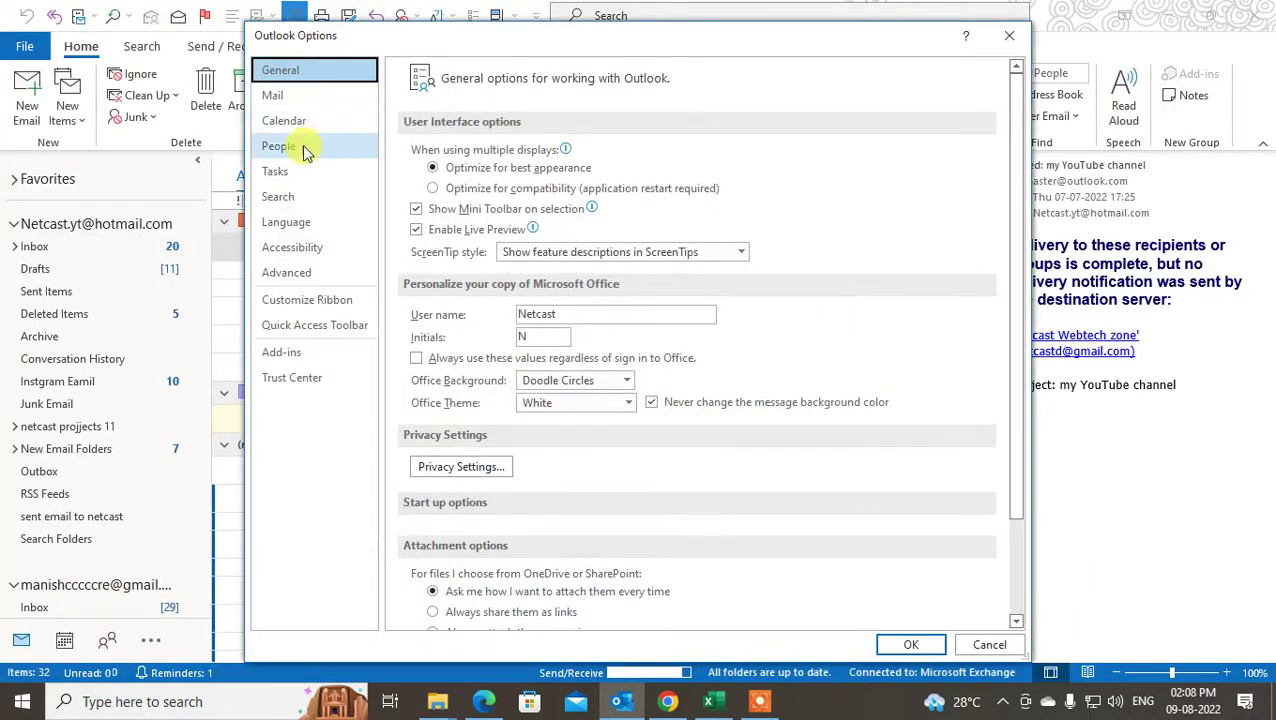
{"action": "left_click", "coordinate": [318, 96]}
{"action": "left_click_drag", "start_coordinate": [662, 42], "coordinate": [565, 22]}
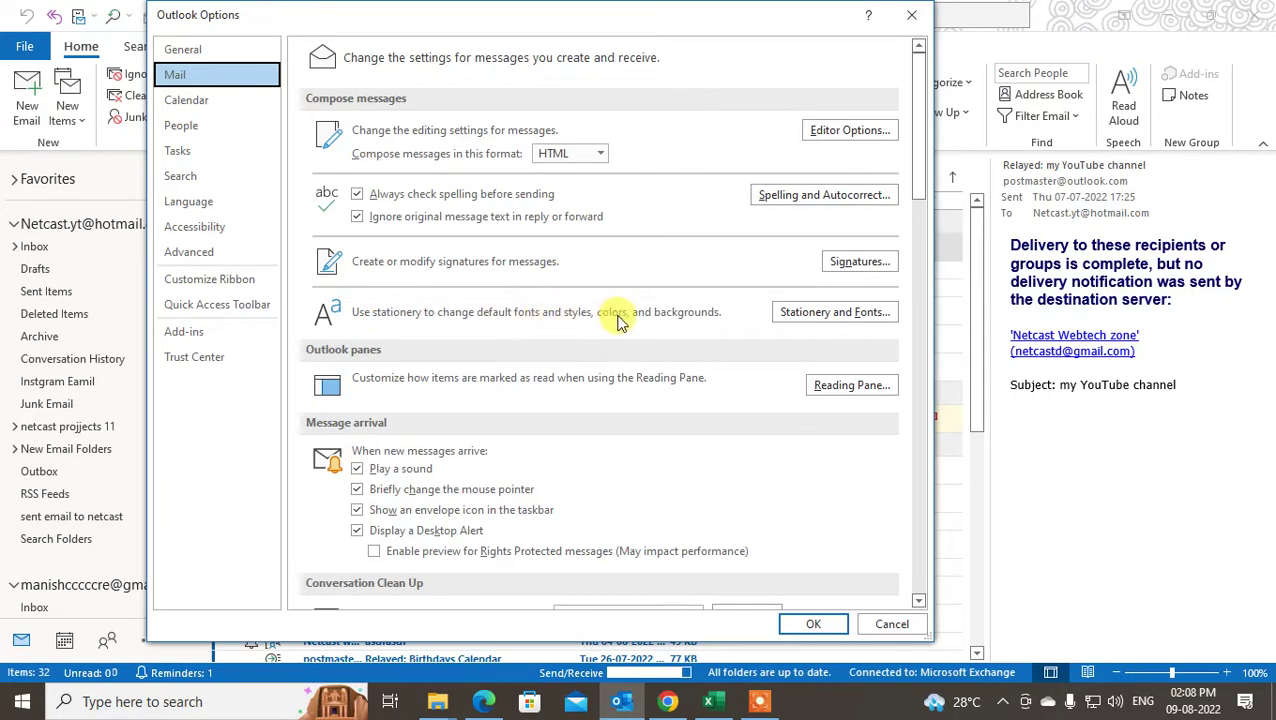
{"action": "left_click", "coordinate": [845, 318]}
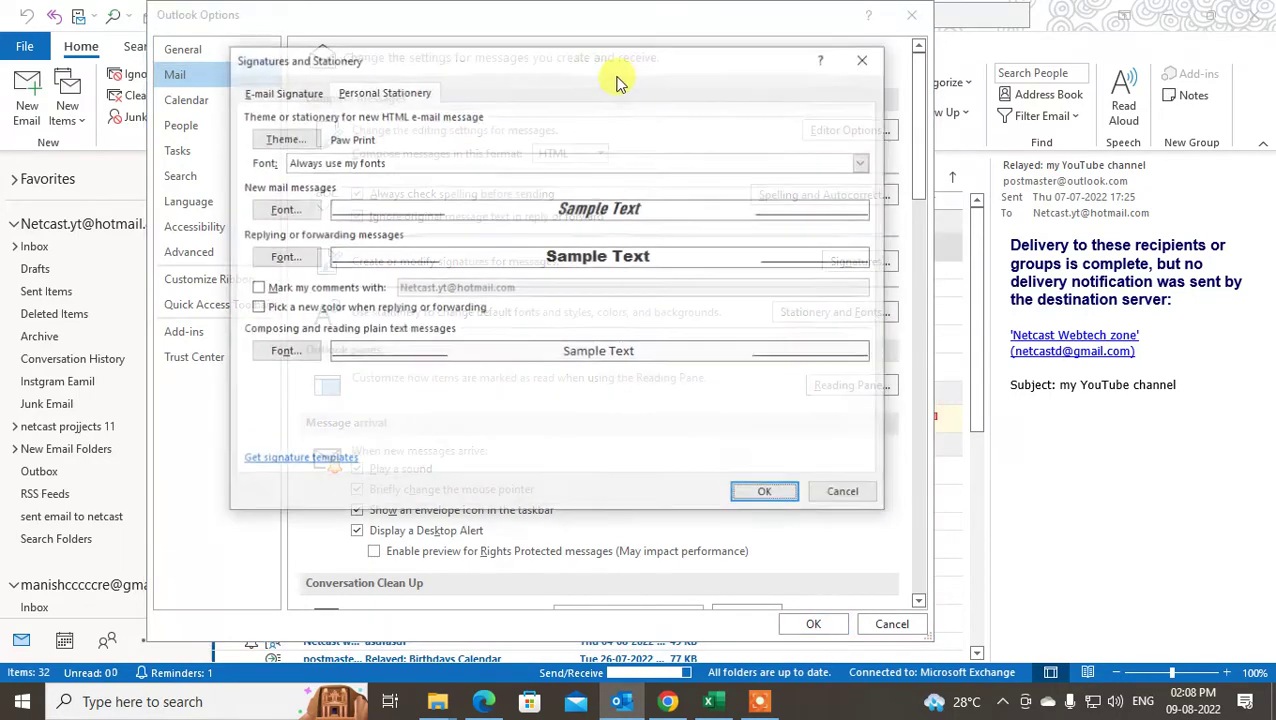
Open the theme list and preview the Level, Profile and Satin themes.
{"action": "left_click_drag", "start_coordinate": [615, 78], "coordinate": [540, 47]}
{"action": "left_click", "coordinate": [250, 133]}
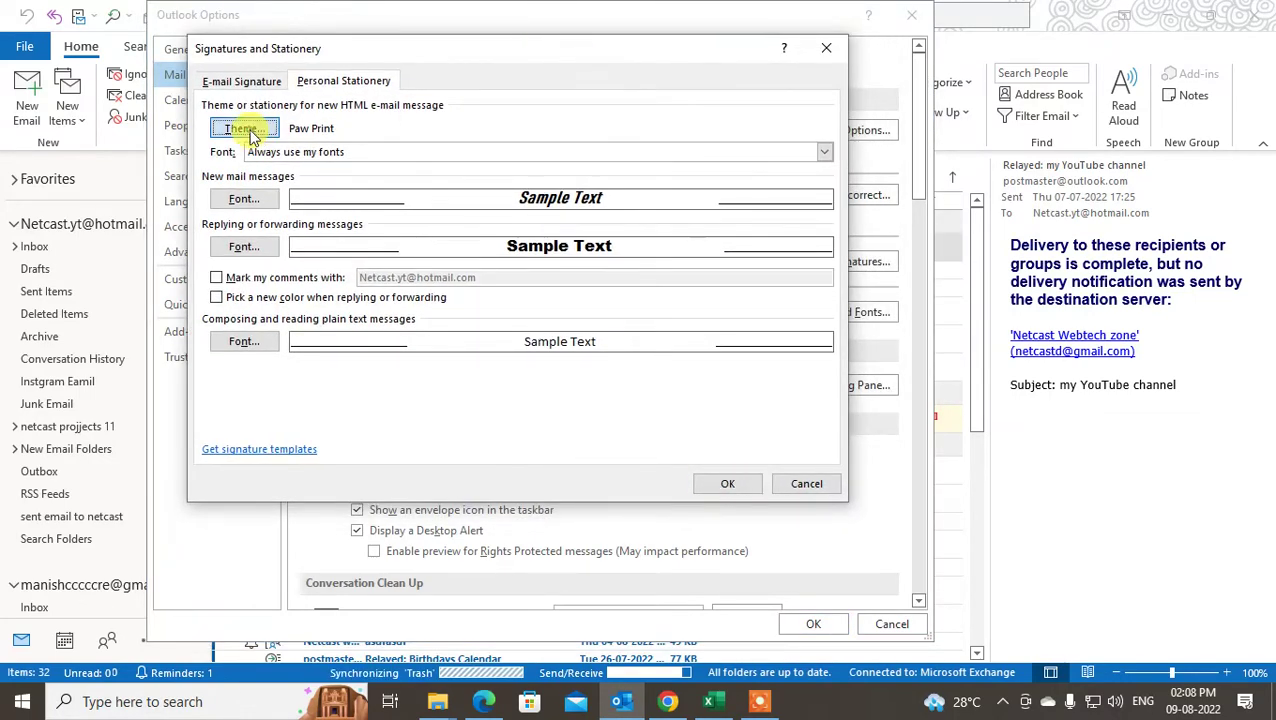
{"action": "left_click", "coordinate": [447, 324]}
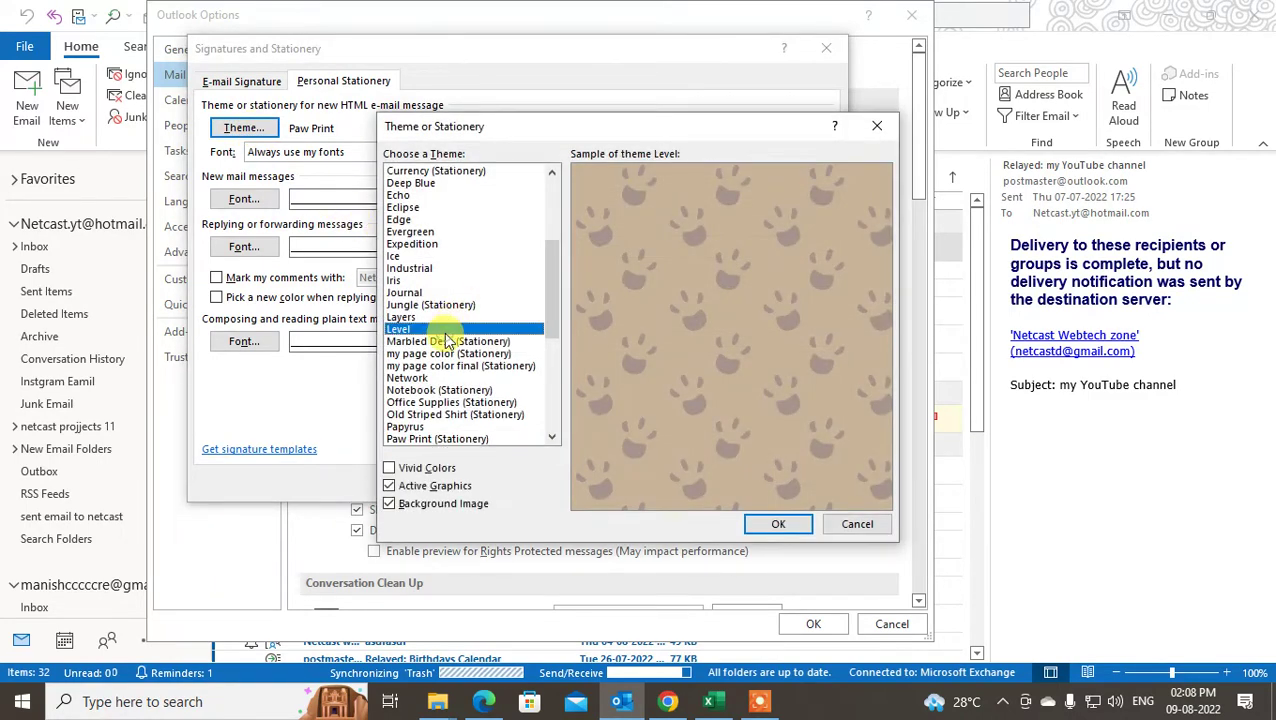
{"action": "scroll", "coordinate": [460, 373], "scroll_direction": "down", "scroll_amount": 2}
{"action": "left_click", "coordinate": [443, 390]}
{"action": "key", "text": "Down"}
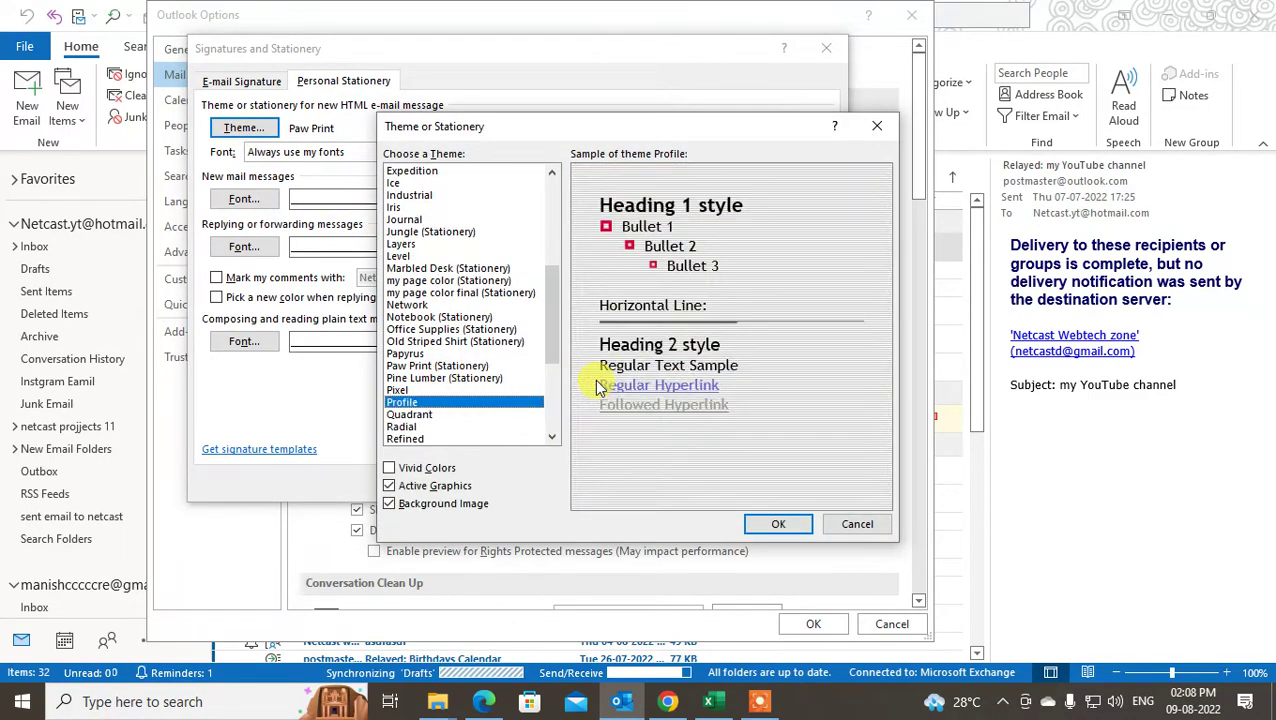
{"action": "scroll", "coordinate": [558, 330], "scroll_direction": "down", "scroll_amount": 3}
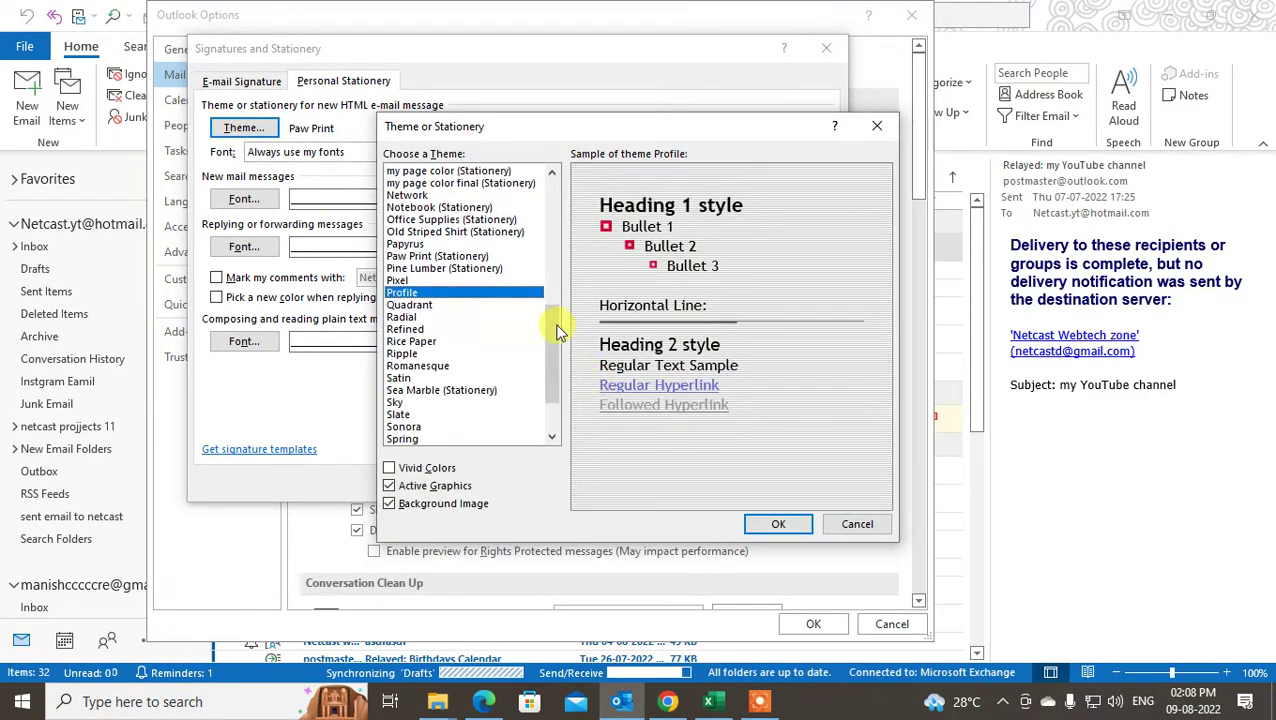
{"action": "left_click", "coordinate": [399, 378]}
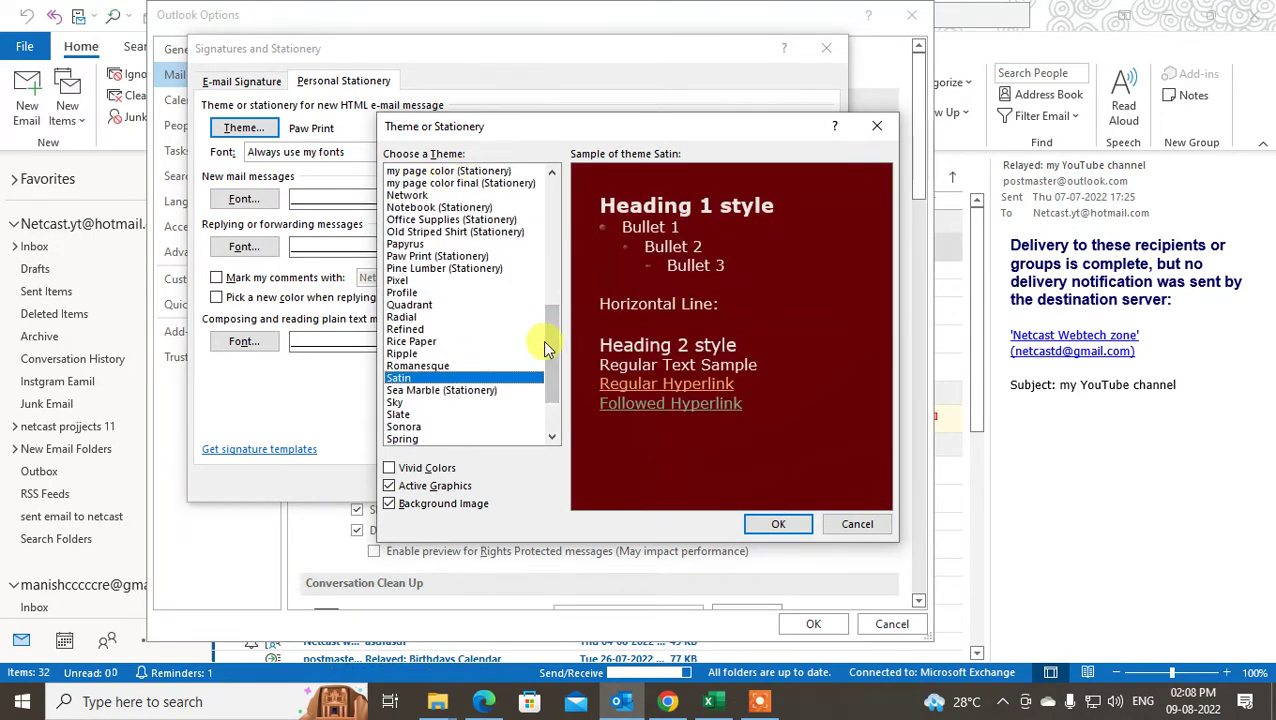
Select Bold Stripes and confirm it through the Theme, Signatures and Stationery, and Options dialogs.
{"action": "left_click_drag", "start_coordinate": [548, 347], "coordinate": [559, 188]}
{"action": "left_click", "coordinate": [428, 220]}
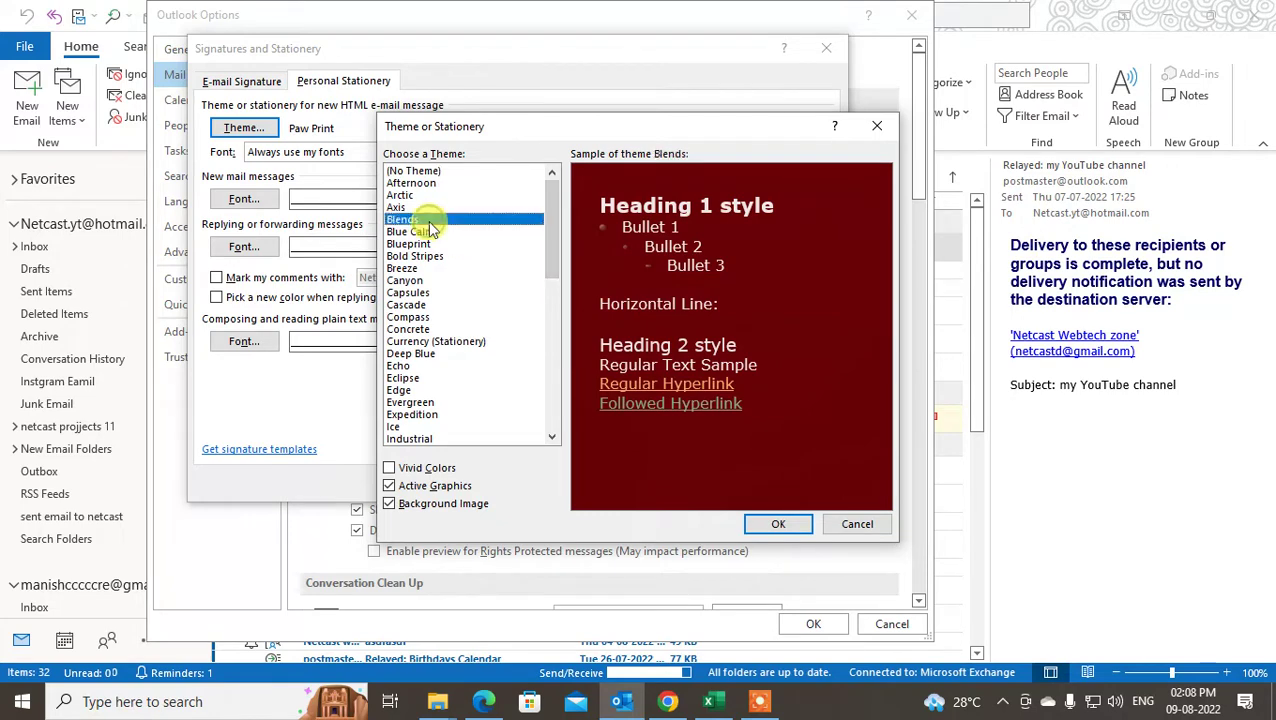
{"action": "left_click", "coordinate": [428, 256]}
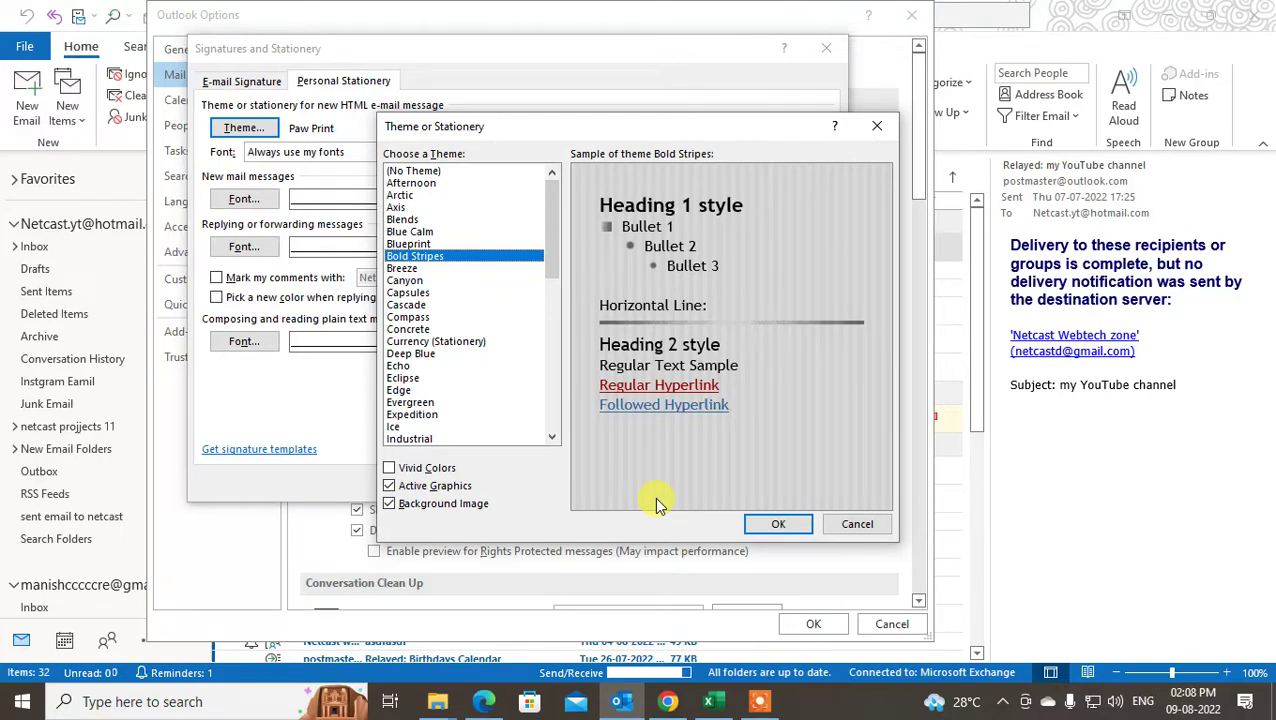
{"action": "left_click", "coordinate": [778, 524]}
{"action": "left_click", "coordinate": [729, 486]}
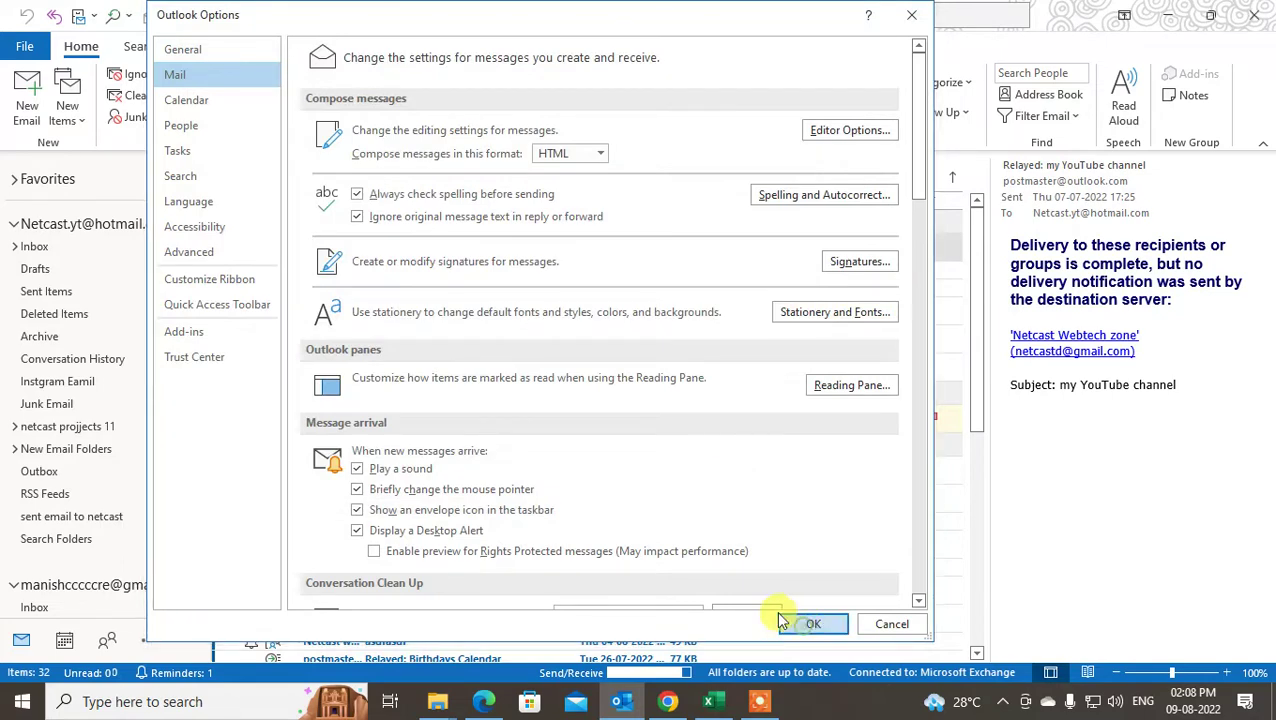
{"action": "left_click", "coordinate": [813, 623]}
{"action": "left_click", "coordinate": [24, 110]}
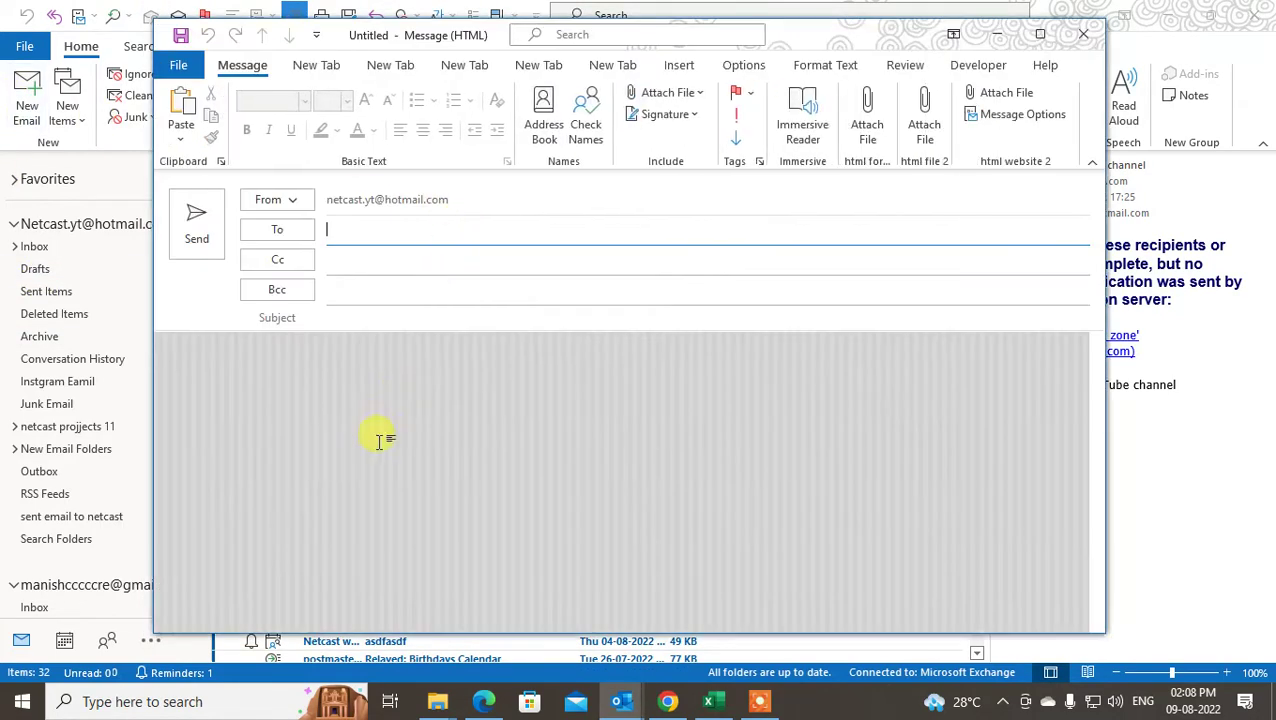
{"action": "left_click", "coordinate": [1083, 35]}
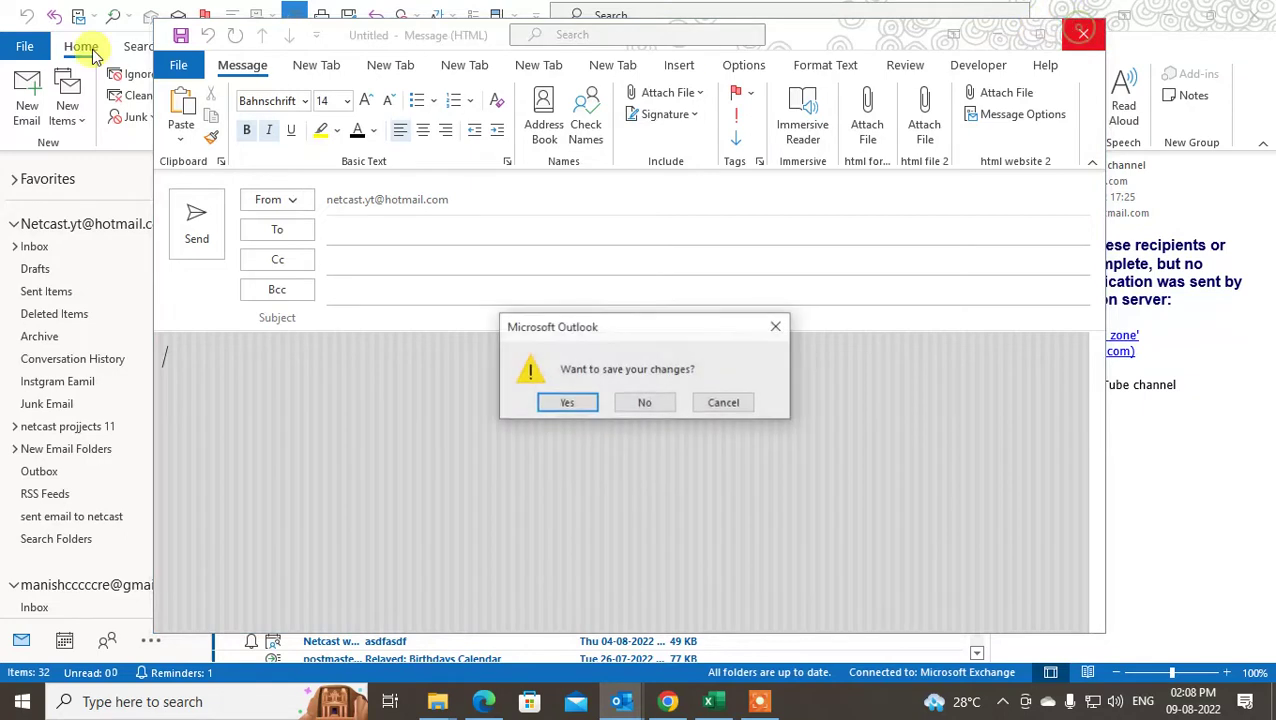
{"action": "left_click", "coordinate": [655, 405]}
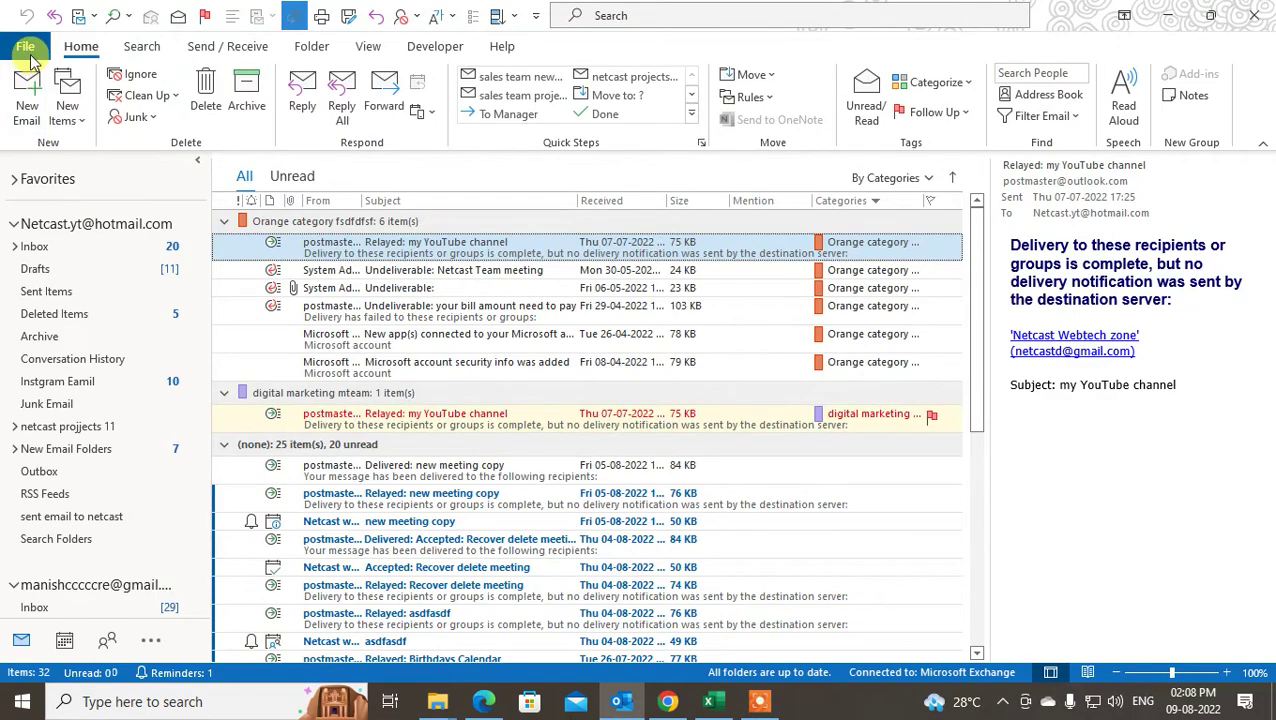
Open Outlook Options' Mail settings, briefly opening and closing the Signatures dialog.
{"action": "left_click", "coordinate": [24, 46]}
{"action": "left_click", "coordinate": [84, 608]}
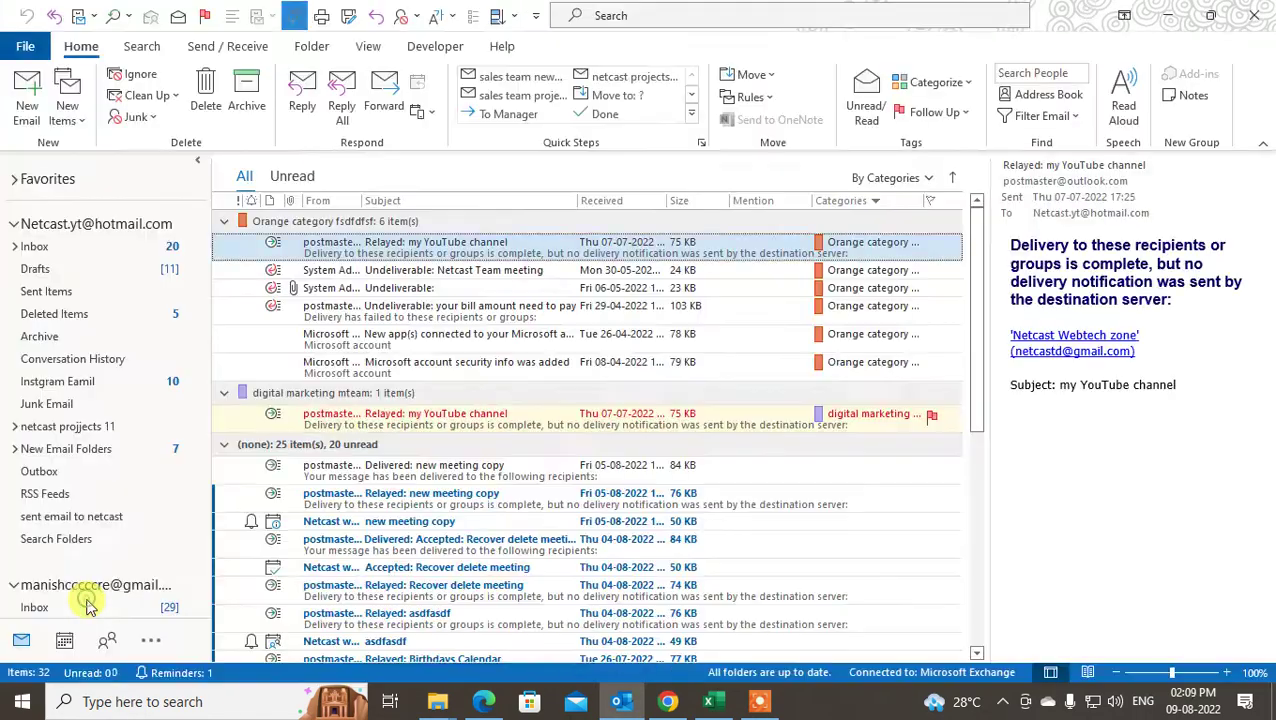
{"action": "left_click", "coordinate": [283, 95]}
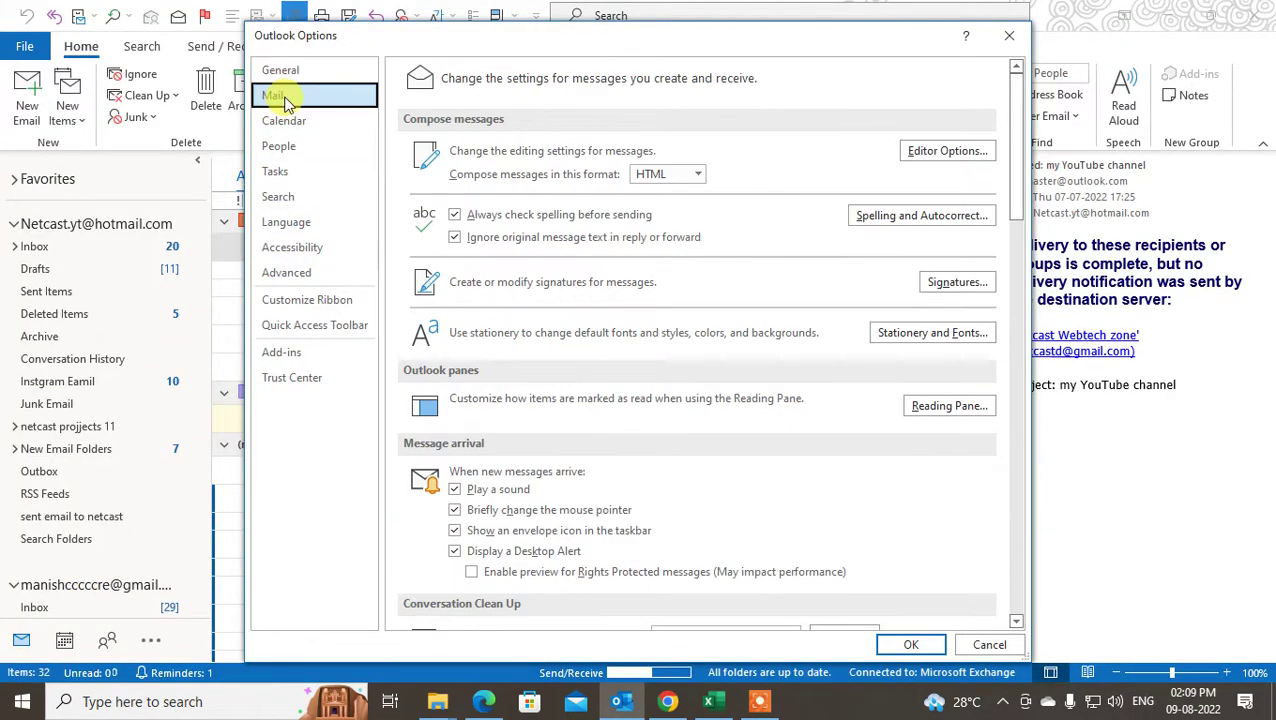
{"action": "left_click", "coordinate": [957, 282]}
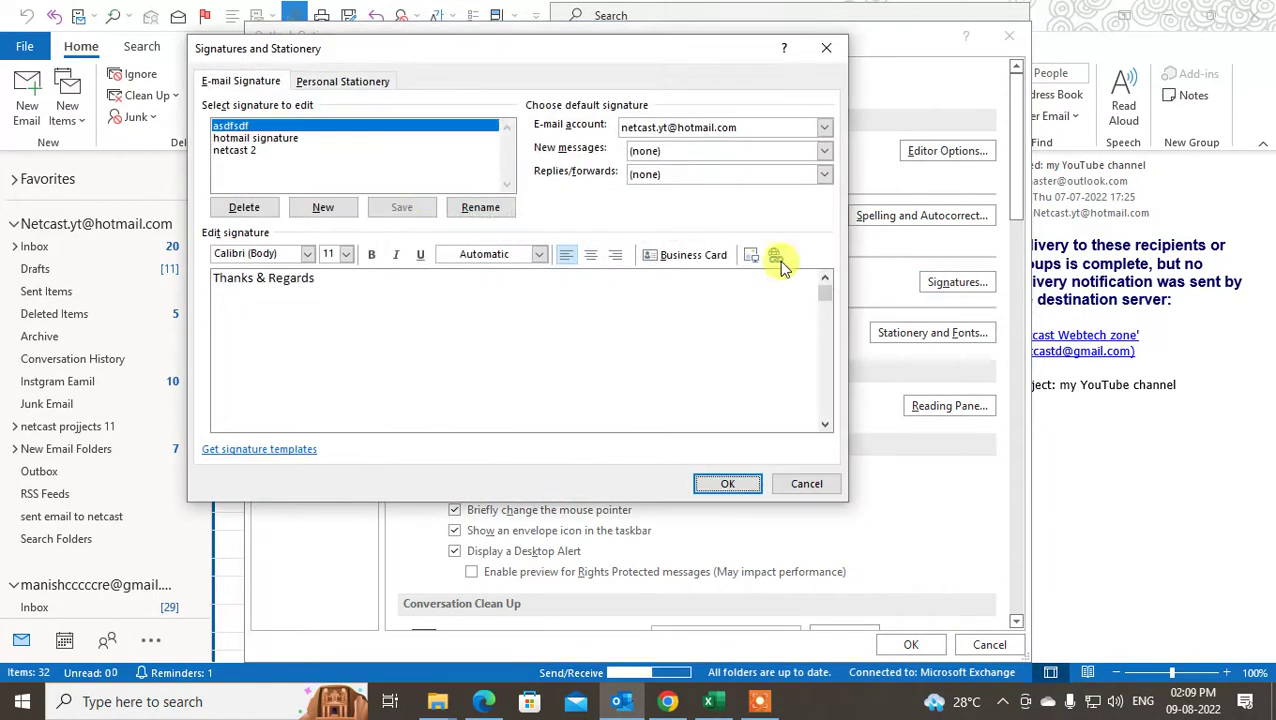
{"action": "left_click", "coordinate": [826, 48]}
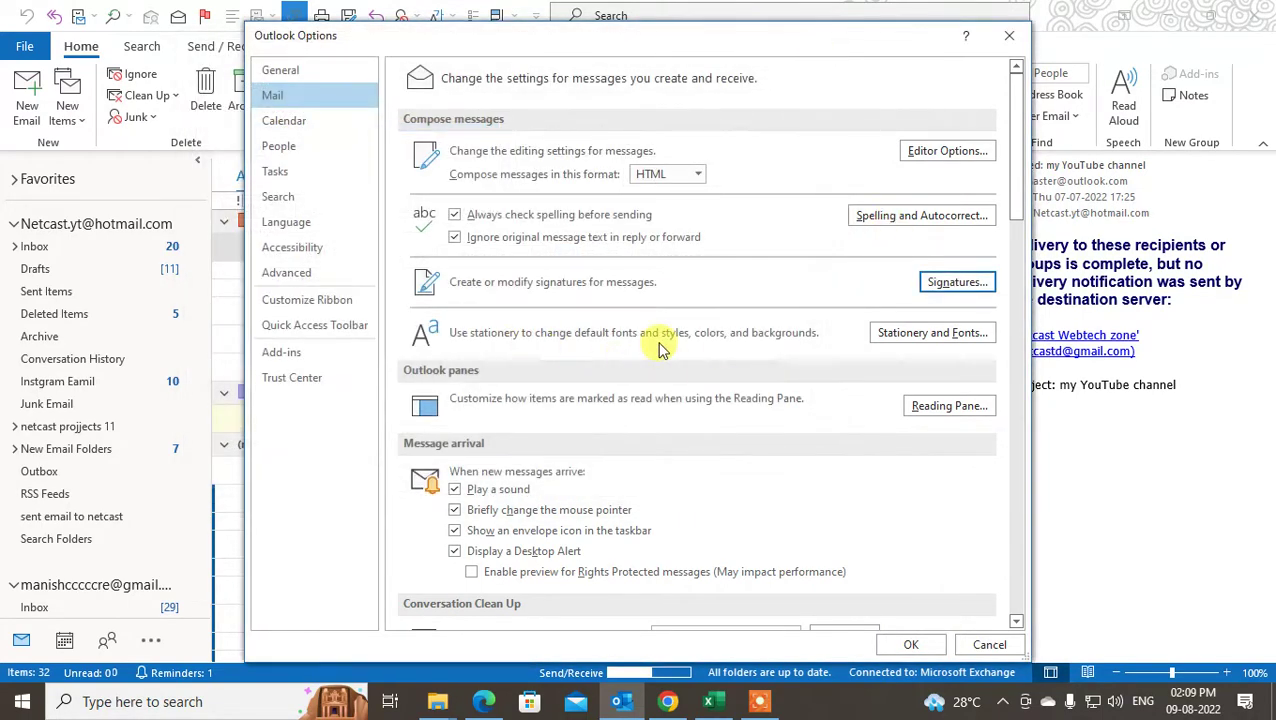
Set the stationery theme for new HTML messages to (No Theme) and confirm all dialogs.
{"action": "left_click", "coordinate": [932, 333]}
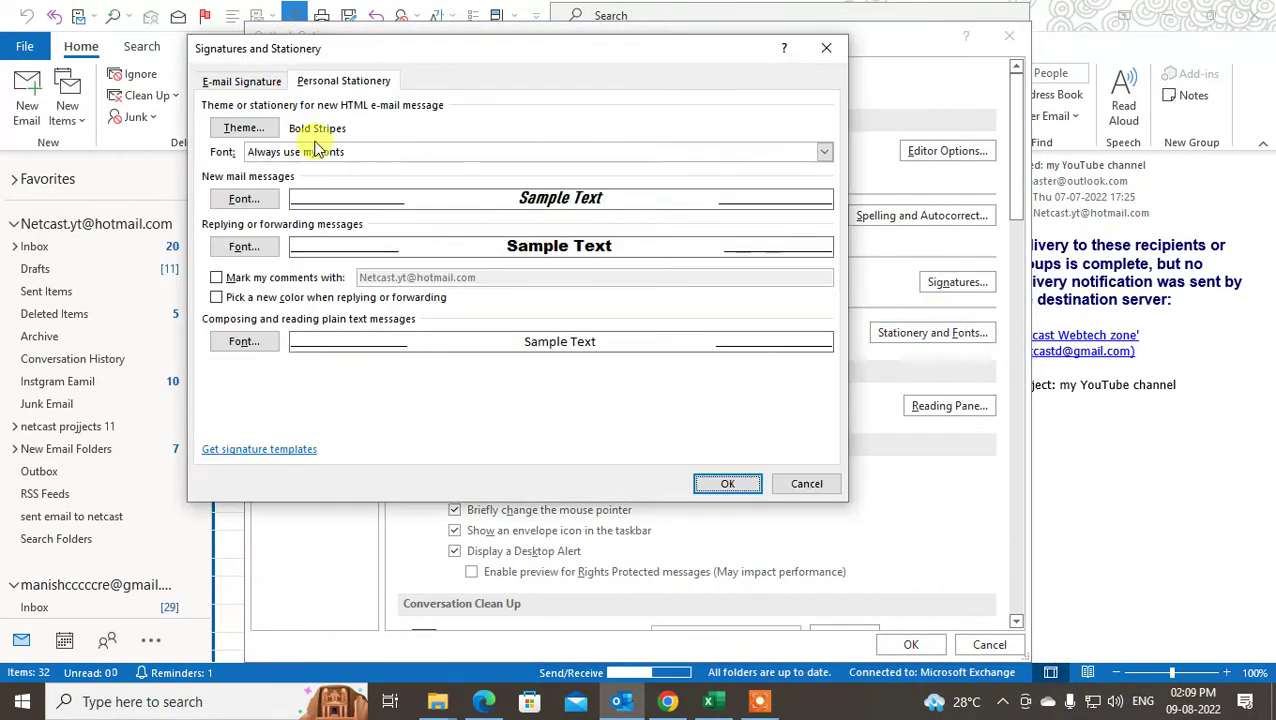
{"action": "left_click", "coordinate": [244, 128]}
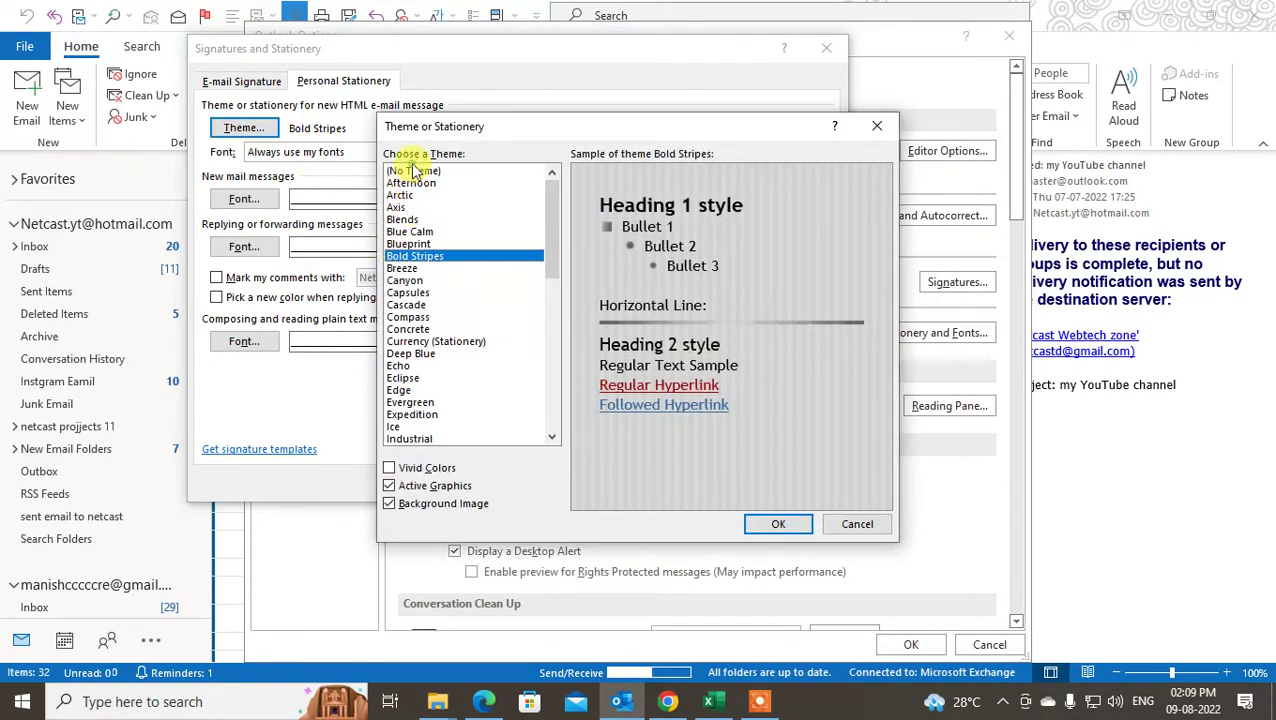
{"action": "left_click", "coordinate": [415, 172]}
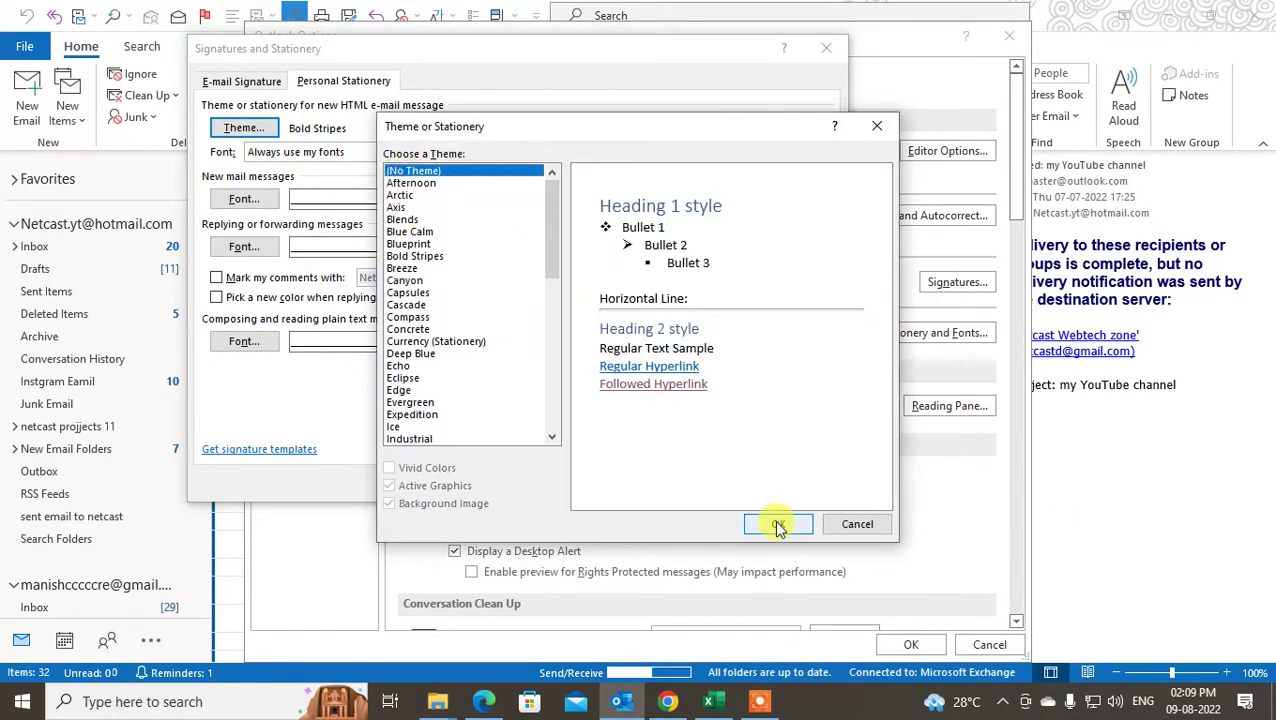
{"action": "left_click", "coordinate": [778, 525]}
{"action": "left_click", "coordinate": [732, 483]}
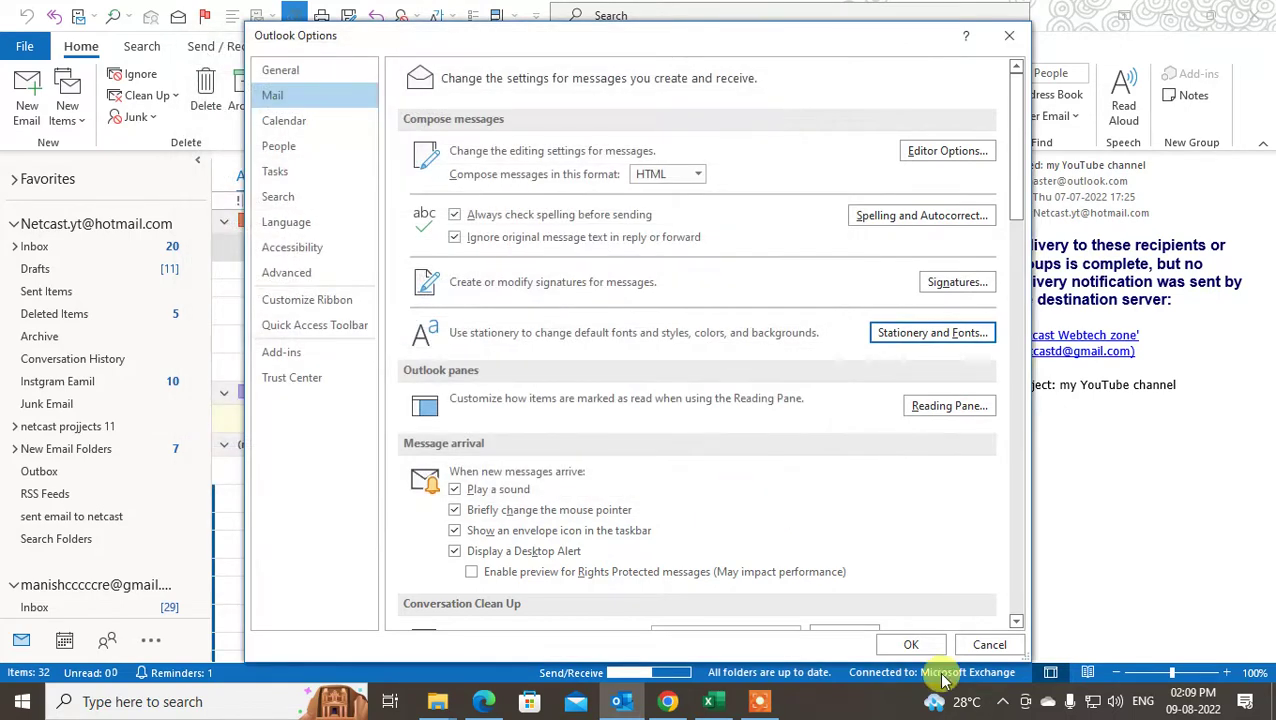
{"action": "left_click", "coordinate": [911, 644]}
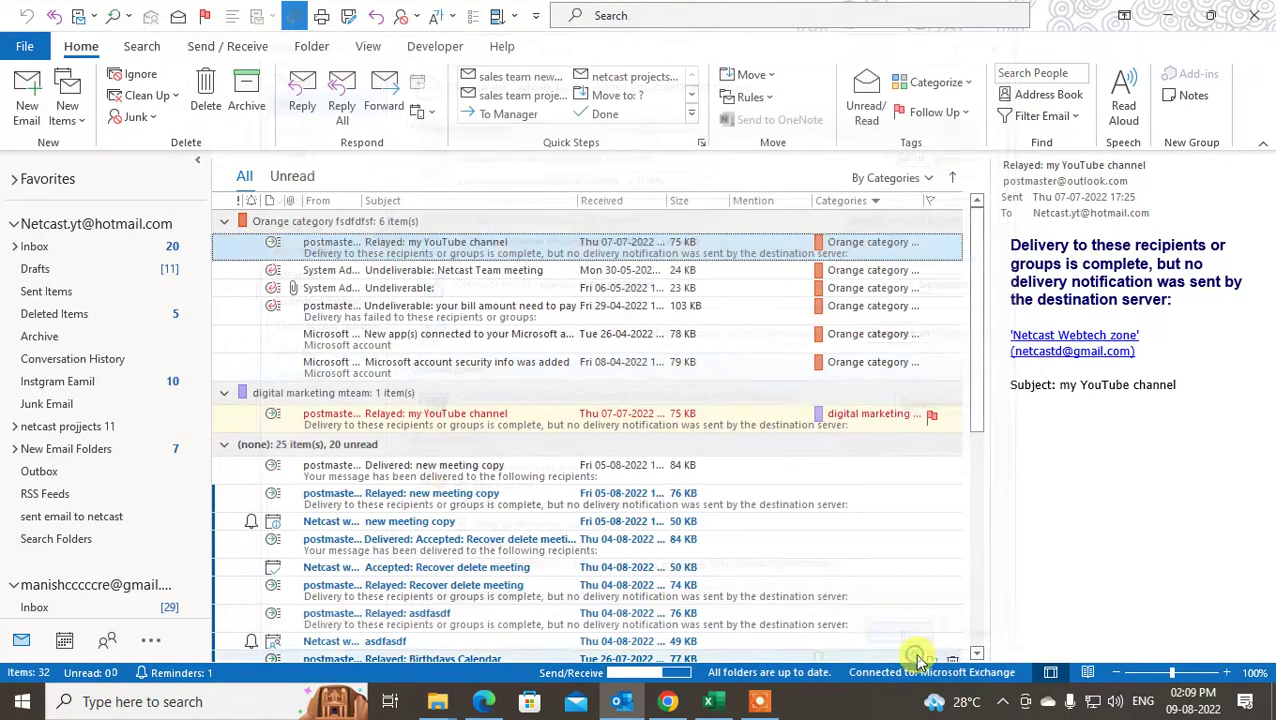
Start a new blank email and bring up the Options tab's Page Color choices.
{"action": "left_click", "coordinate": [36, 120]}
{"action": "left_click", "coordinate": [295, 345]}
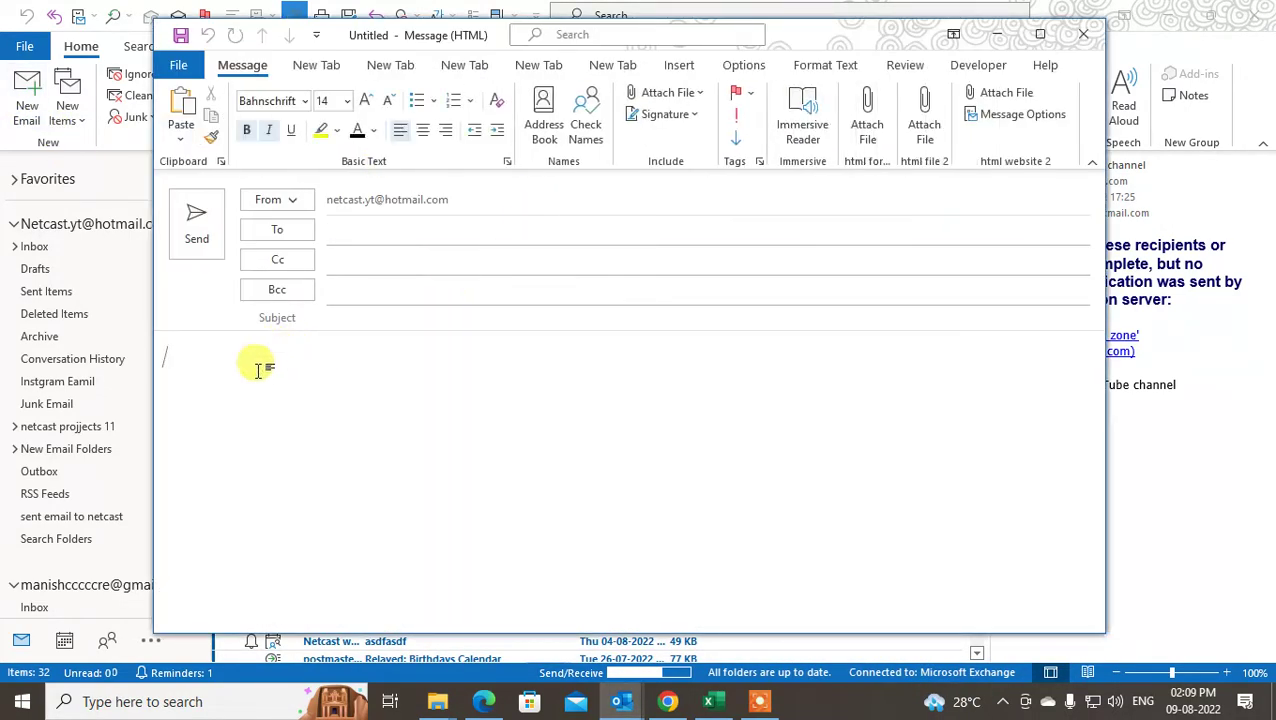
{"action": "left_click", "coordinate": [730, 64]}
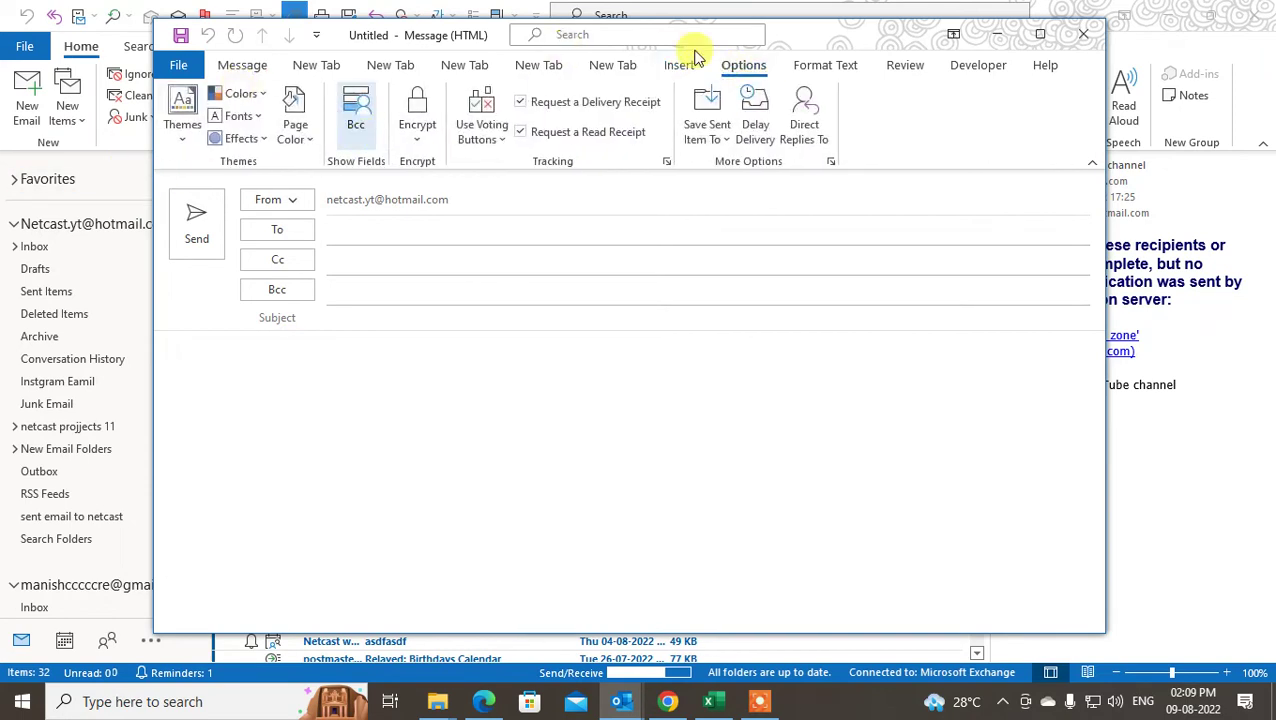
{"action": "left_click", "coordinate": [292, 130]}
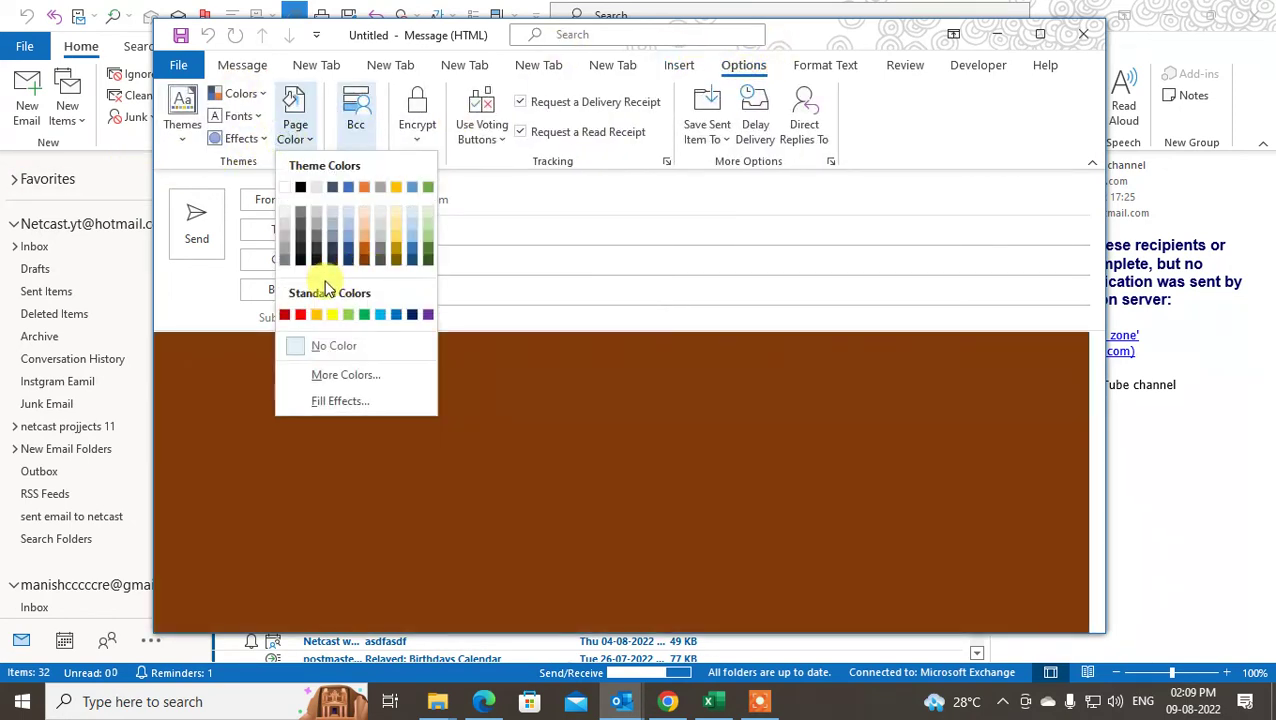
Give the message a peach page colour and select the 'Thanks and regards' line.
{"action": "left_click", "coordinate": [368, 219]}
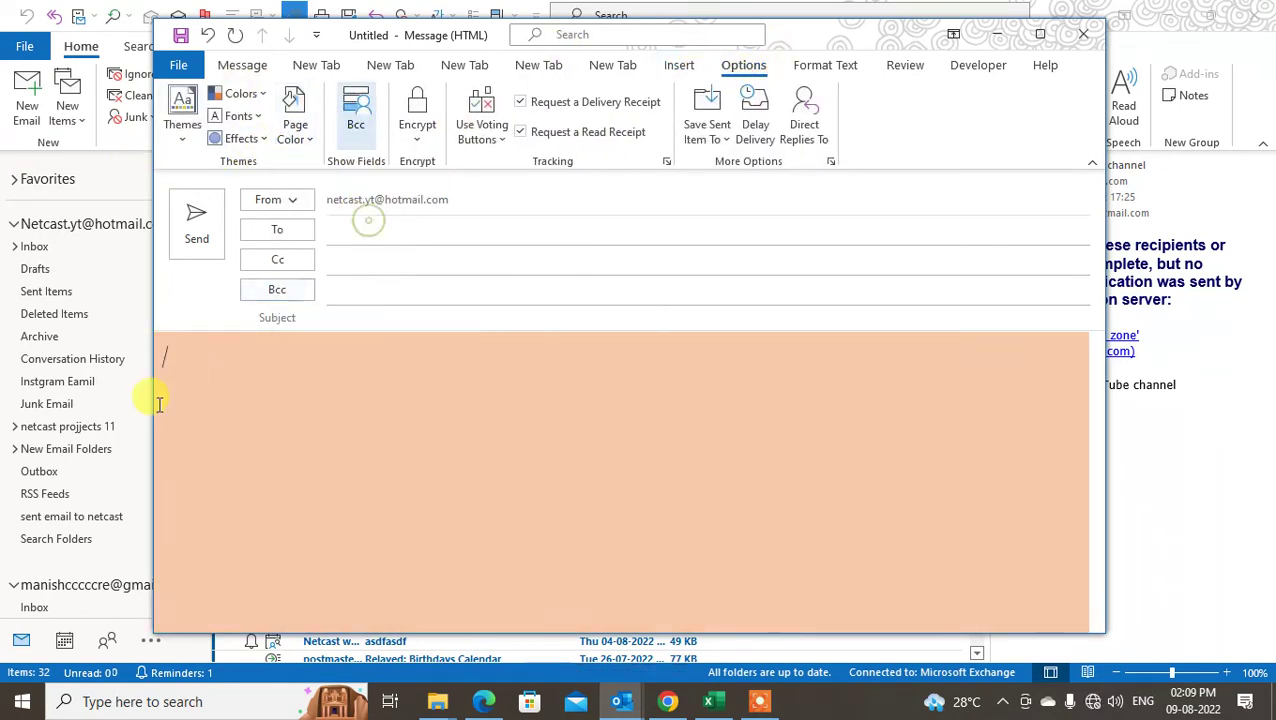
{"action": "left_click", "coordinate": [163, 402]}
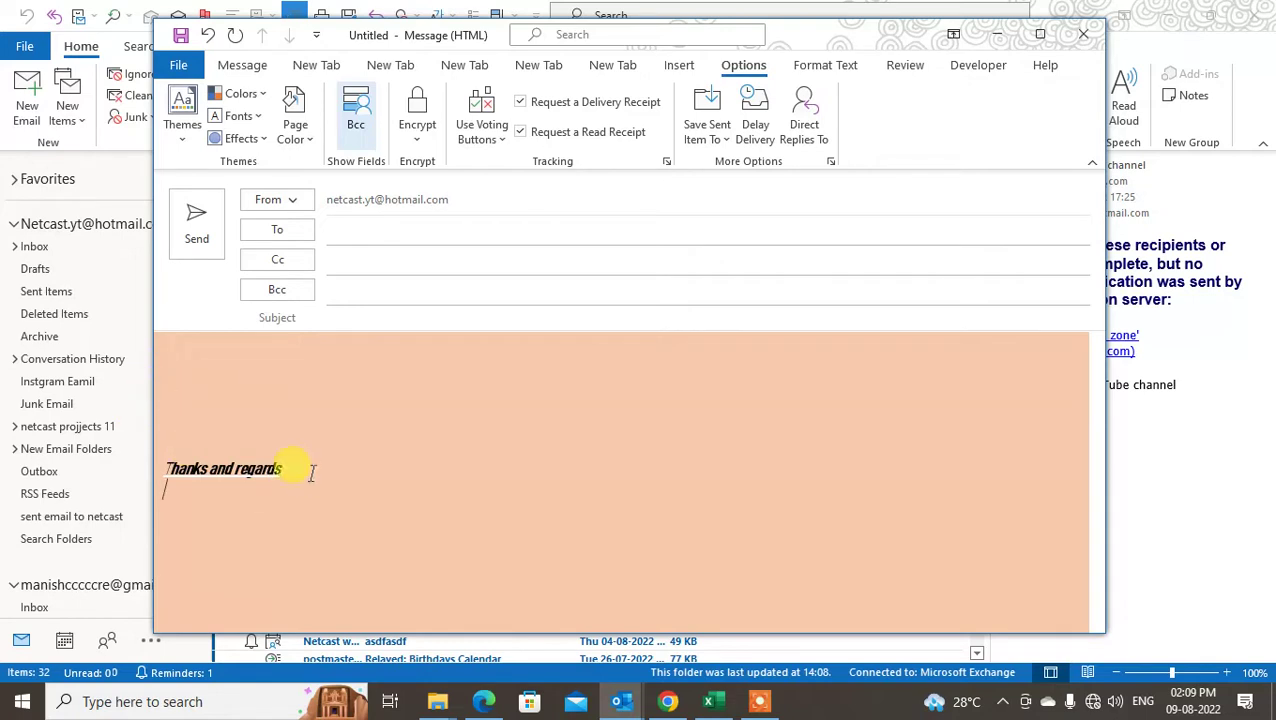
{"action": "triple_click", "coordinate": [311, 470]}
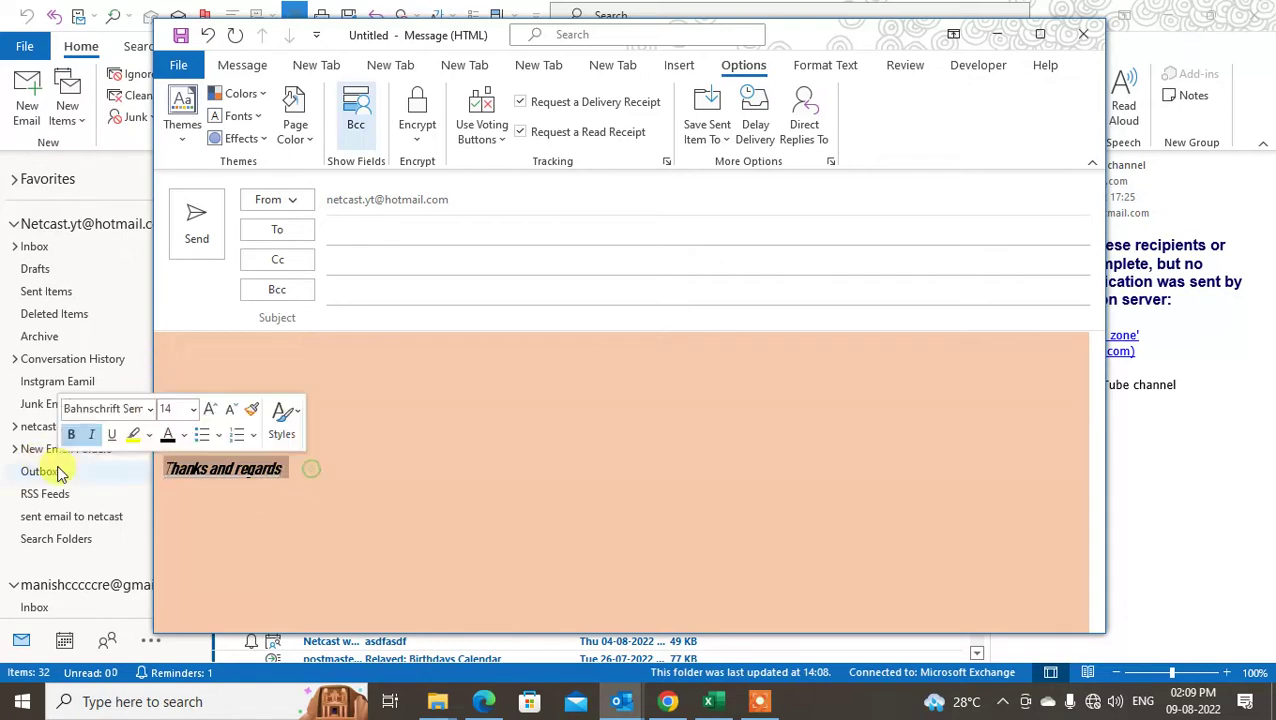
Apply the Yellow Orange theme colours, browsing theme fonts without changing them.
{"action": "left_click", "coordinate": [245, 116]}
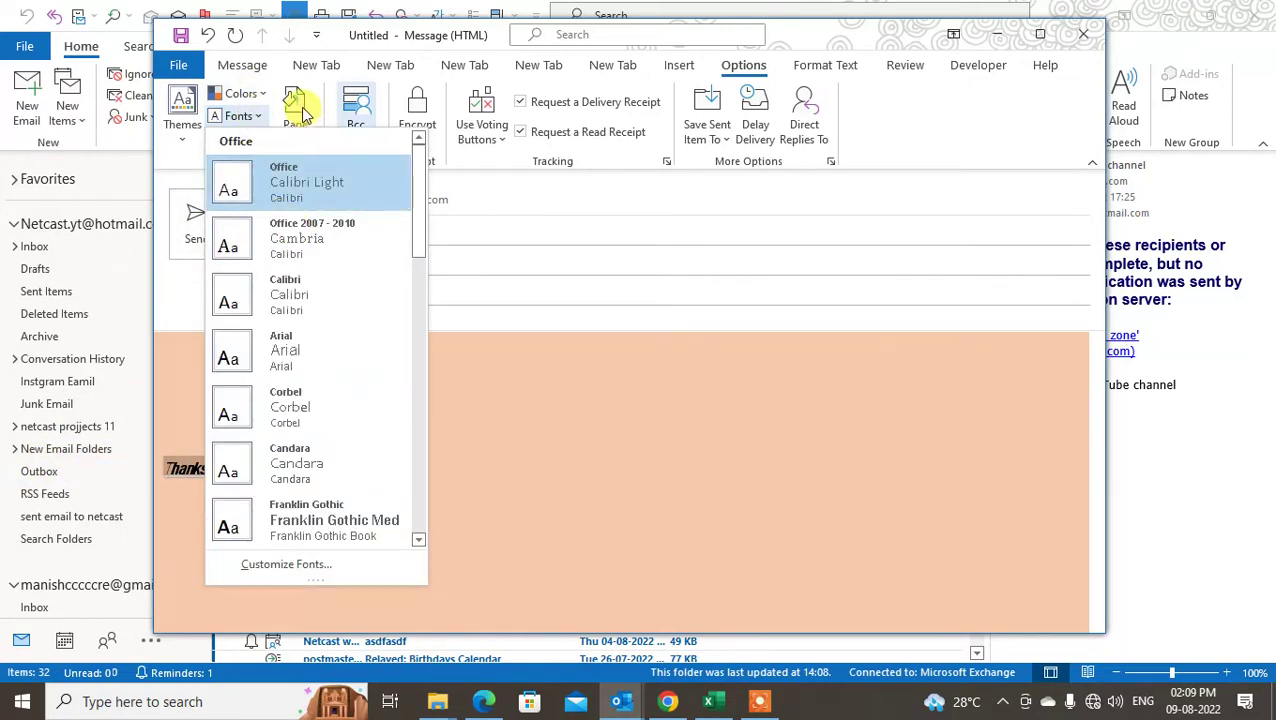
{"action": "left_click", "coordinate": [240, 93]}
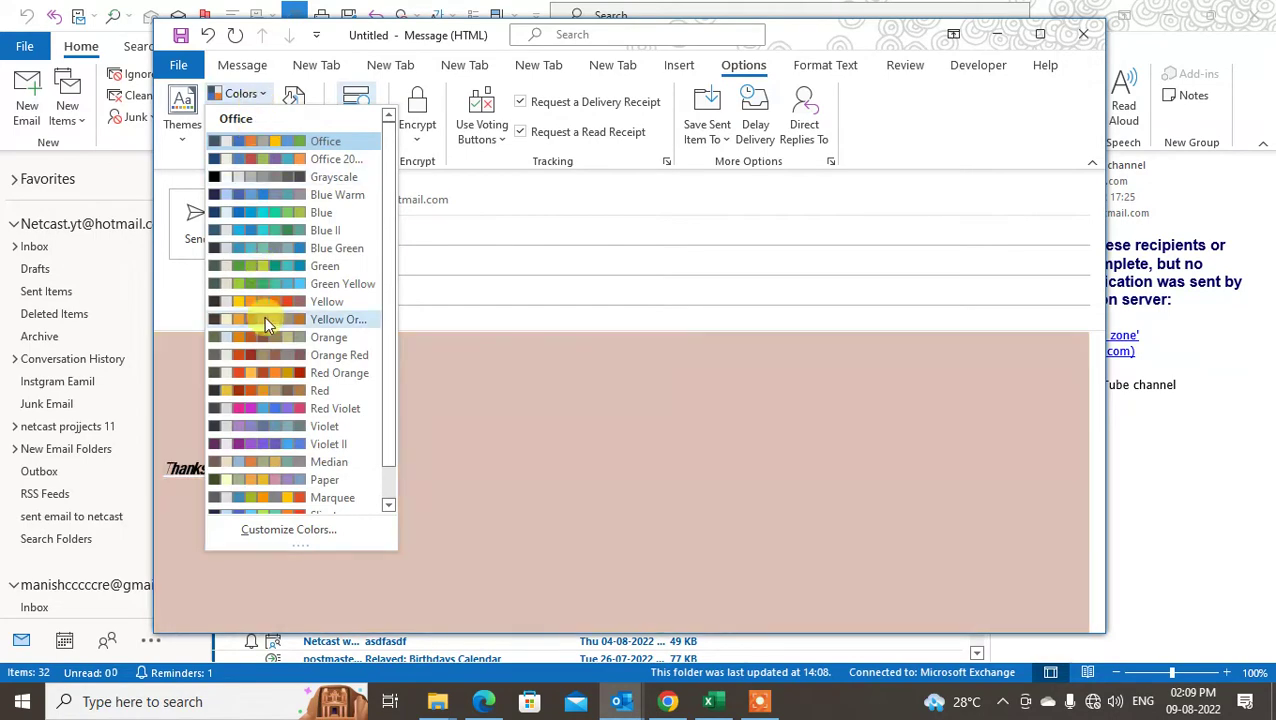
{"action": "left_click", "coordinate": [264, 319]}
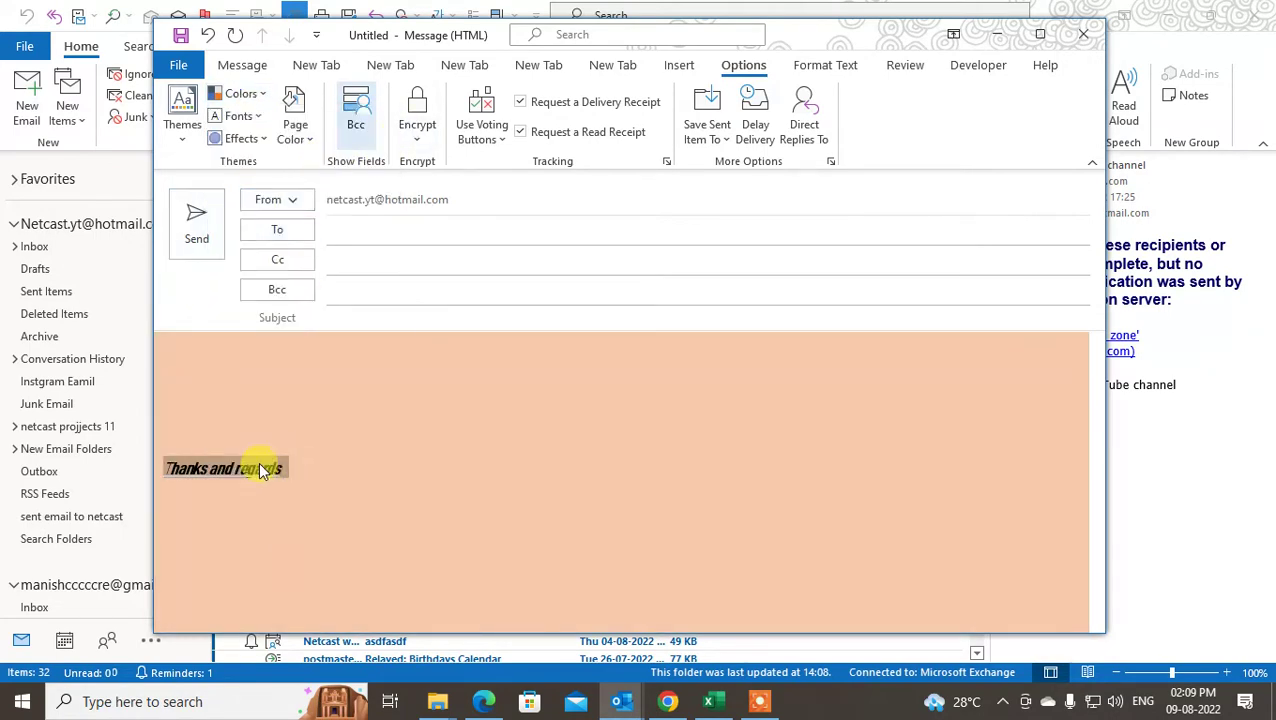
{"action": "left_click", "coordinate": [248, 116]}
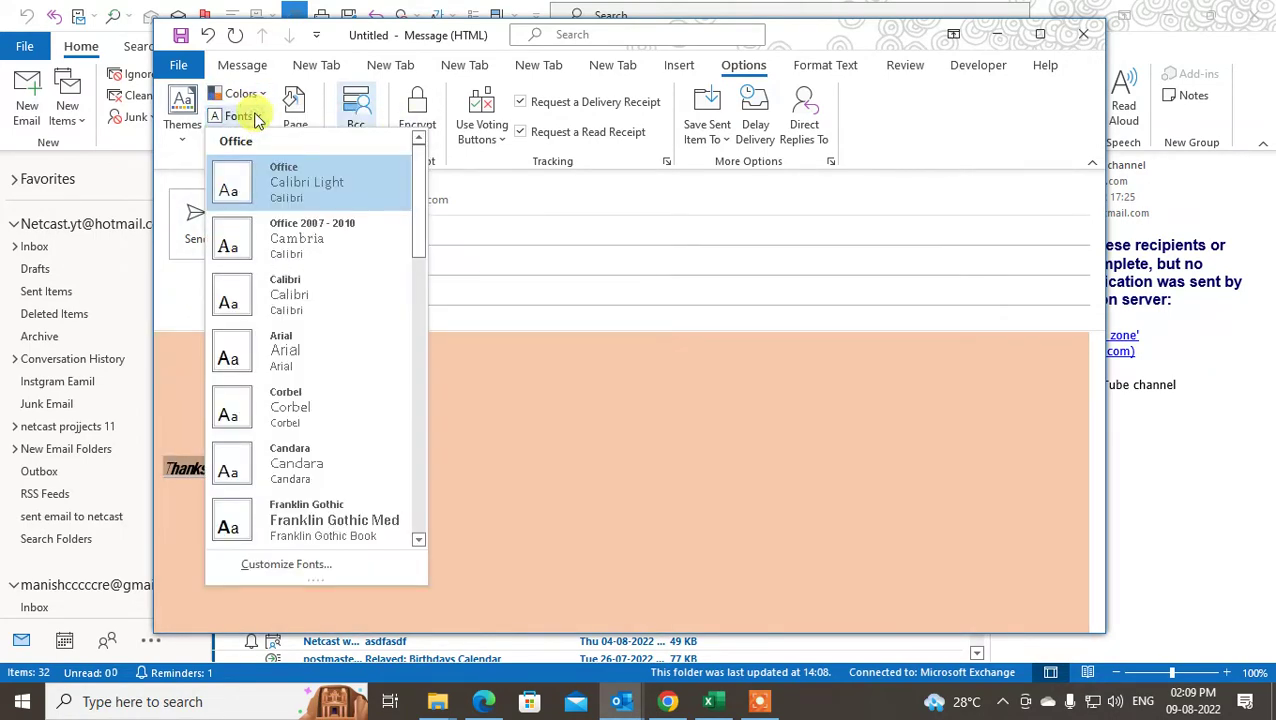
{"action": "left_click", "coordinate": [280, 295]}
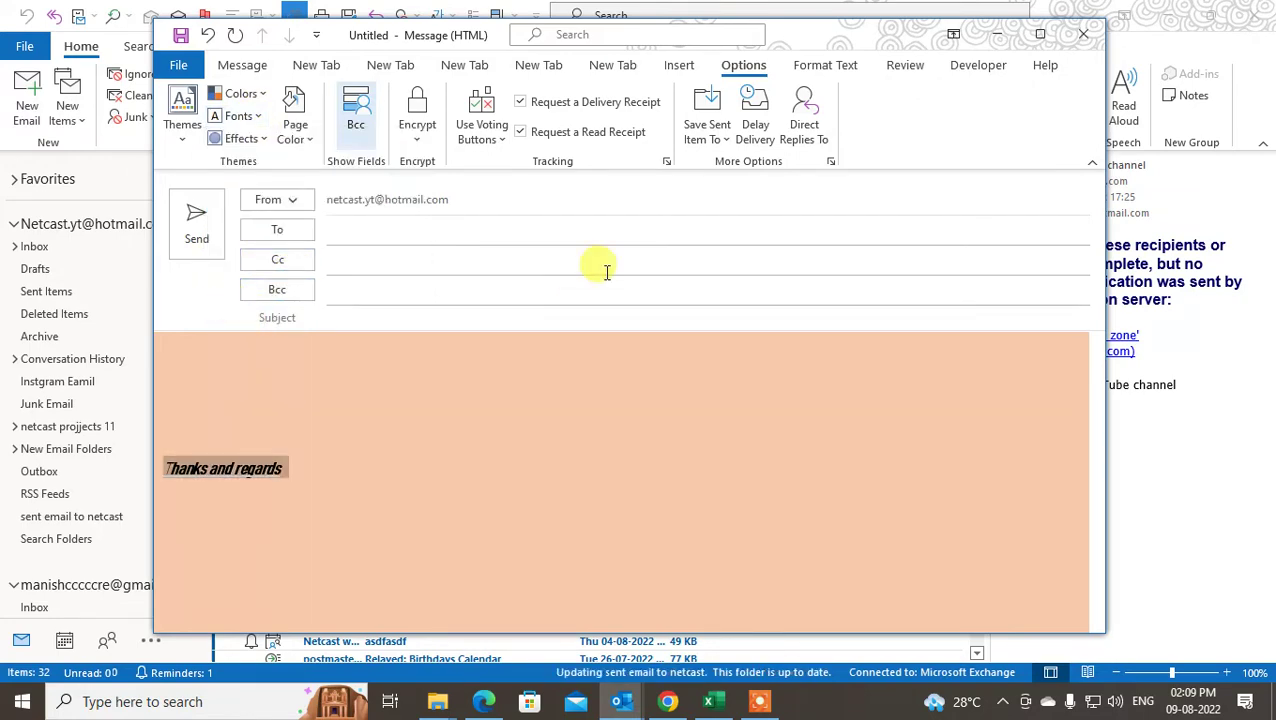
{"action": "left_click", "coordinate": [252, 66]}
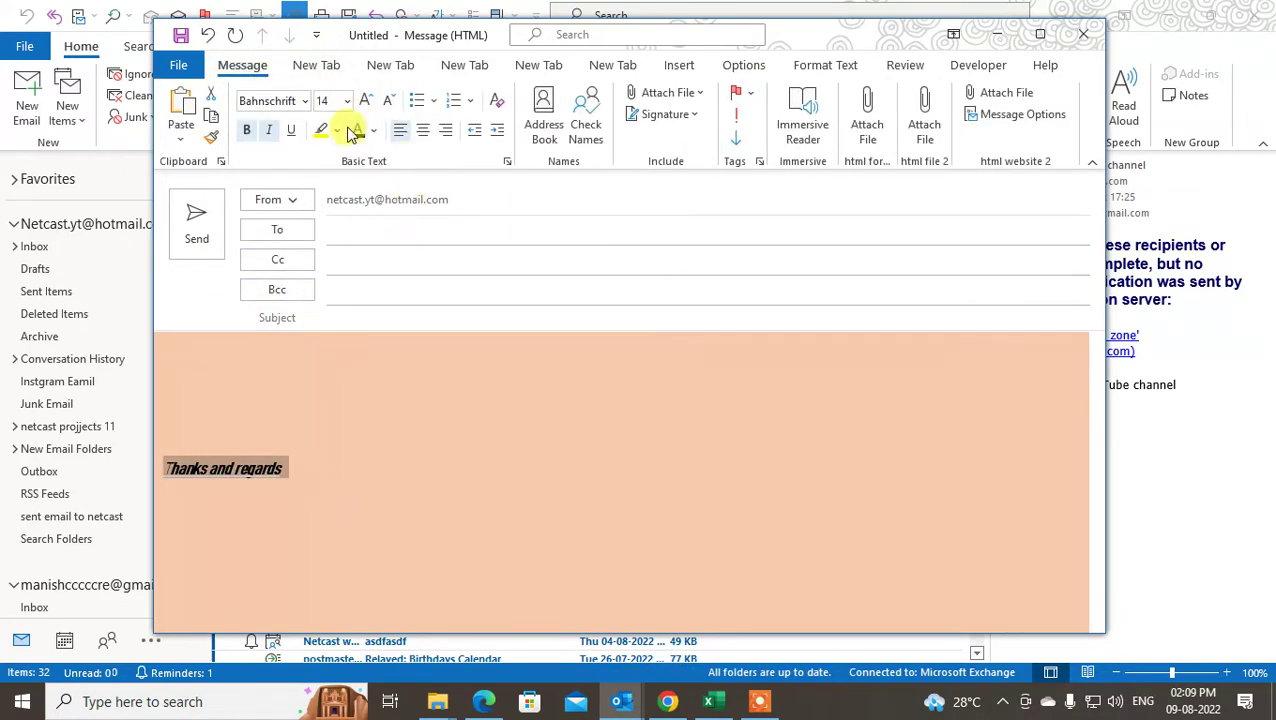
Colour 'Thanks and regards' yellow and push it down with a blank line above.
{"action": "left_click", "coordinate": [373, 133]}
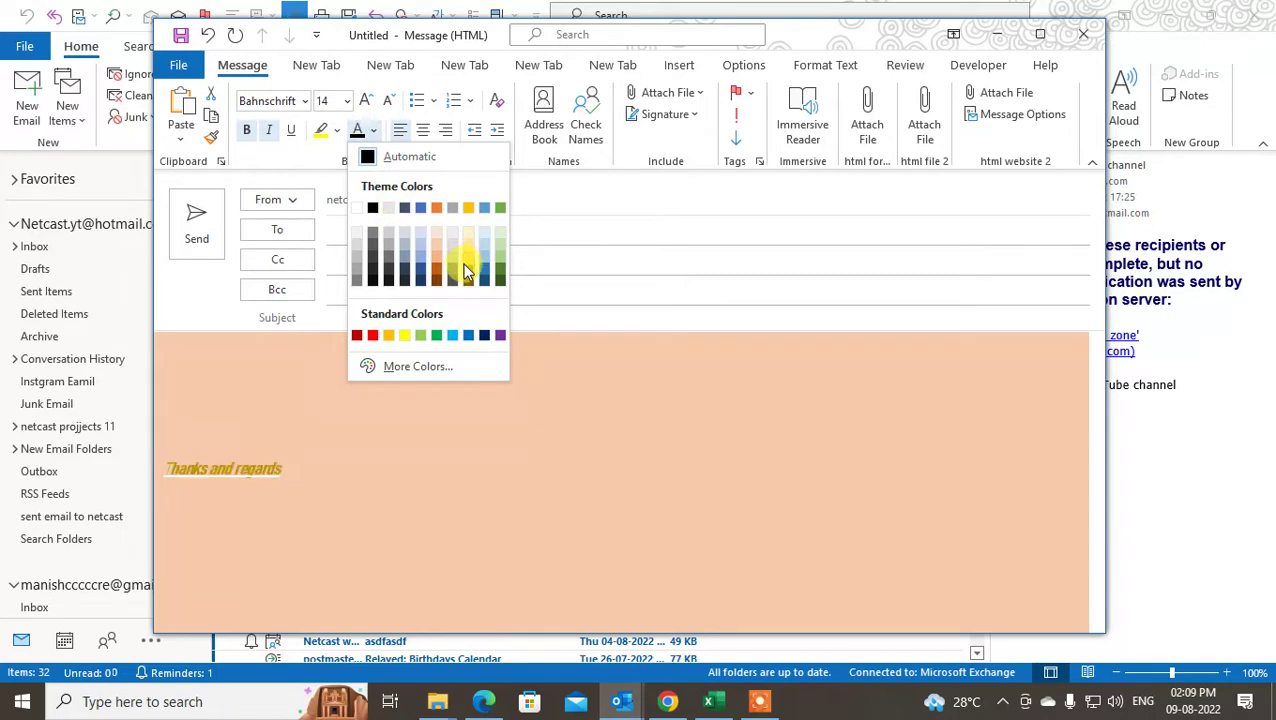
{"action": "left_click", "coordinate": [404, 335]}
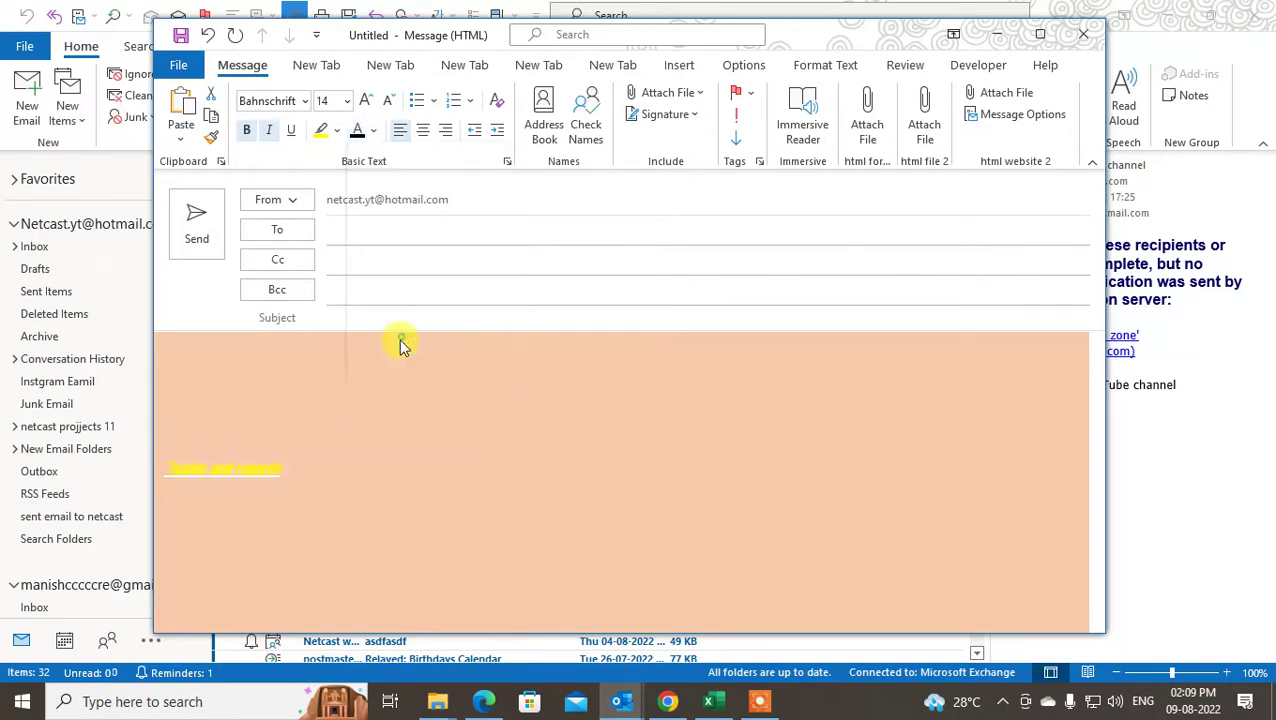
{"action": "left_click", "coordinate": [240, 435]}
{"action": "key", "text": "Return"}
{"action": "key", "text": "Return"}
{"action": "key", "text": "Return"}
{"action": "key", "text": "Return"}
{"action": "key", "text": "Return"}
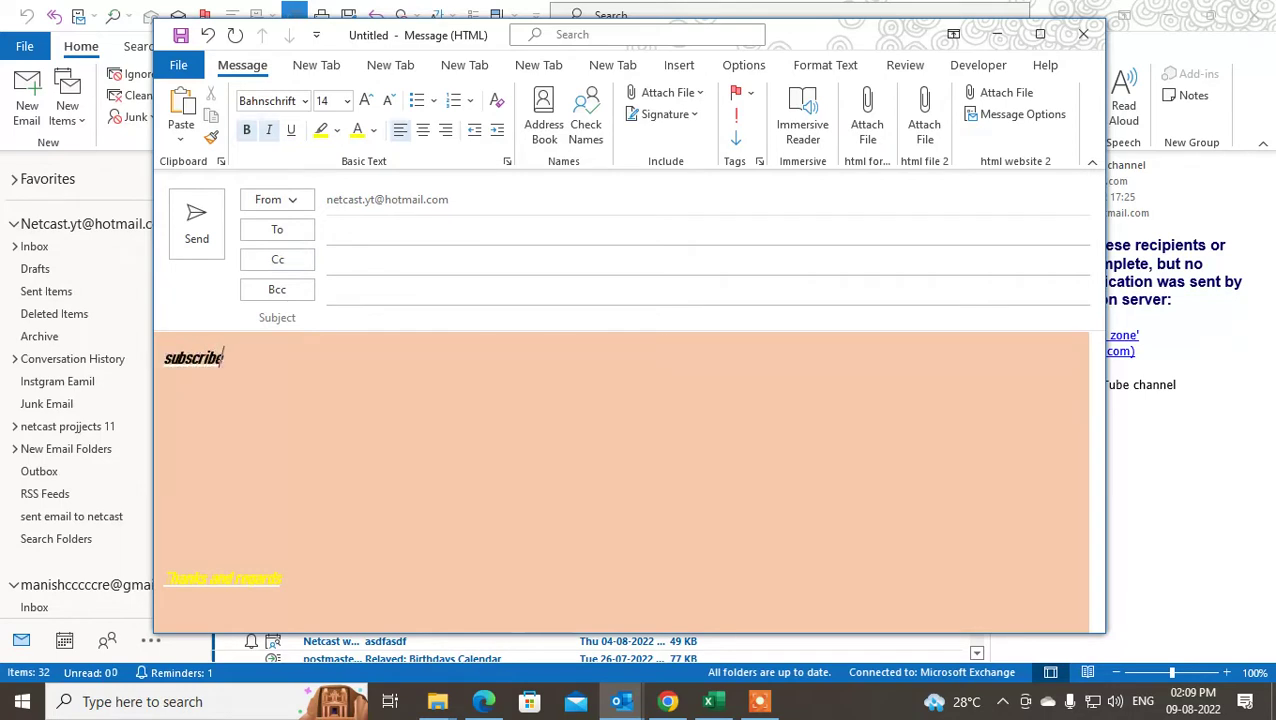
Complete the heading 'Subscribe my channel' and format it Arial Black 24, not italic.
{"action": "type", "text": "my channel"}
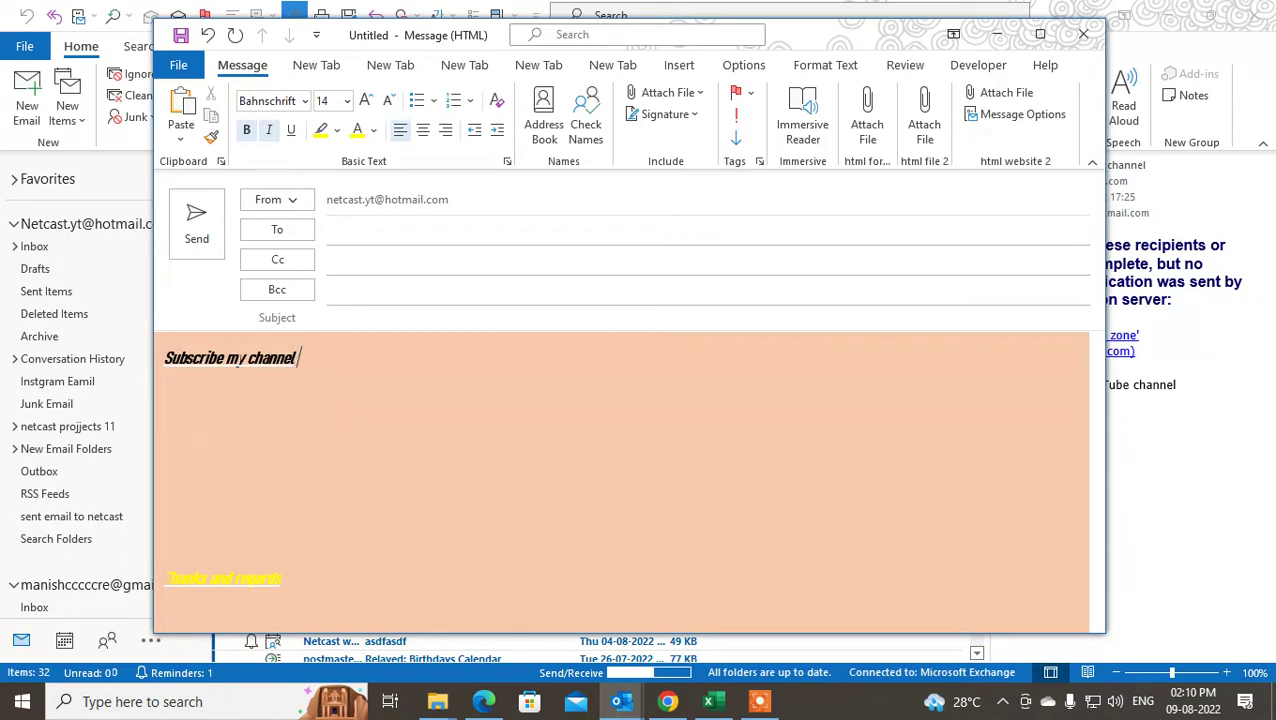
{"action": "left_click_drag", "start_coordinate": [305, 358], "coordinate": [164, 358]}
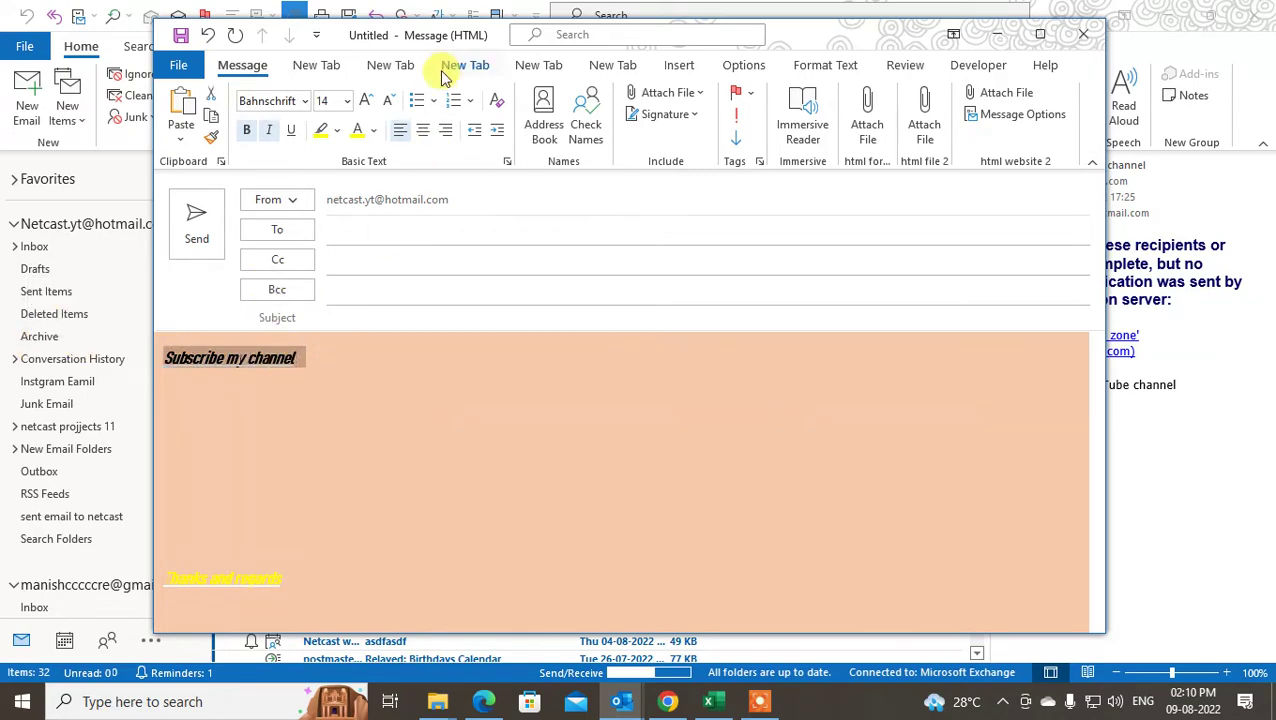
{"action": "left_click", "coordinate": [304, 101]}
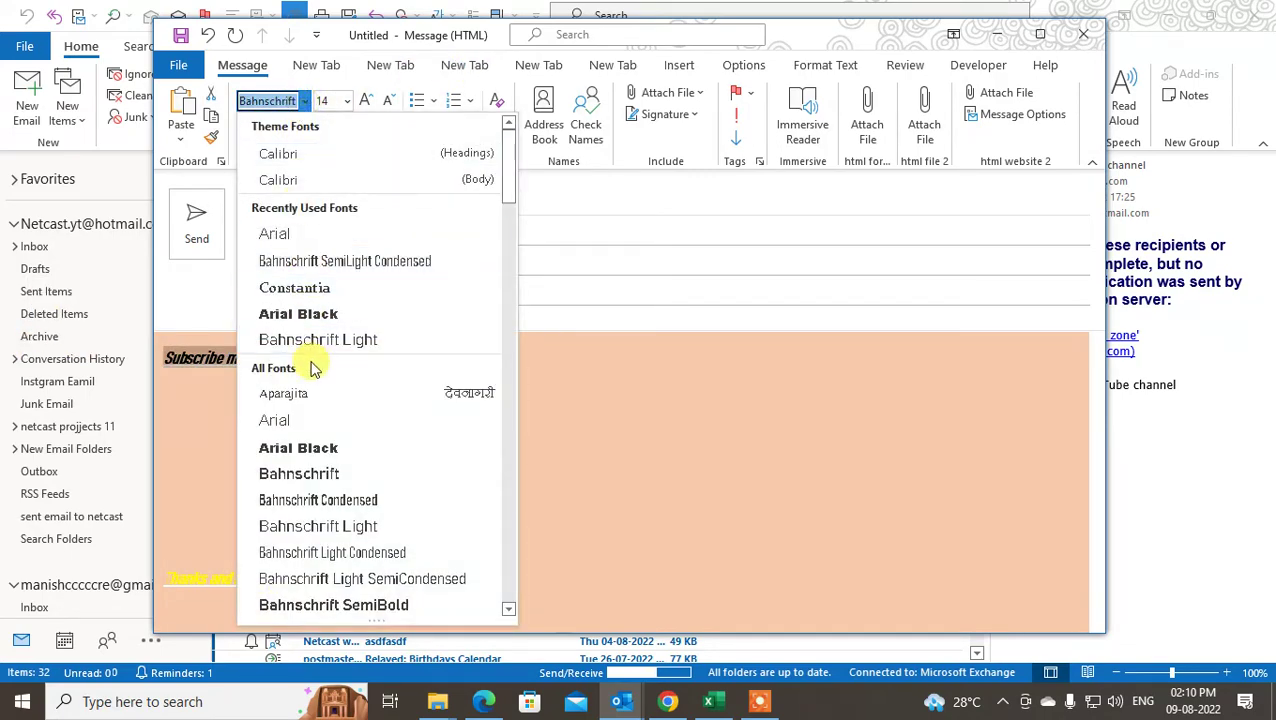
{"action": "left_click", "coordinate": [300, 314]}
{"action": "left_click", "coordinate": [346, 101]}
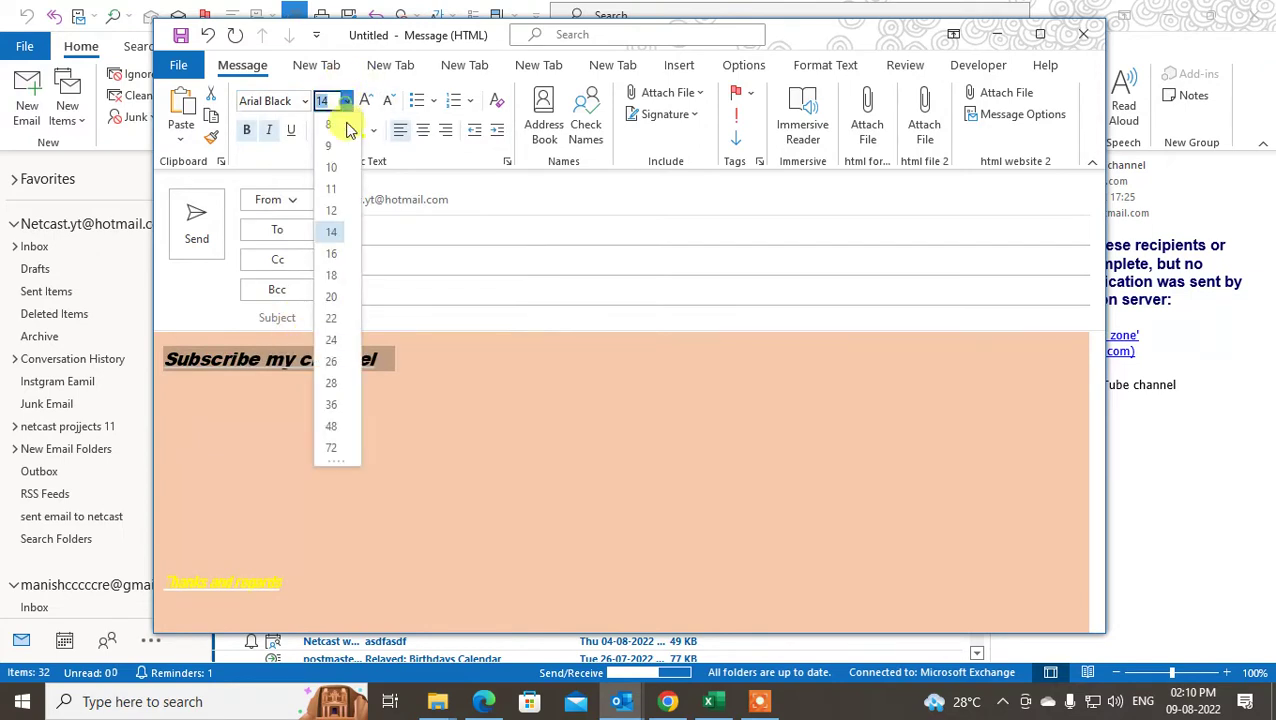
{"action": "left_click", "coordinate": [331, 339]}
{"action": "left_click", "coordinate": [268, 130]}
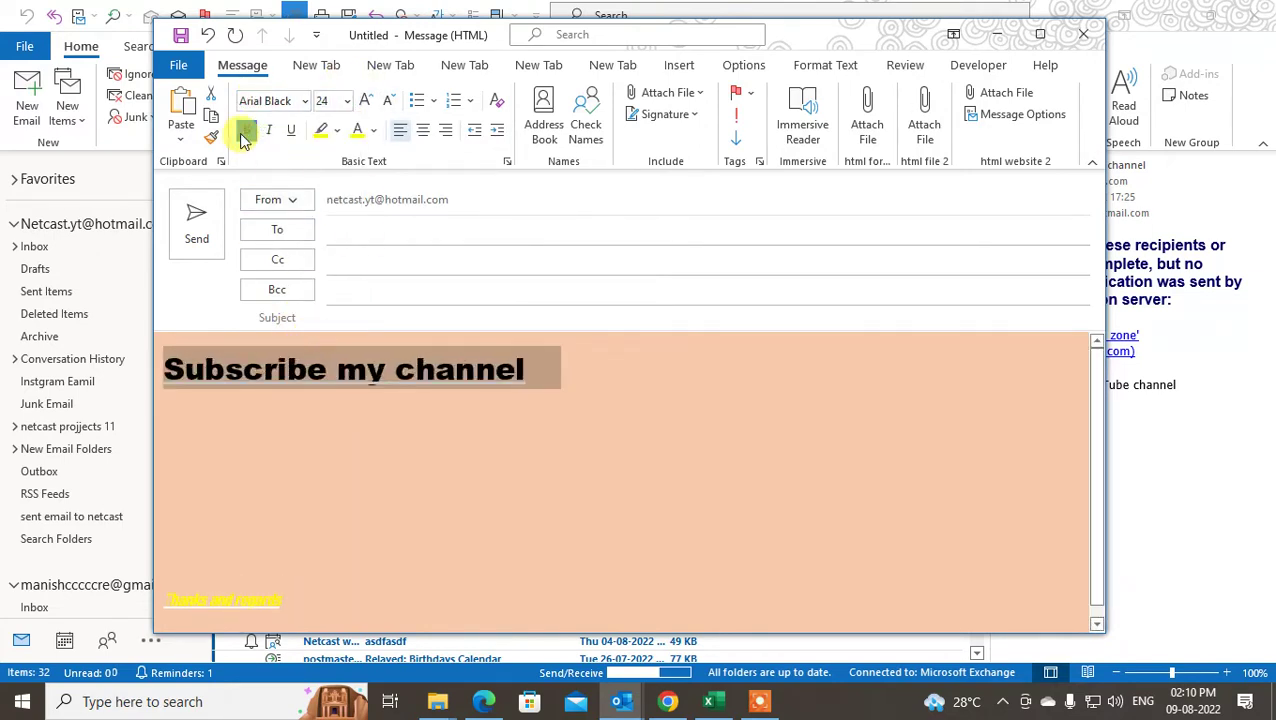
{"action": "left_click", "coordinate": [640, 392]}
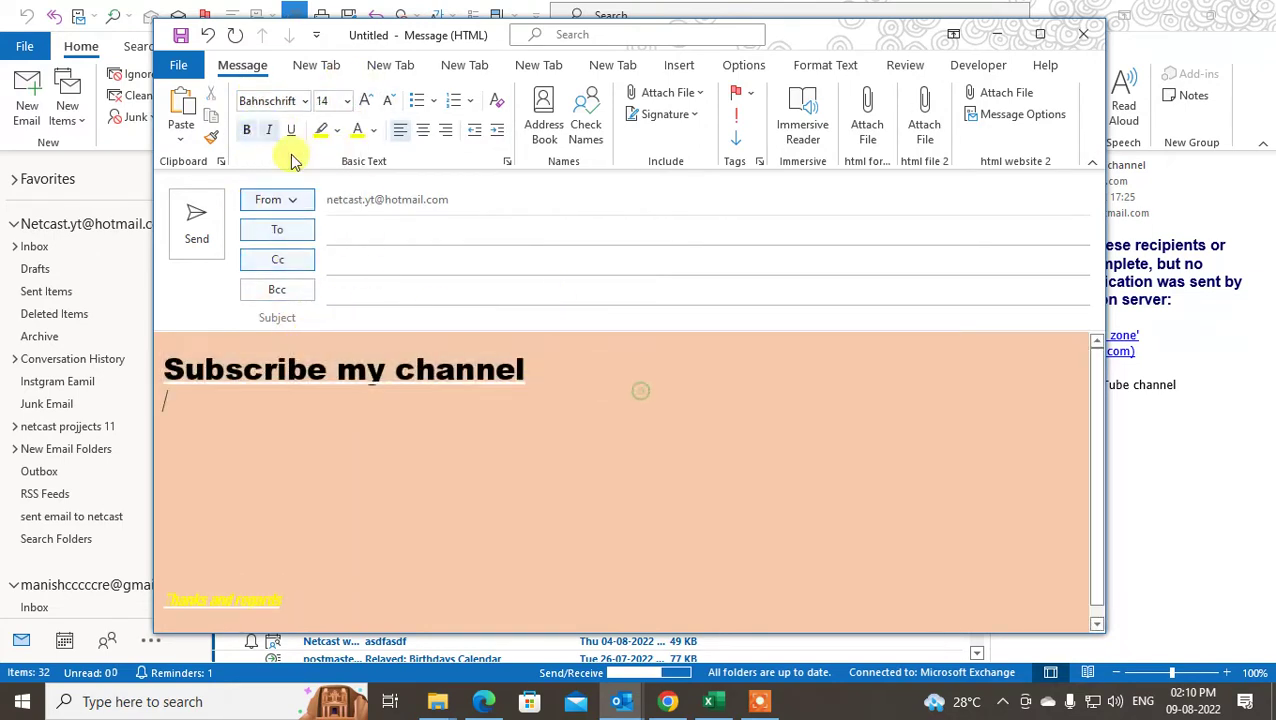
{"action": "left_click_drag", "start_coordinate": [535, 362], "coordinate": [179, 293]}
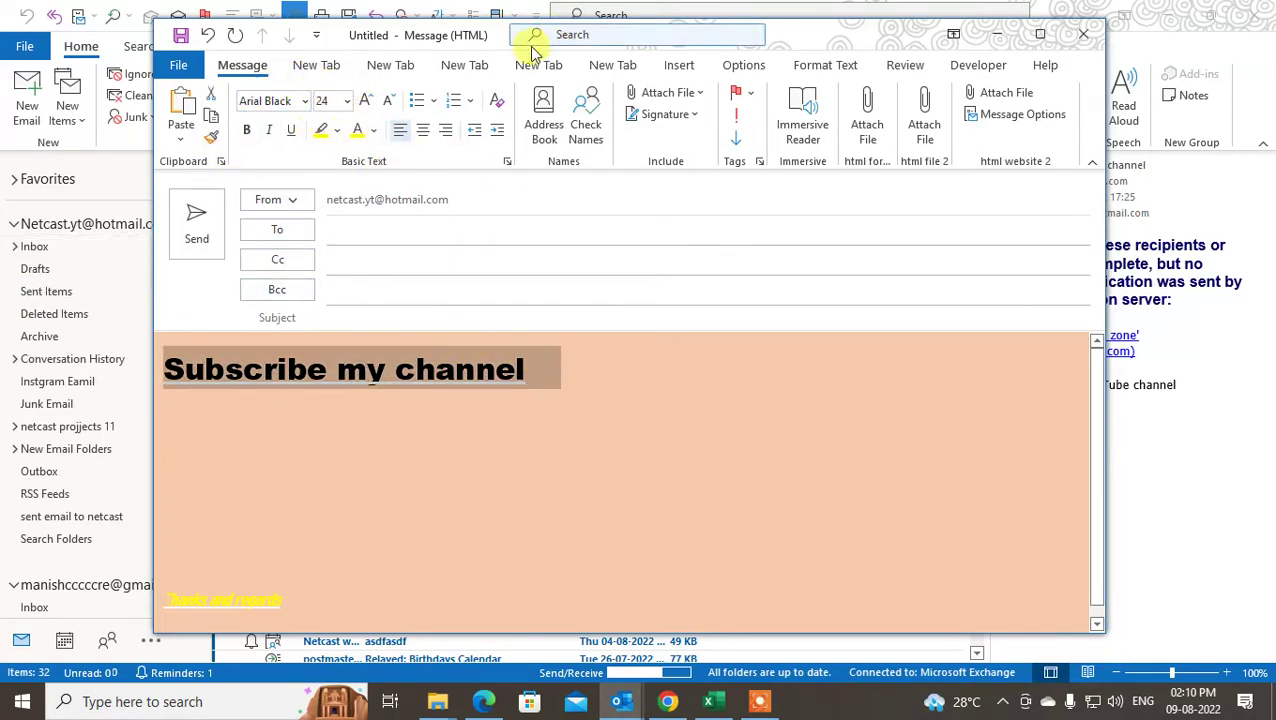
Delete the 'Subscribe my channel' heading, leaving only the yellow 'Thanks and regards' line.
{"action": "left_click", "coordinate": [692, 75]}
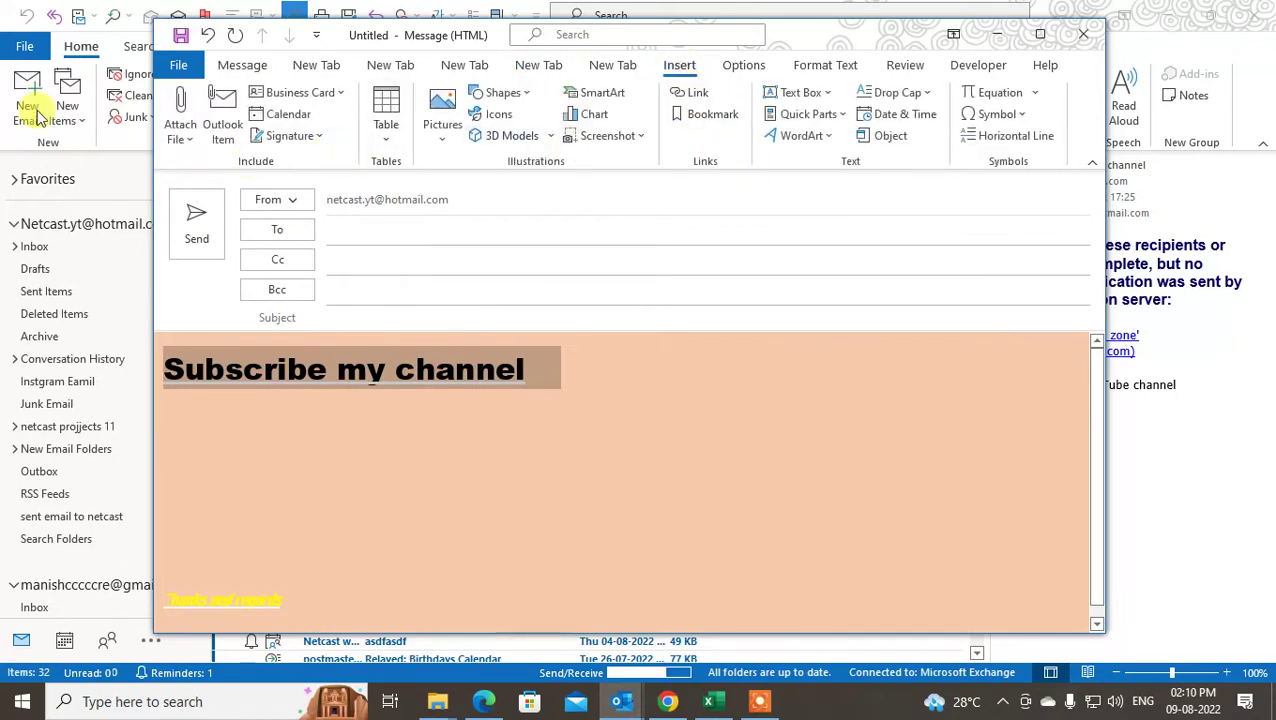
{"action": "left_click", "coordinate": [584, 360]}
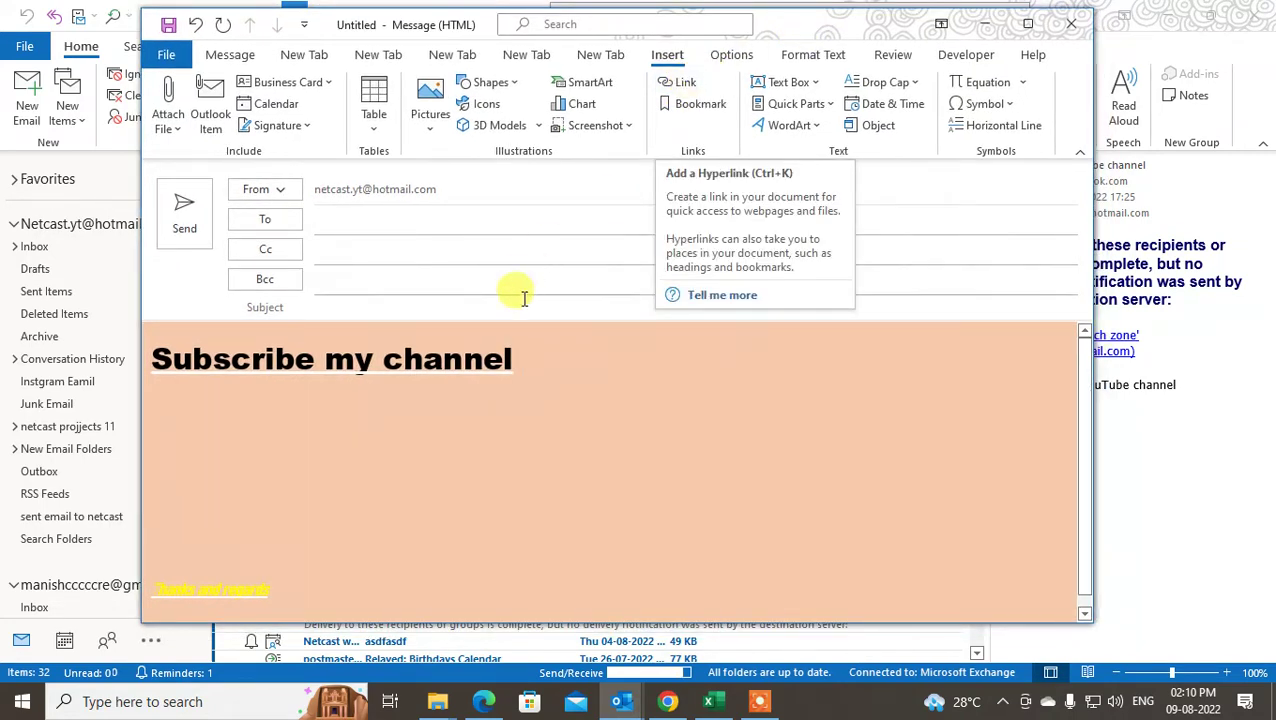
{"action": "left_click_drag", "start_coordinate": [520, 360], "coordinate": [140, 362]}
{"action": "key", "text": "BackSpace"}
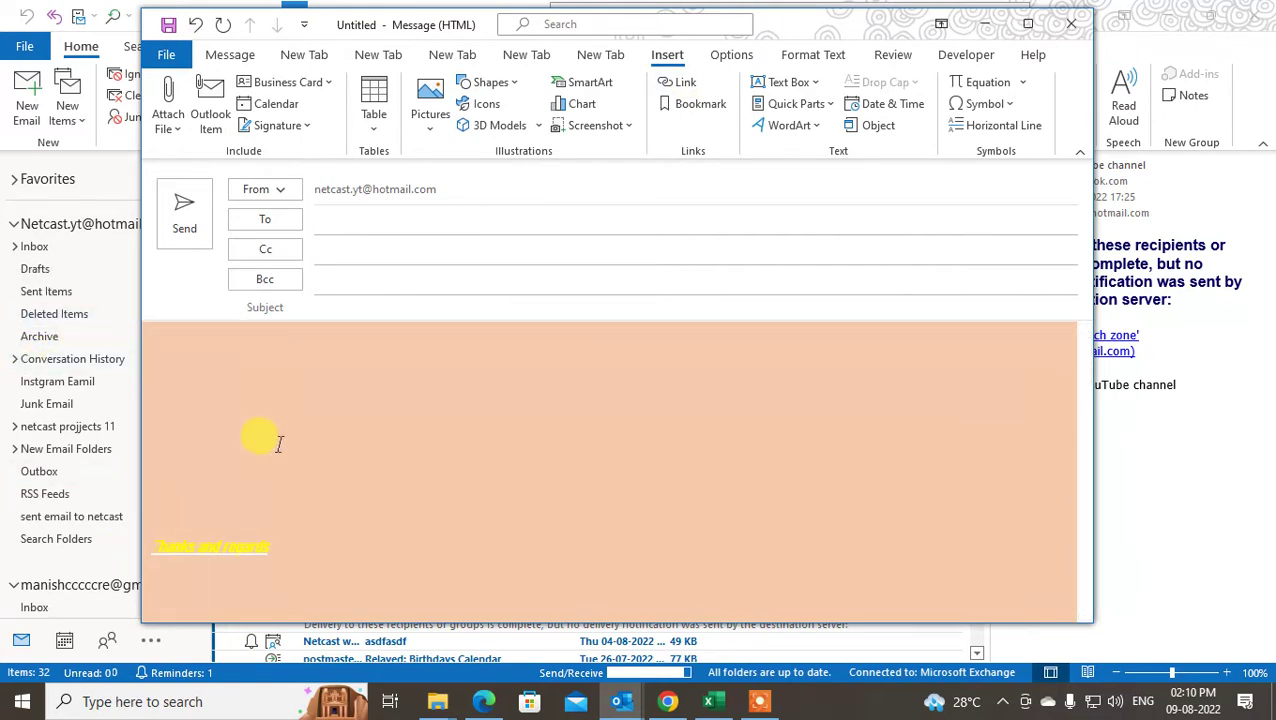
{"action": "mouse_move", "coordinate": [270, 549]}
{"action": "left_mouse_down"}
{"action": "mouse_move", "coordinate": [108, 569]}
{"action": "mouse_move", "coordinate": [272, 548]}
{"action": "left_mouse_up"}
{"action": "left_click", "coordinate": [165, 568]}
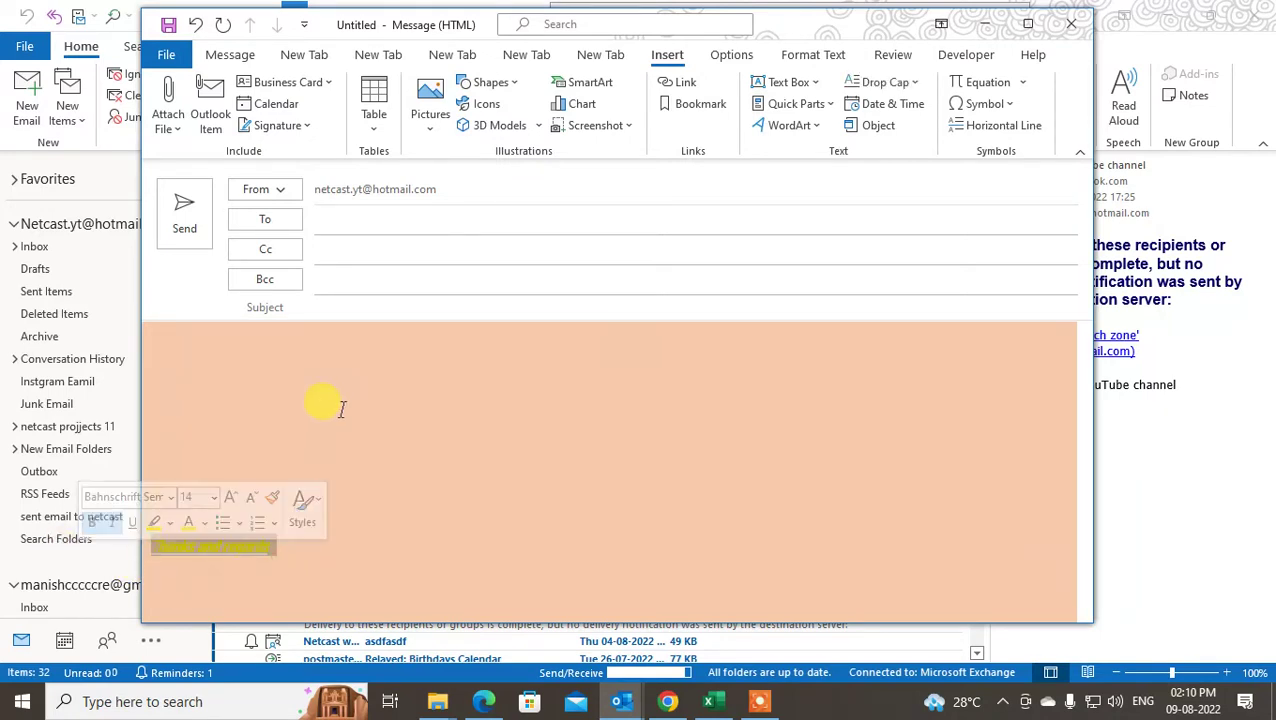
{"action": "left_click", "coordinate": [340, 405]}
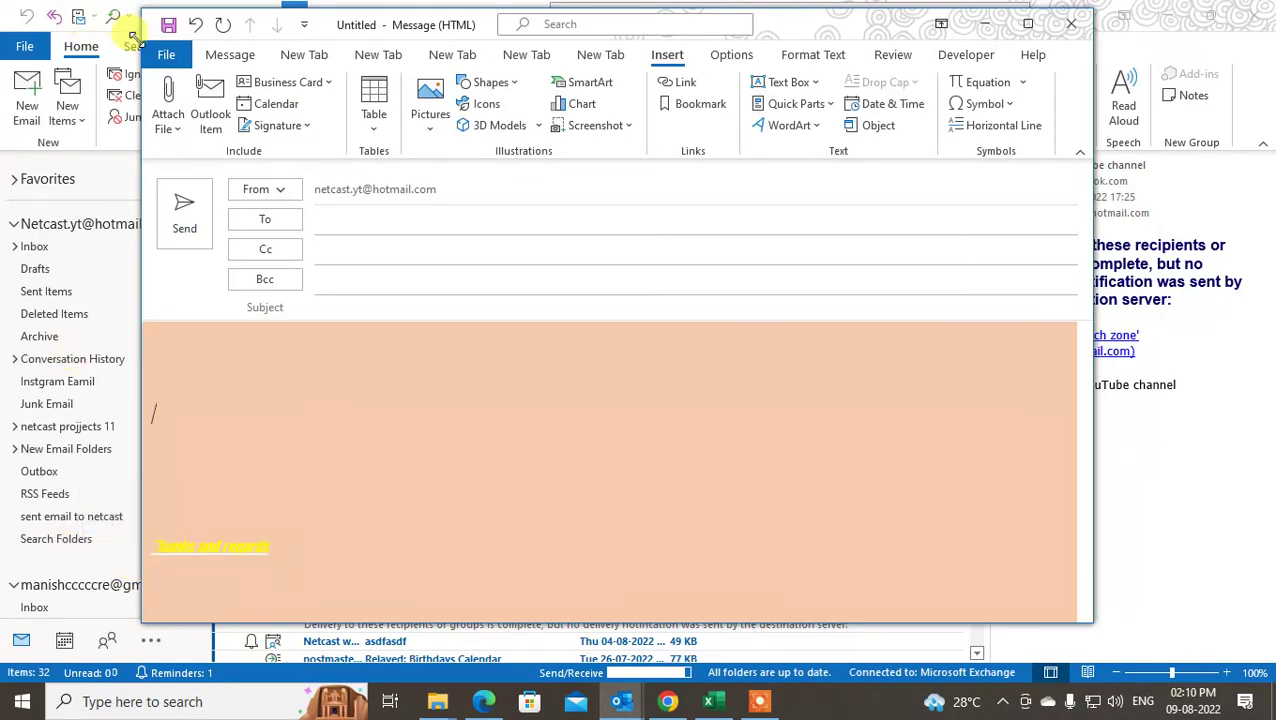
Open Save As for the message and browse to Local Disk (C:) > Users > the user's profile folder.
{"action": "left_click", "coordinate": [163, 54]}
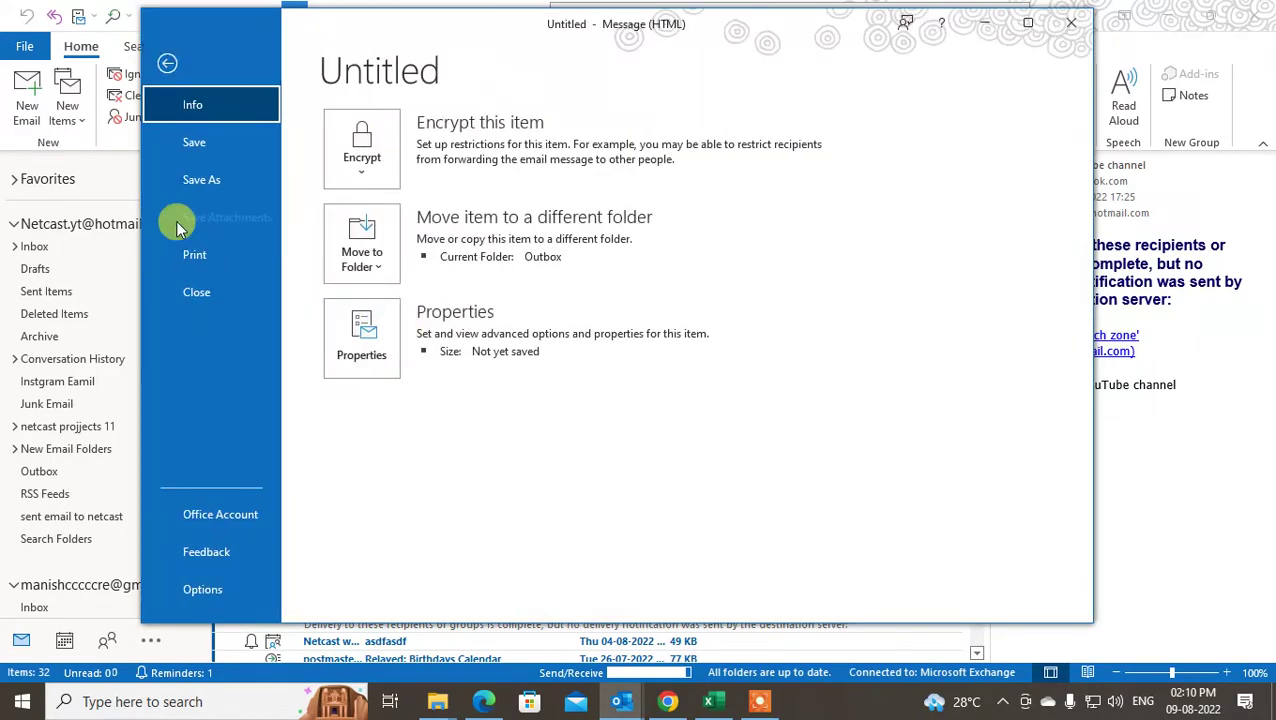
{"action": "left_click", "coordinate": [240, 182]}
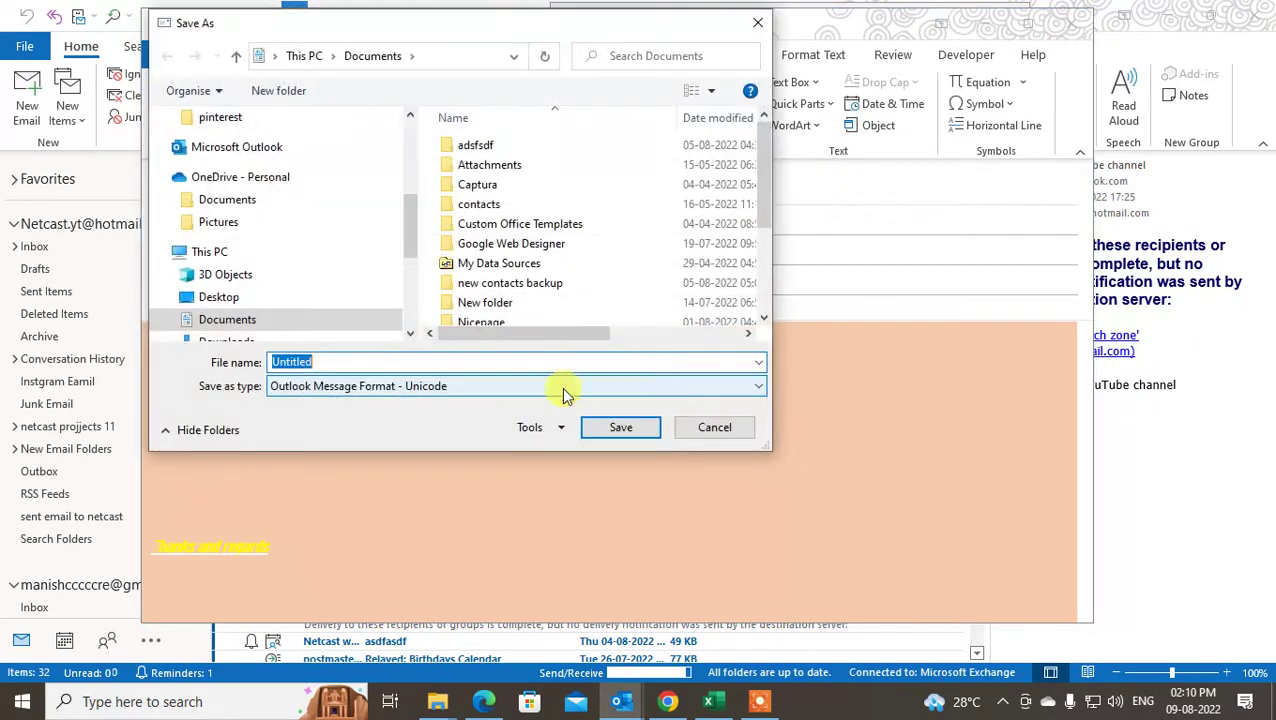
{"action": "scroll", "coordinate": [460, 250], "scroll_direction": "down", "scroll_amount": 3}
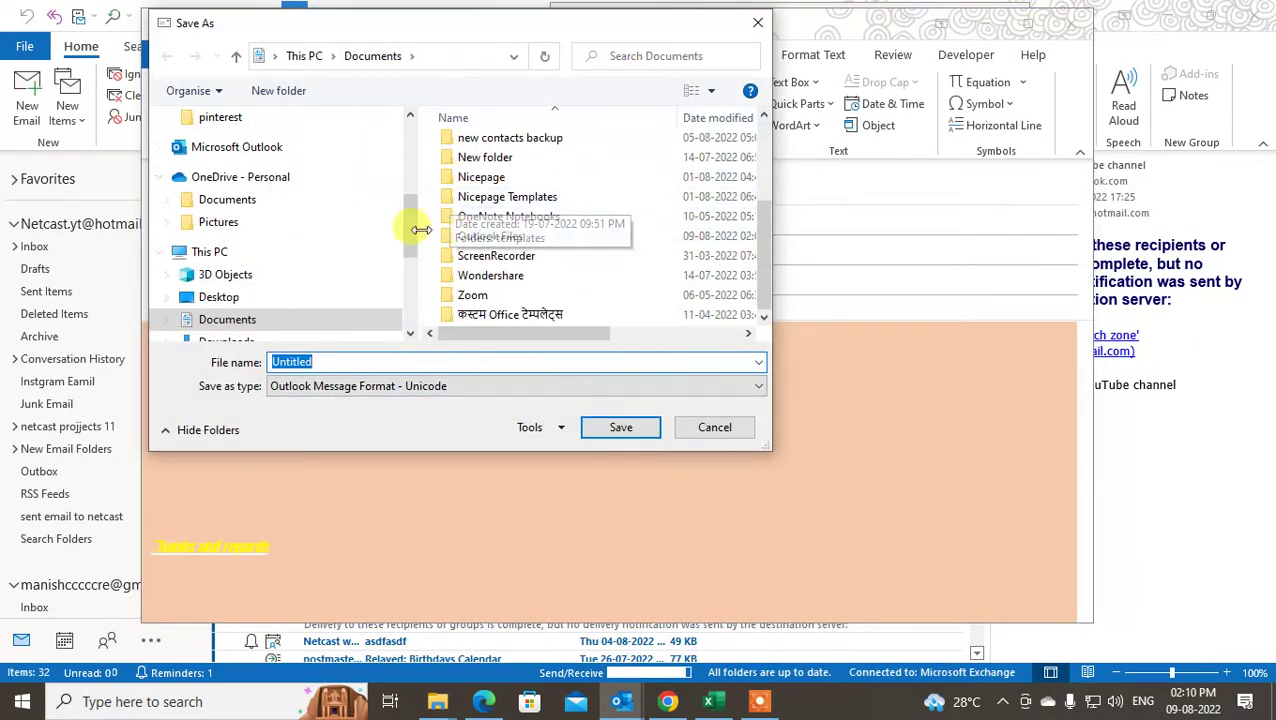
{"action": "left_click_drag", "start_coordinate": [410, 232], "coordinate": [408, 279]}
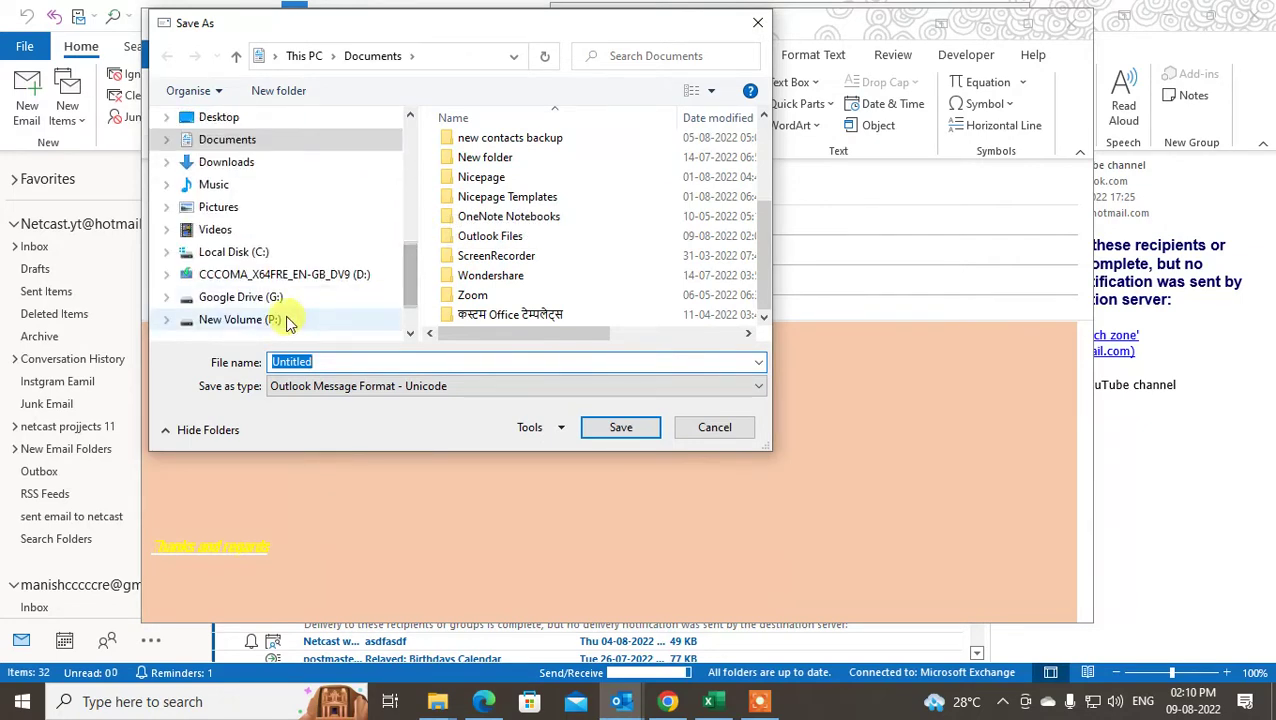
{"action": "left_click", "coordinate": [258, 260]}
{"action": "double_click", "coordinate": [551, 224]}
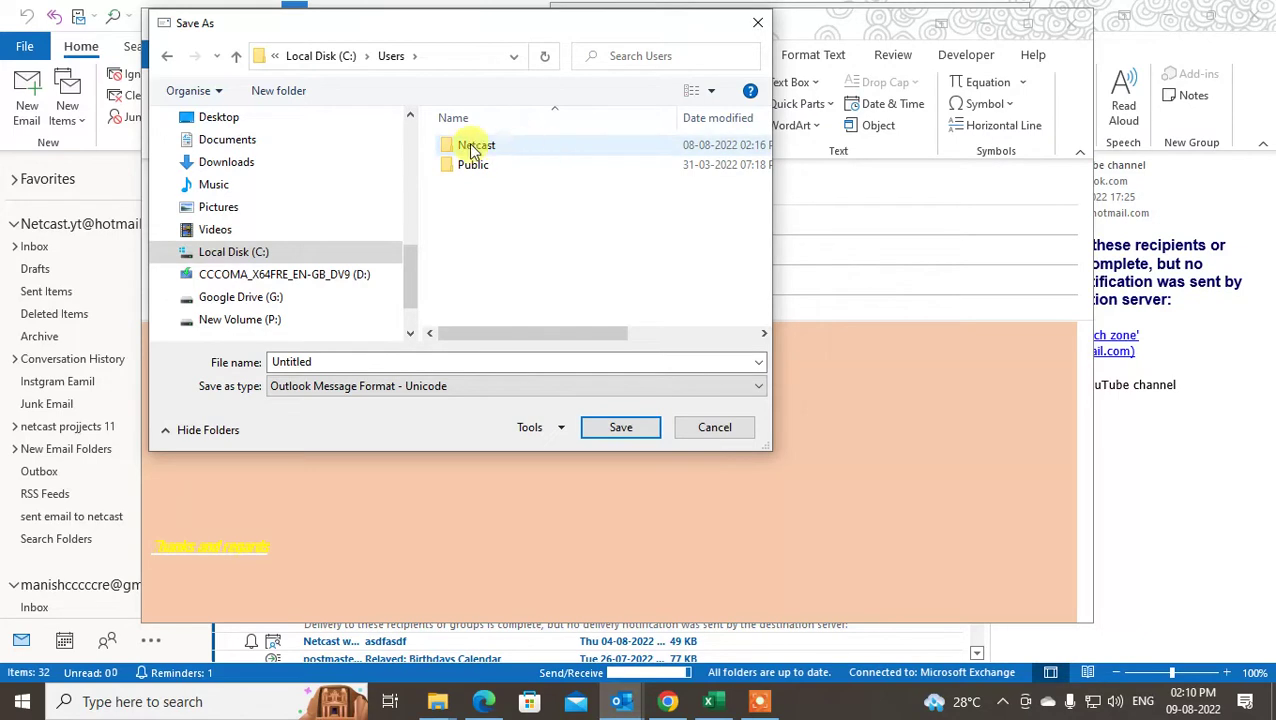
{"action": "left_click", "coordinate": [500, 148]}
{"action": "double_click", "coordinate": [500, 148]}
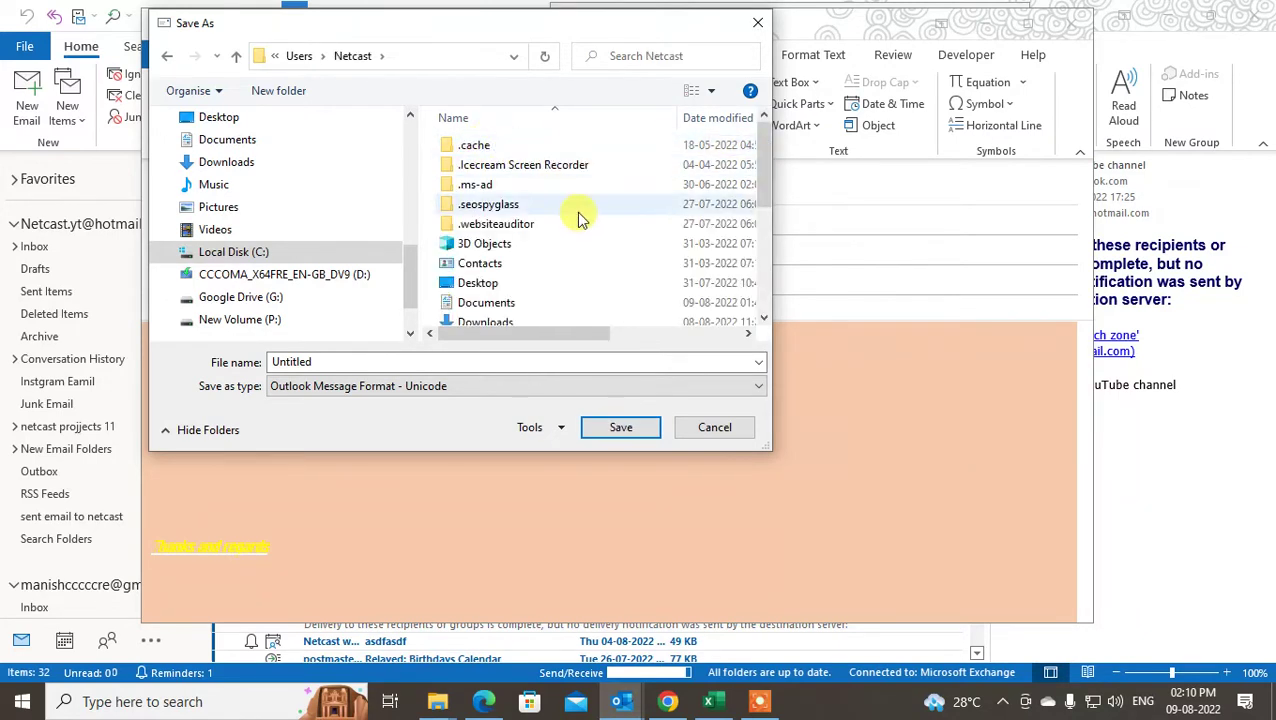
Search the profile folder for 'appdata' and open the AppData result.
{"action": "scroll", "coordinate": [578, 210], "scroll_direction": "down", "scroll_amount": 3}
{"action": "scroll", "coordinate": [577, 213], "scroll_direction": "down", "scroll_amount": 1}
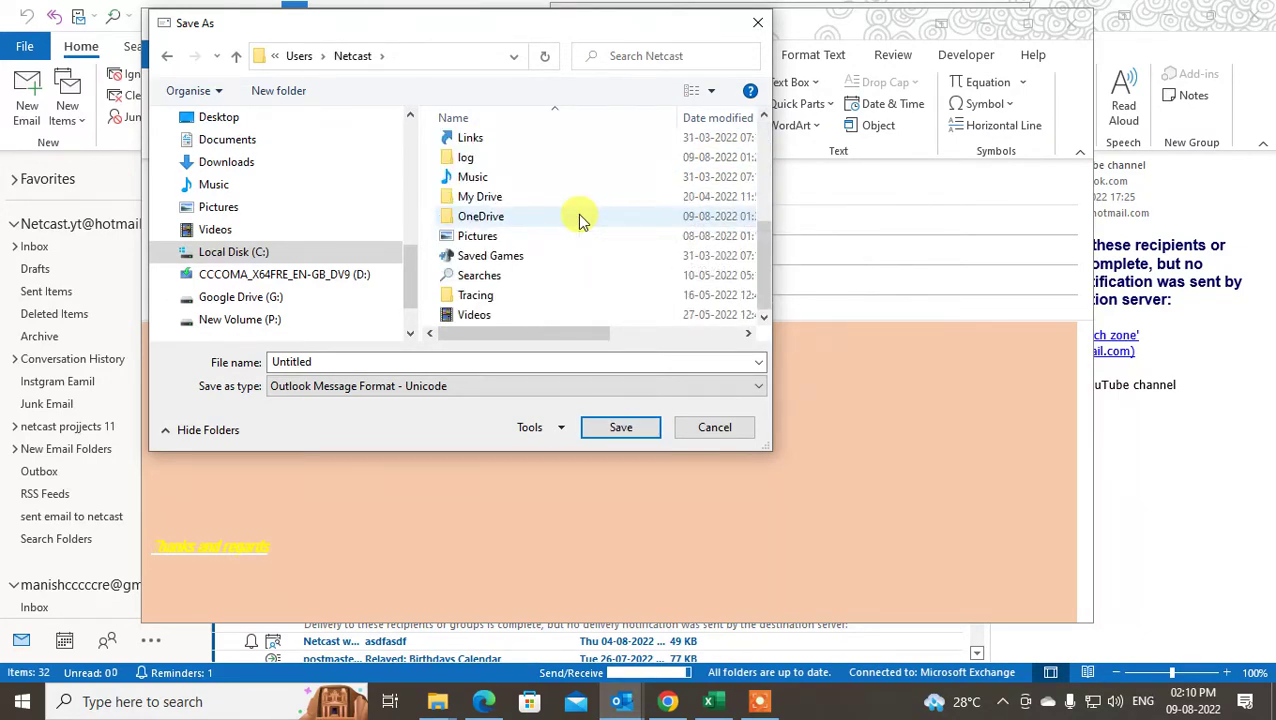
{"action": "scroll", "coordinate": [577, 213], "scroll_direction": "up", "scroll_amount": 4}
{"action": "scroll", "coordinate": [564, 176], "scroll_direction": "down", "scroll_amount": 5}
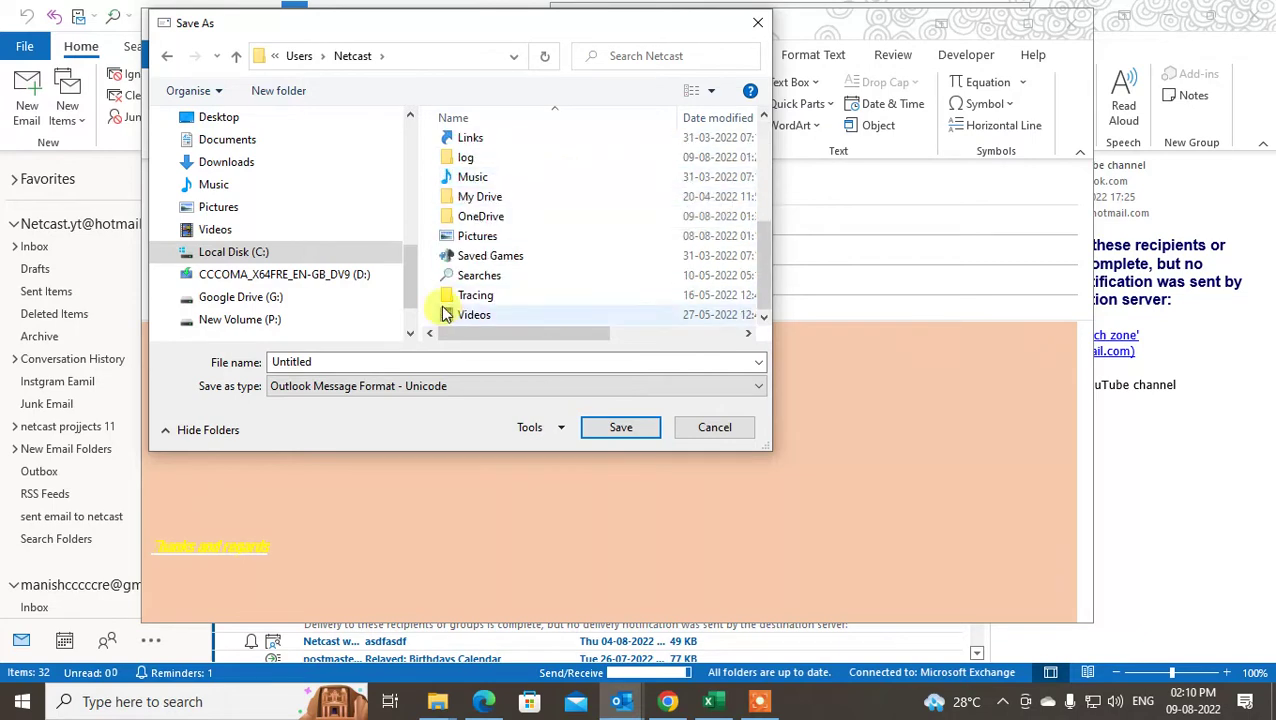
{"action": "scroll", "coordinate": [548, 222], "scroll_direction": "up", "scroll_amount": 5}
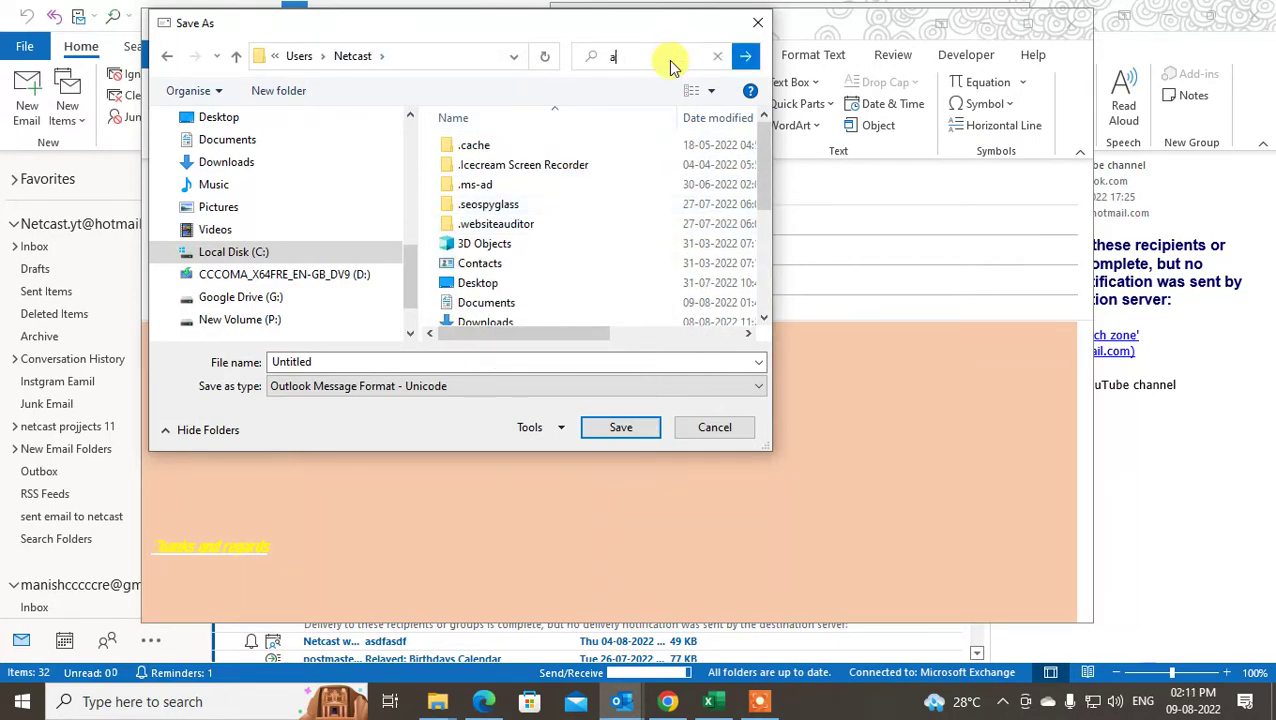
{"action": "type", "text": "ppdata"}
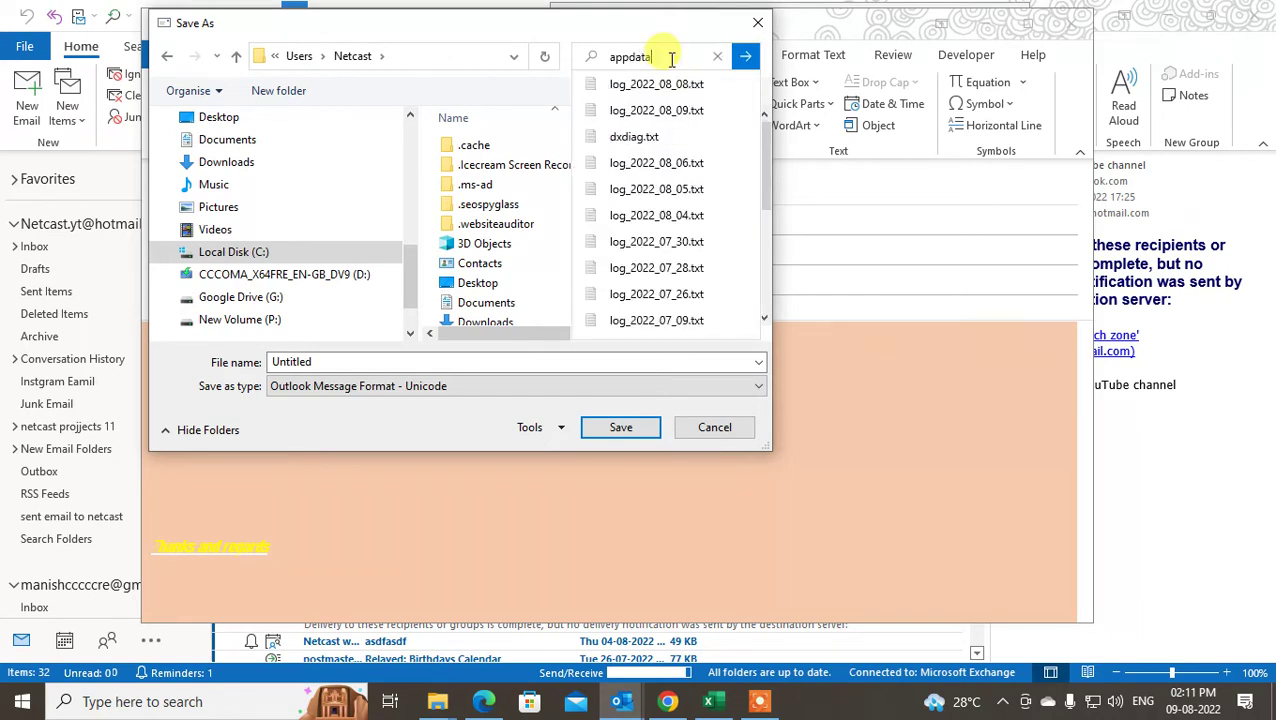
{"action": "key", "text": "Escape"}
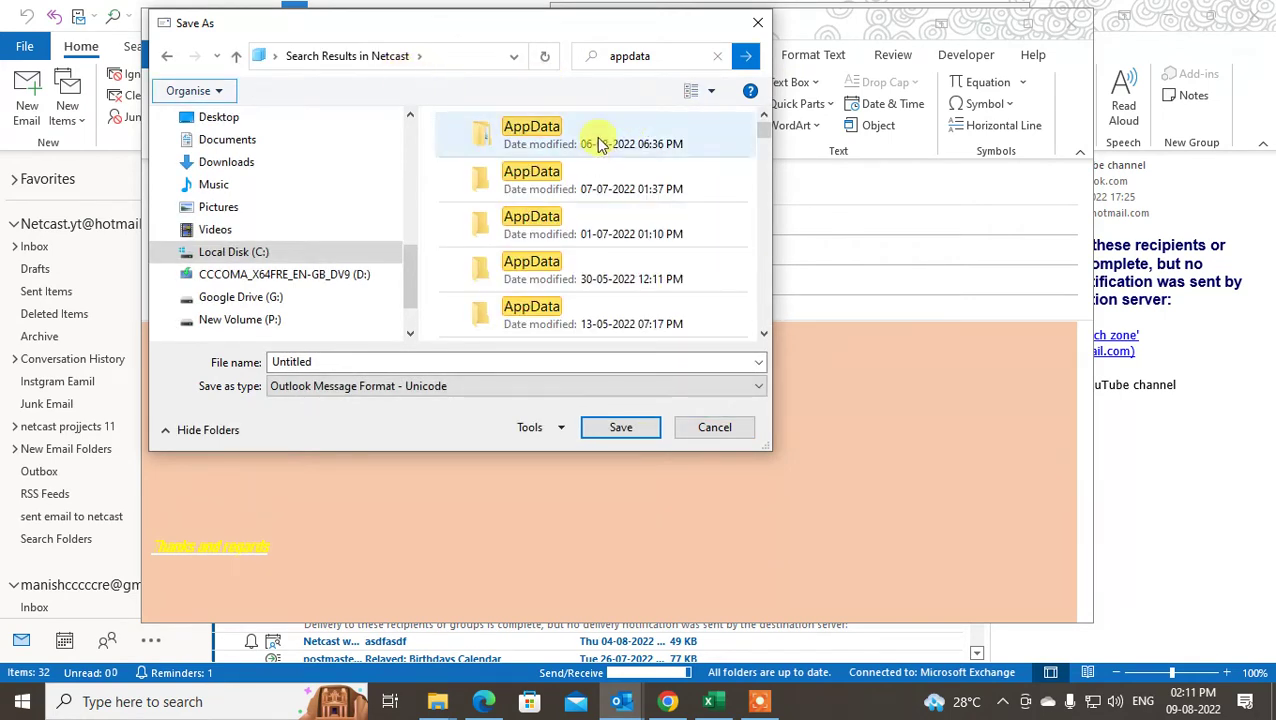
{"action": "double_click", "coordinate": [520, 134]}
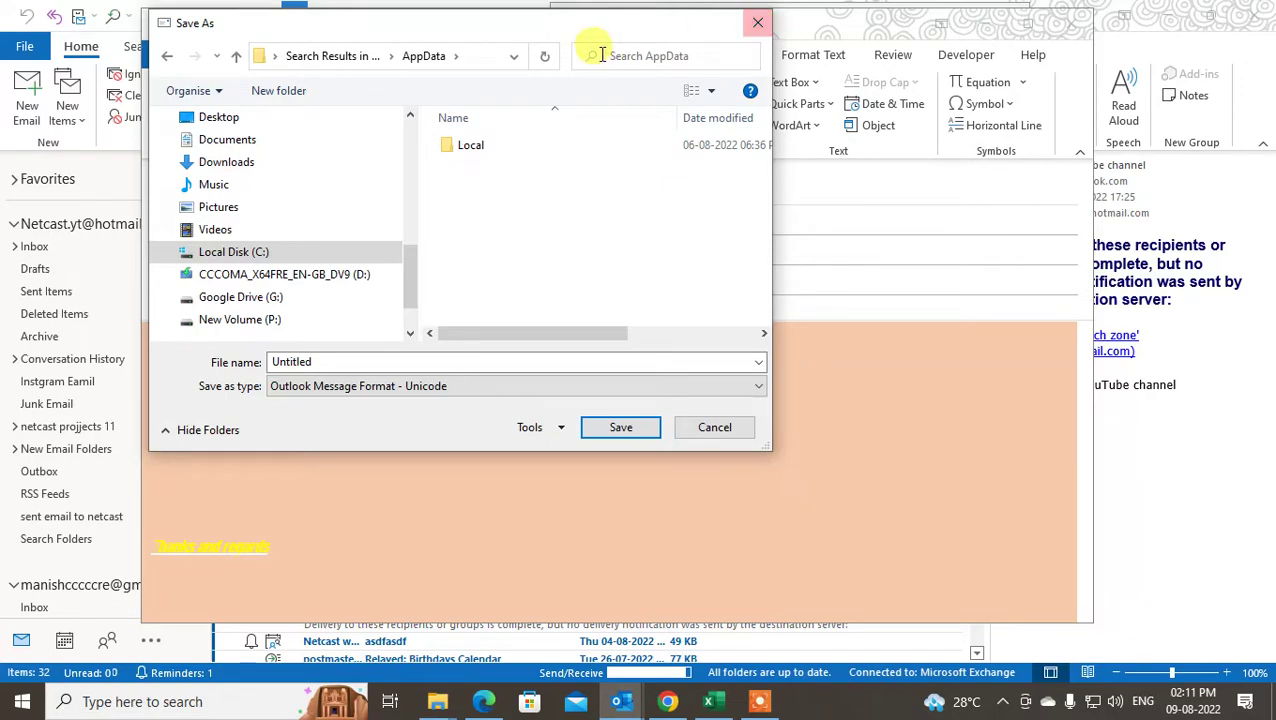
Open the AppData folder through the Windows Run dialog.
{"action": "left_click", "coordinate": [640, 56]}
{"action": "left_click", "coordinate": [97, 695]}
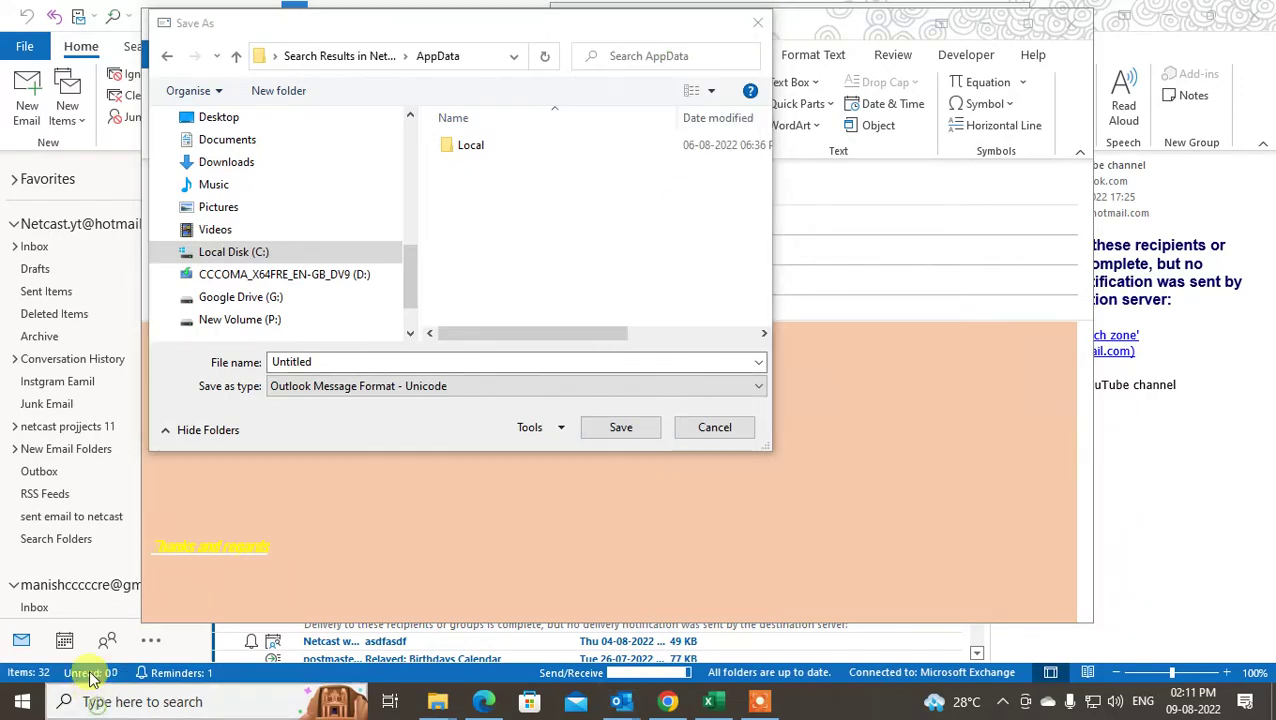
{"action": "type", "text": "run"}
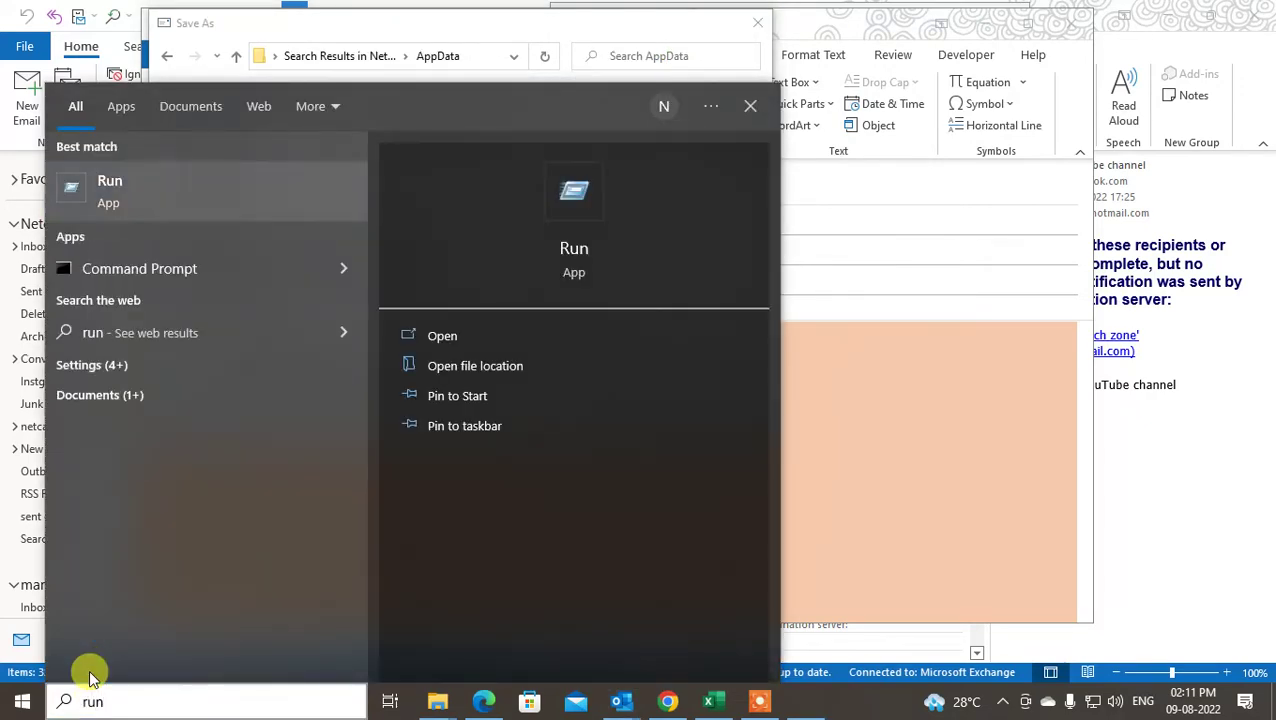
{"action": "key", "text": "Return"}
{"action": "type", "text": "appdata"}
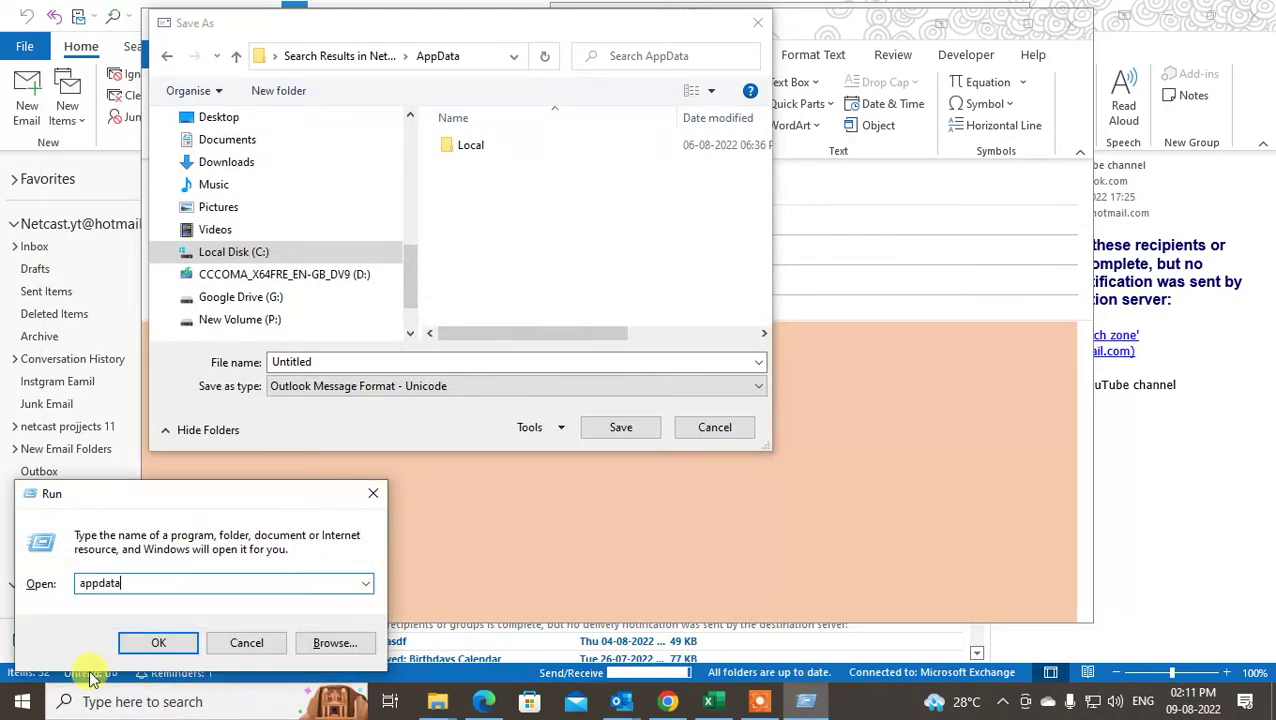
{"action": "key", "text": "Return"}
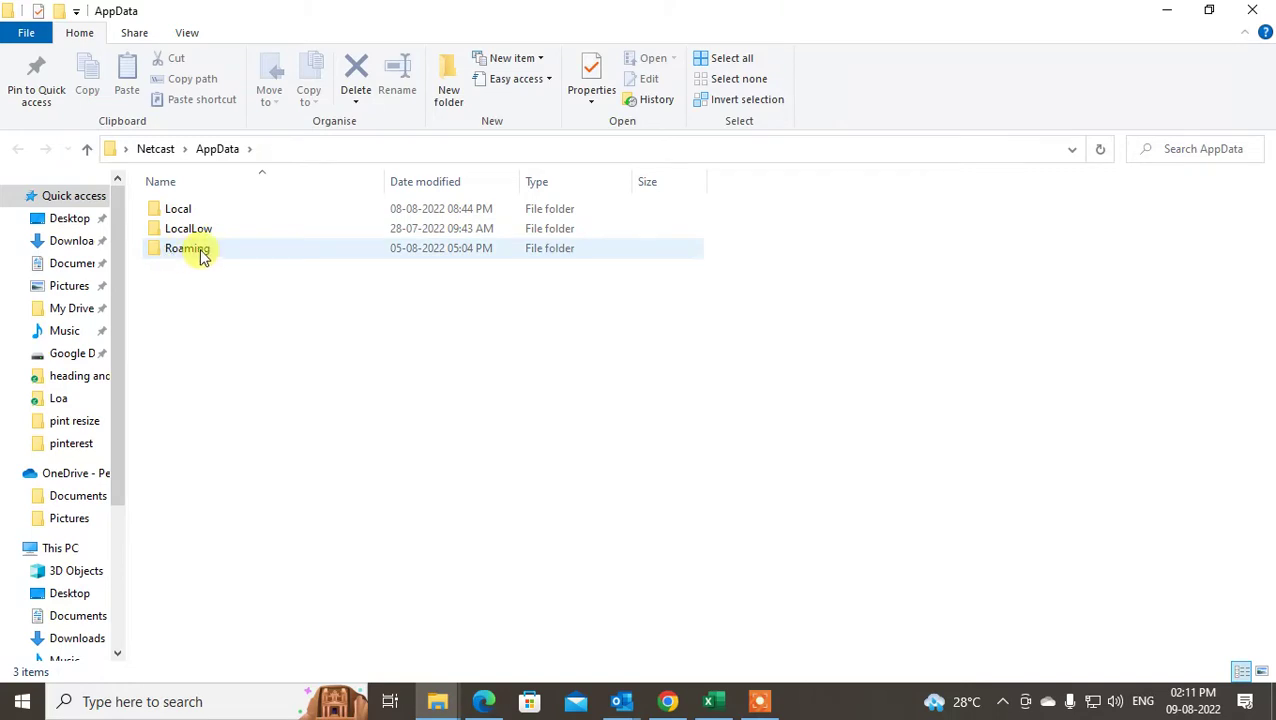
Go to Roaming\Microsoft\Stationery and copy the folder's full path.
{"action": "double_click", "coordinate": [200, 252]}
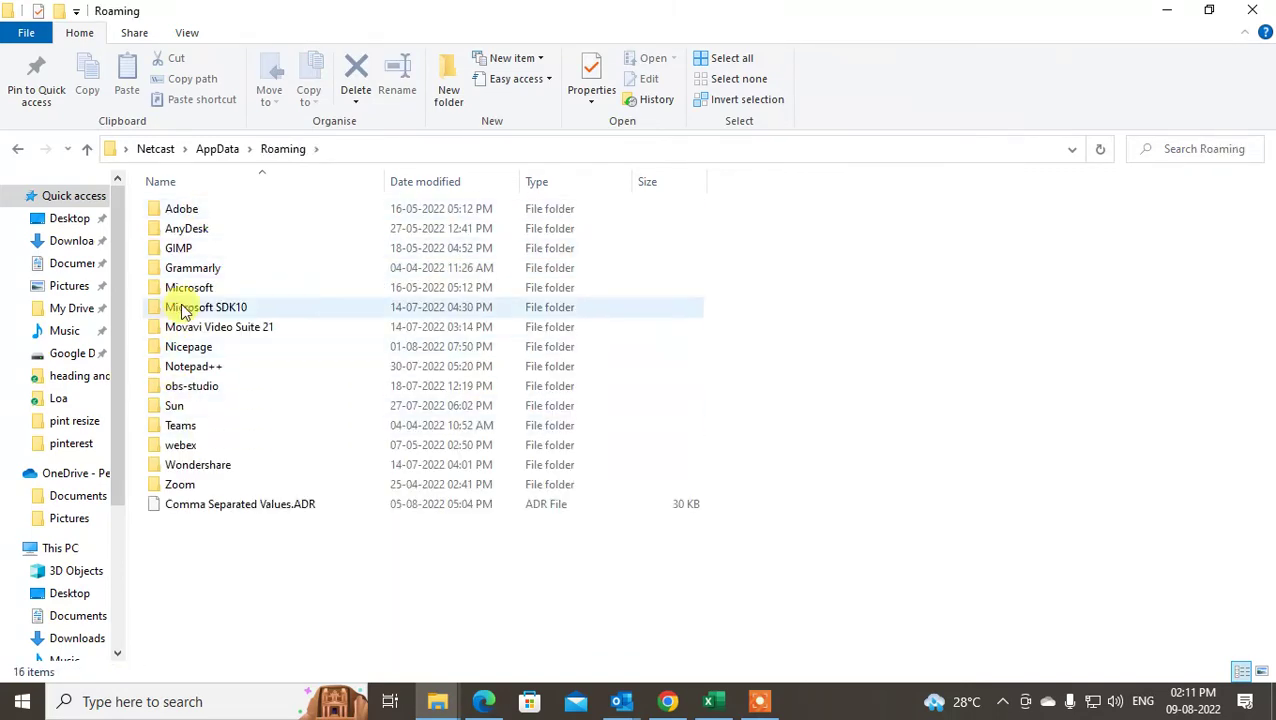
{"action": "double_click", "coordinate": [190, 288]}
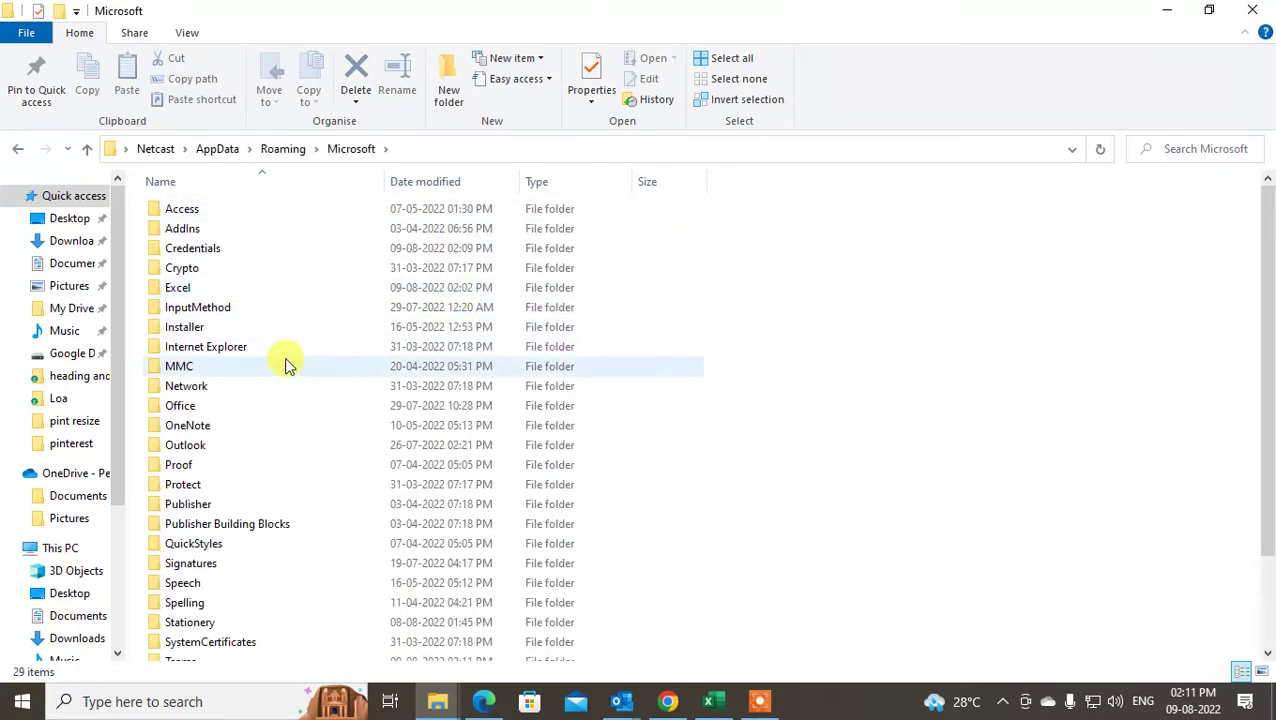
{"action": "scroll", "coordinate": [290, 362], "scroll_direction": "down", "scroll_amount": 2}
{"action": "double_click", "coordinate": [188, 520]}
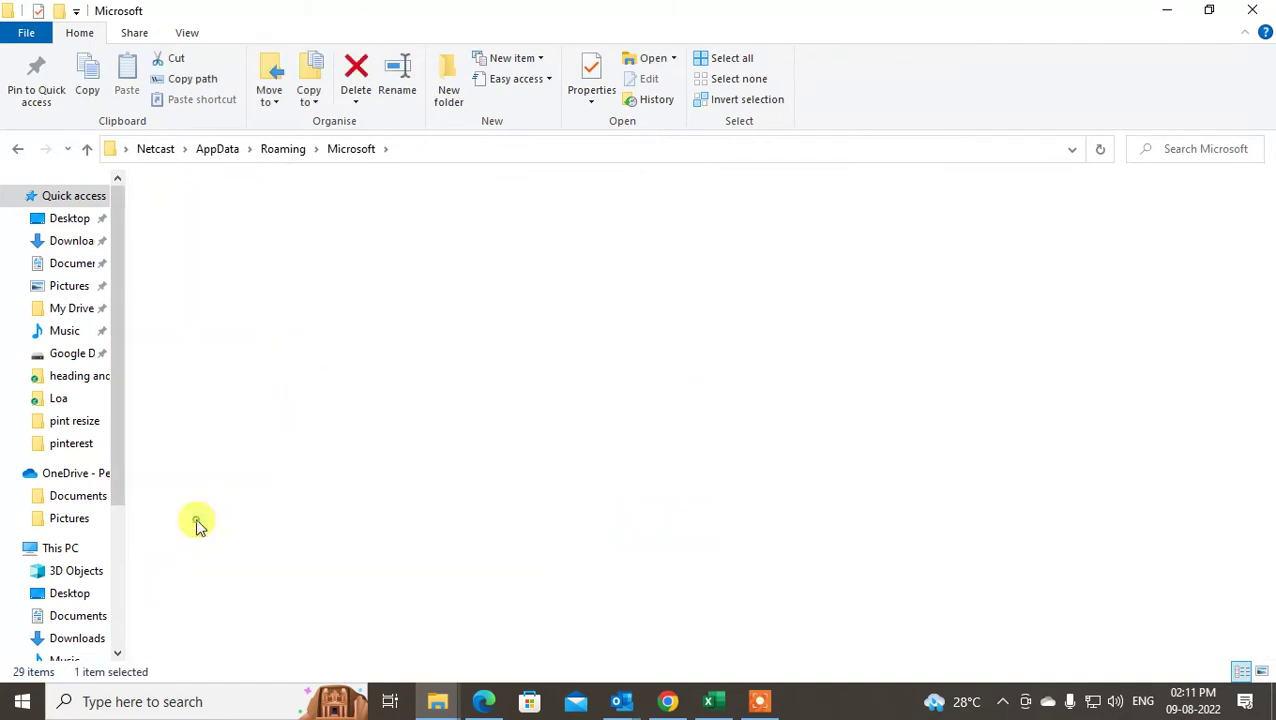
{"action": "left_click", "coordinate": [508, 150]}
{"action": "key", "text": "ctrl+c"}
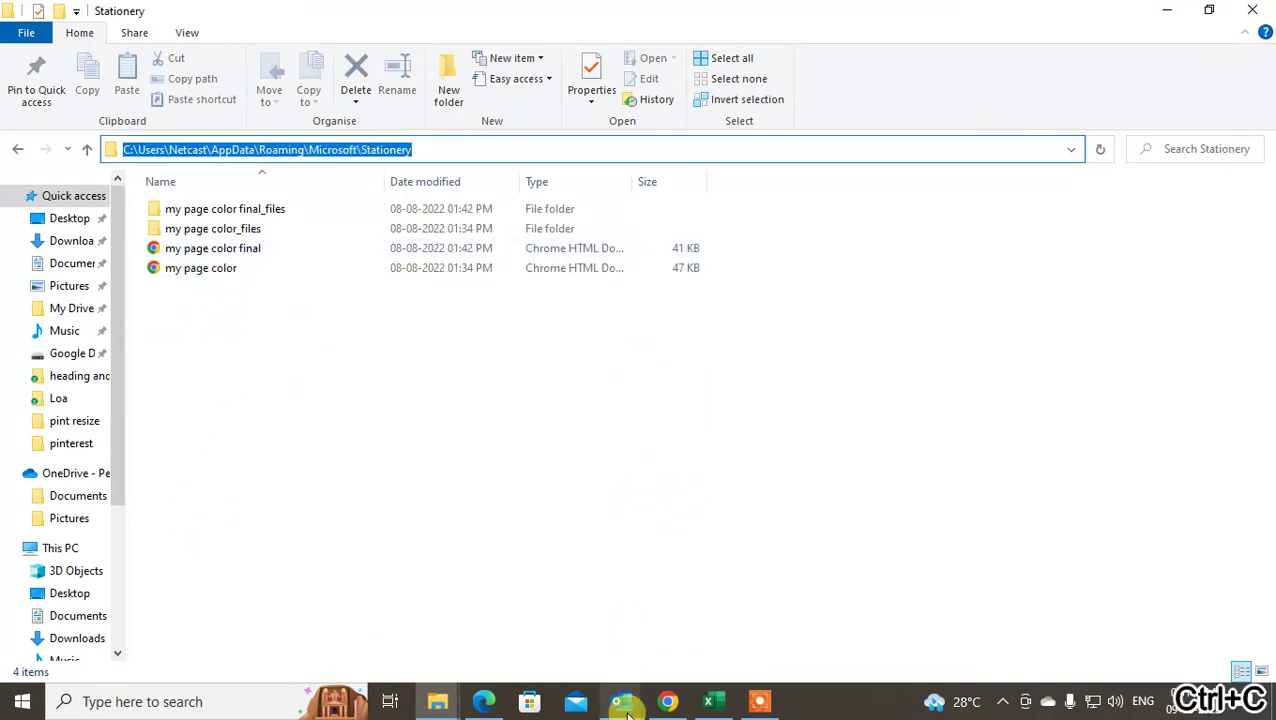
Point Outlook's Save As dialog to the pasted Stationery folder path.
{"action": "mouse_move", "coordinate": [624, 706]}
{"action": "left_click", "coordinate": [697, 643]}
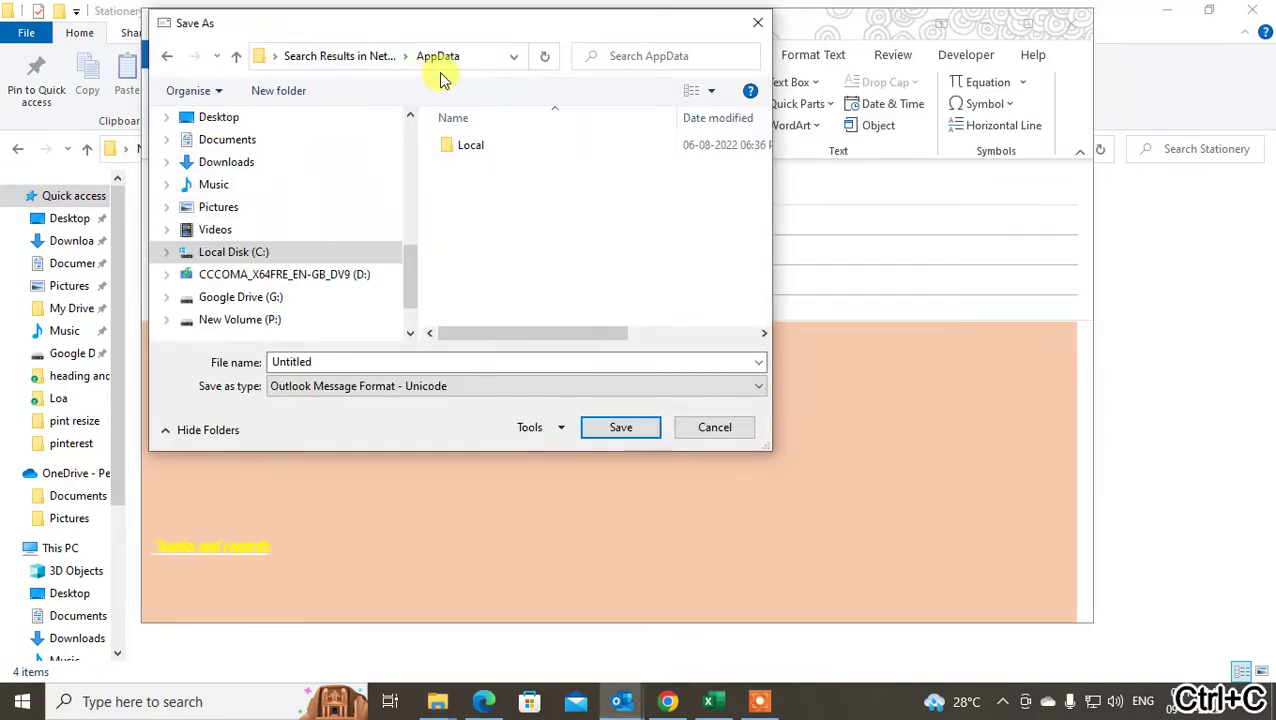
{"action": "left_click", "coordinate": [478, 56]}
{"action": "key", "text": "ctrl+v"}
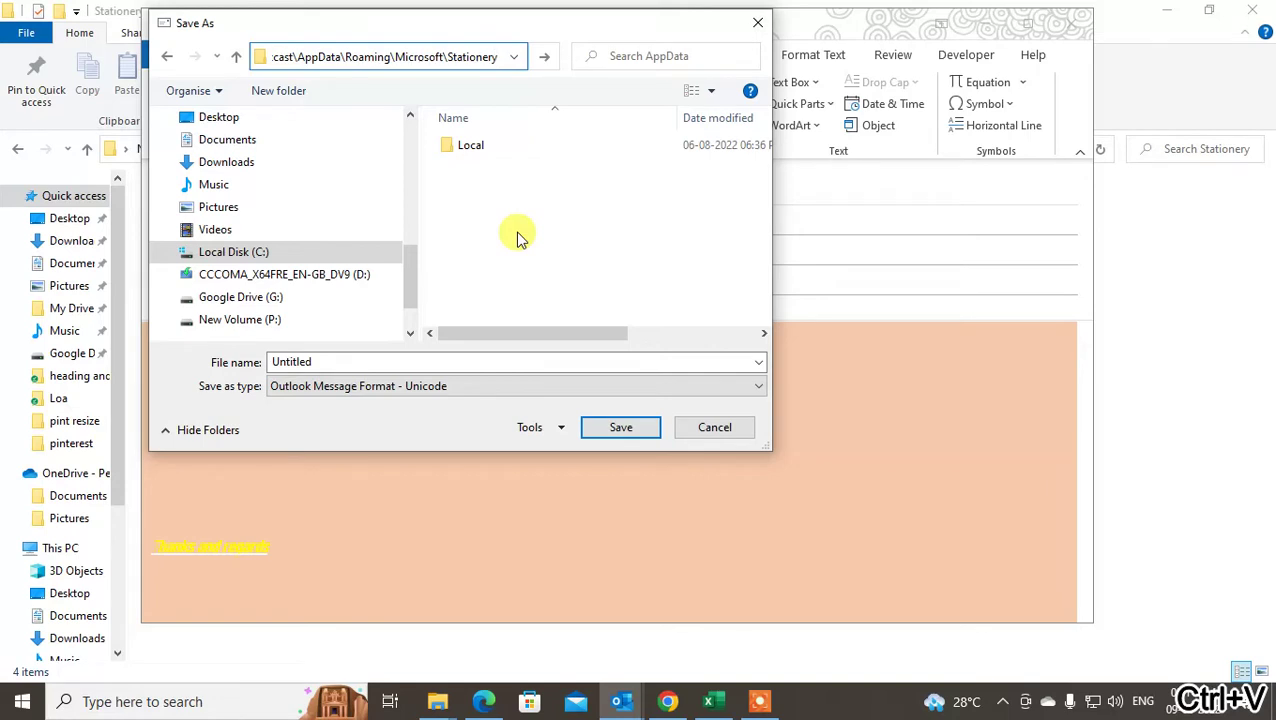
{"action": "key", "text": "Return"}
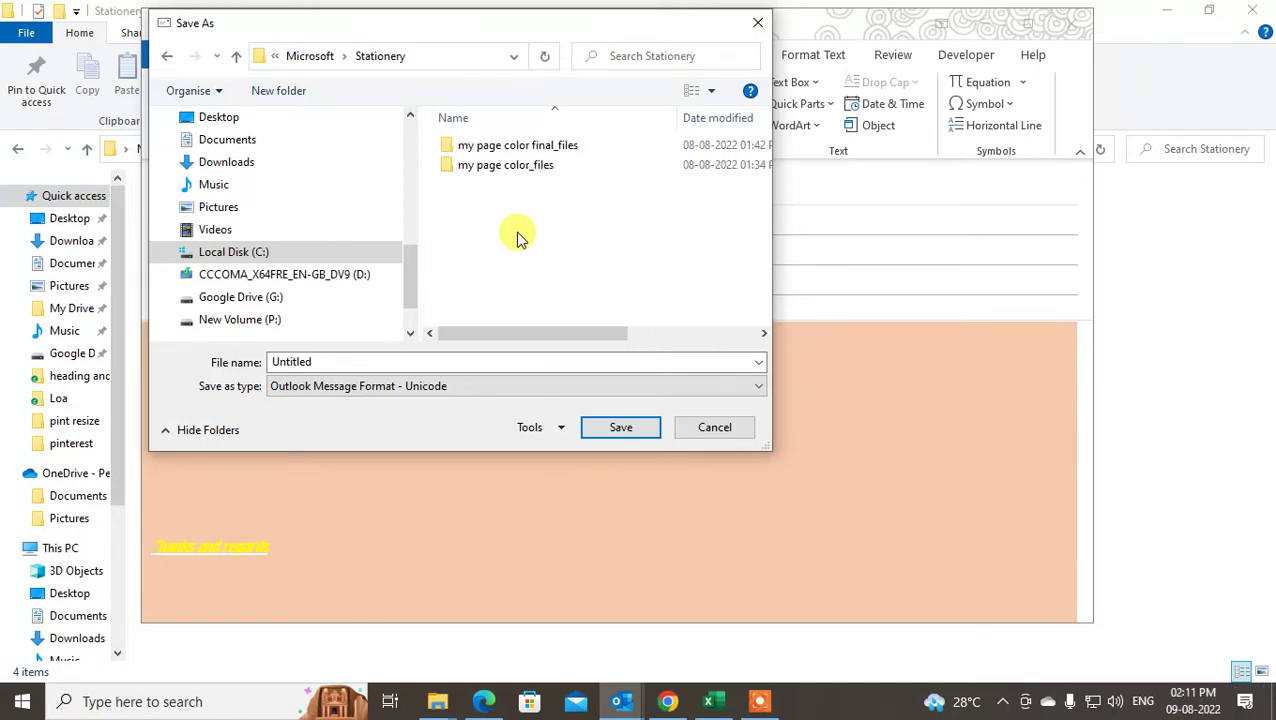
Save the message as 'own stationary' in HTML format.
{"action": "left_click", "coordinate": [350, 361]}
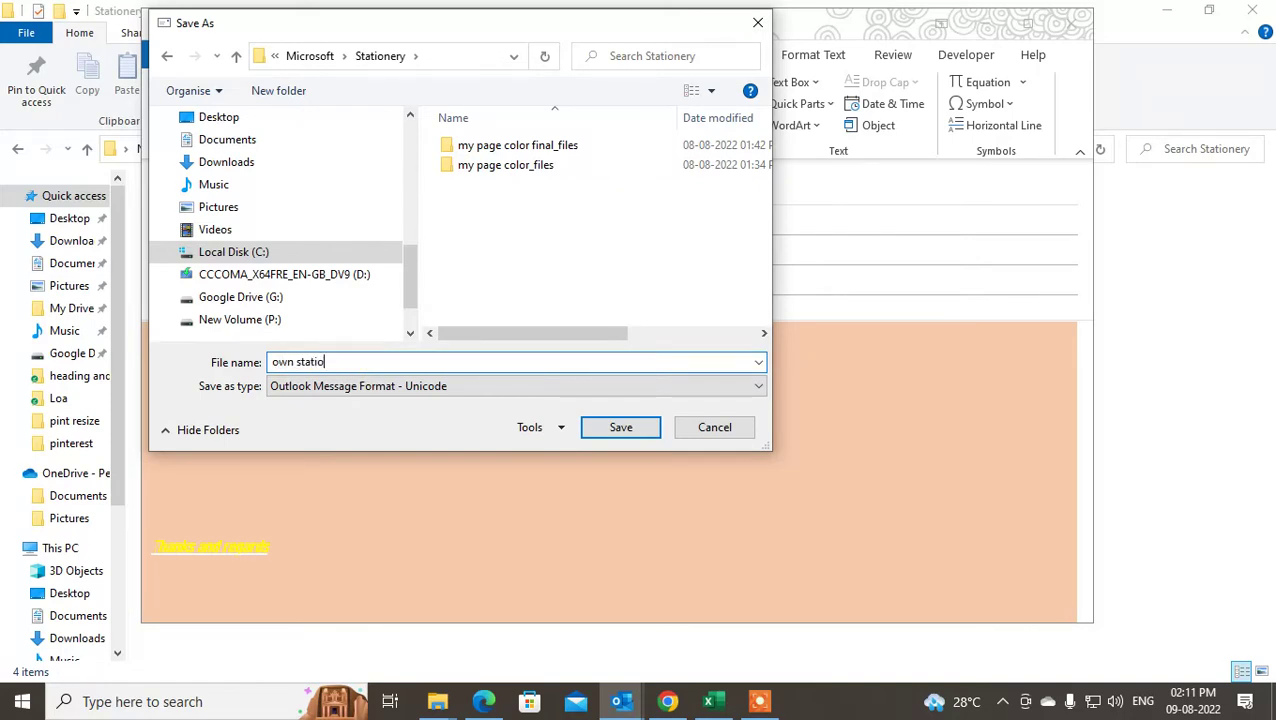
{"action": "left_click", "coordinate": [425, 386]}
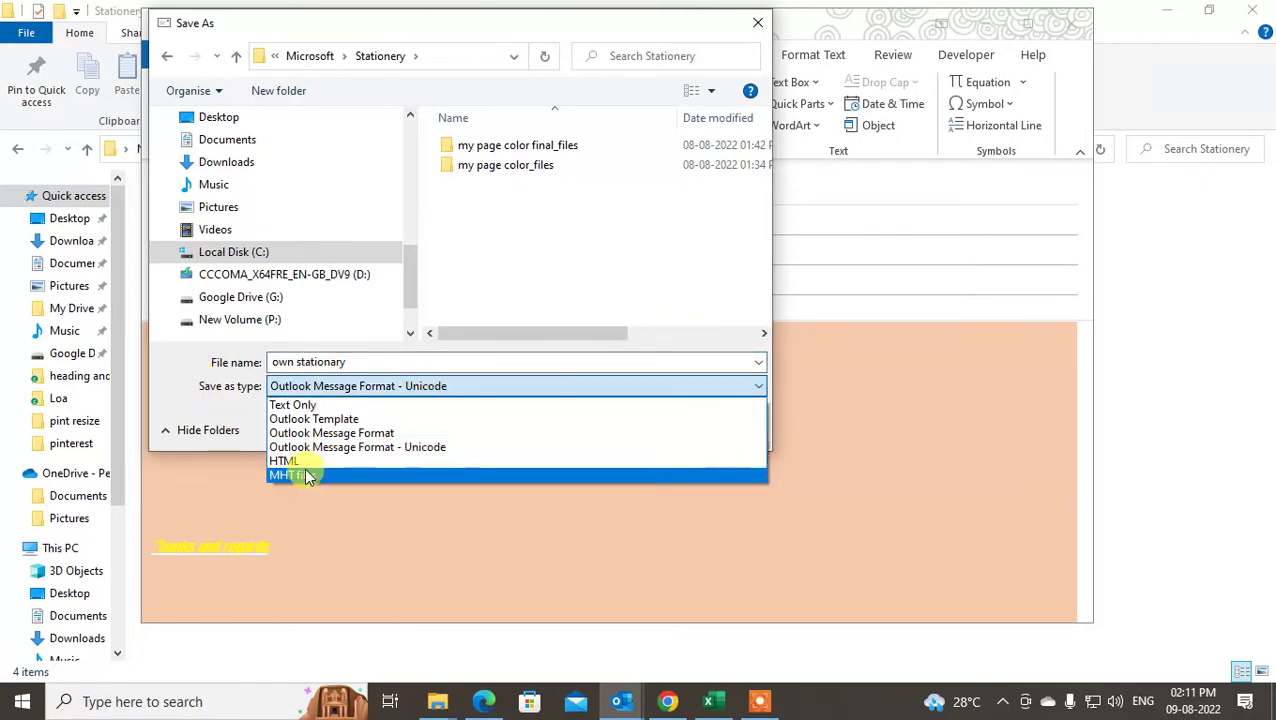
{"action": "left_click", "coordinate": [303, 461]}
{"action": "left_click", "coordinate": [621, 427]}
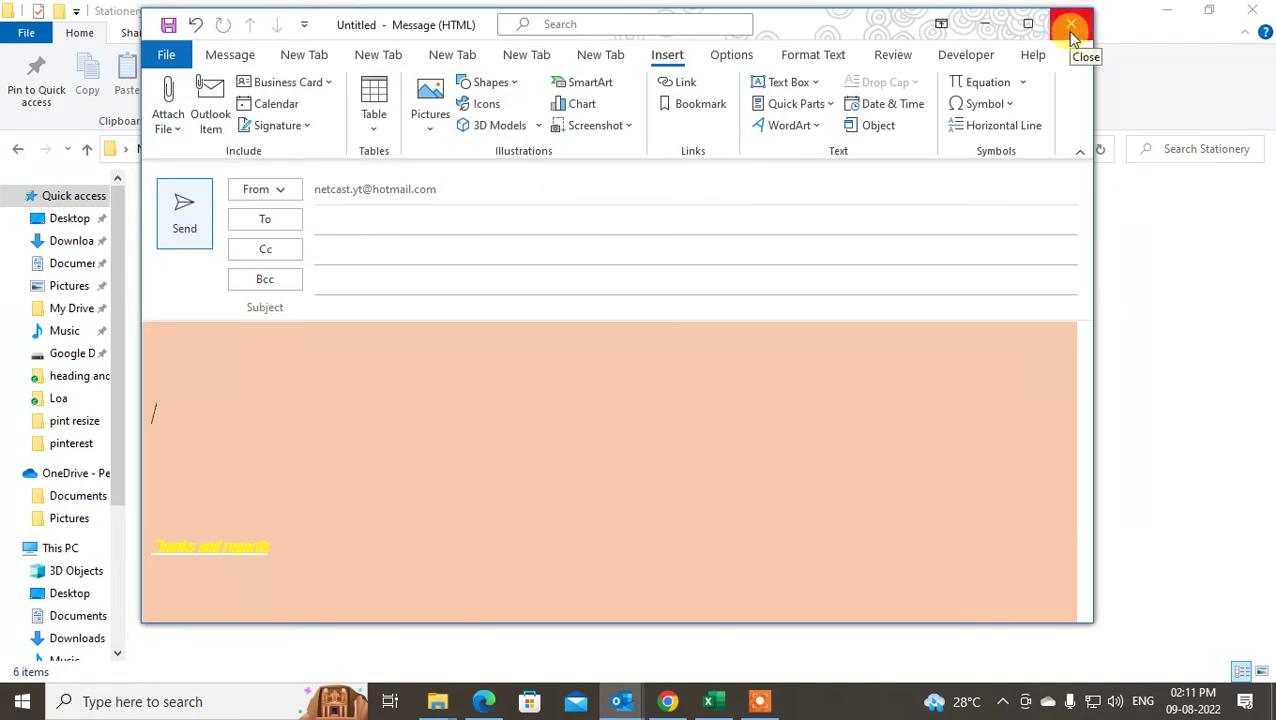
Close the untitled peach message without saving it.
{"action": "left_click", "coordinate": [622, 704]}
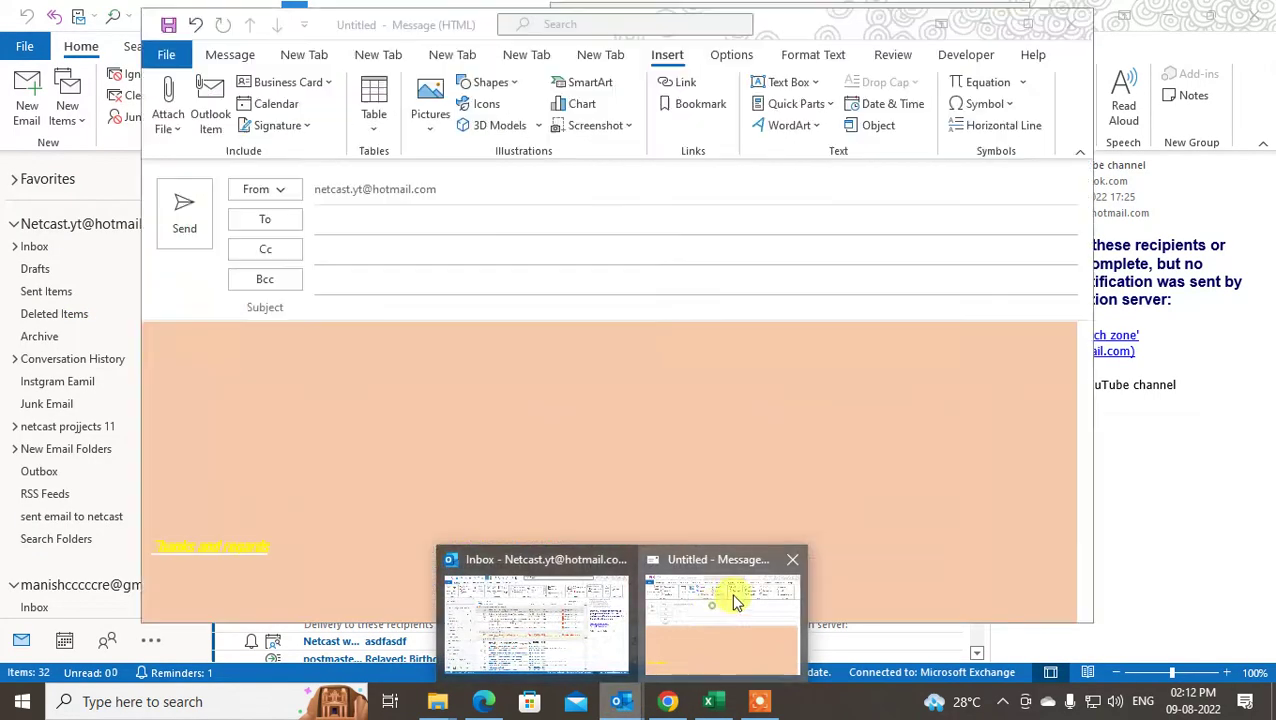
{"action": "left_click", "coordinate": [735, 597]}
{"action": "left_click", "coordinate": [1071, 24]}
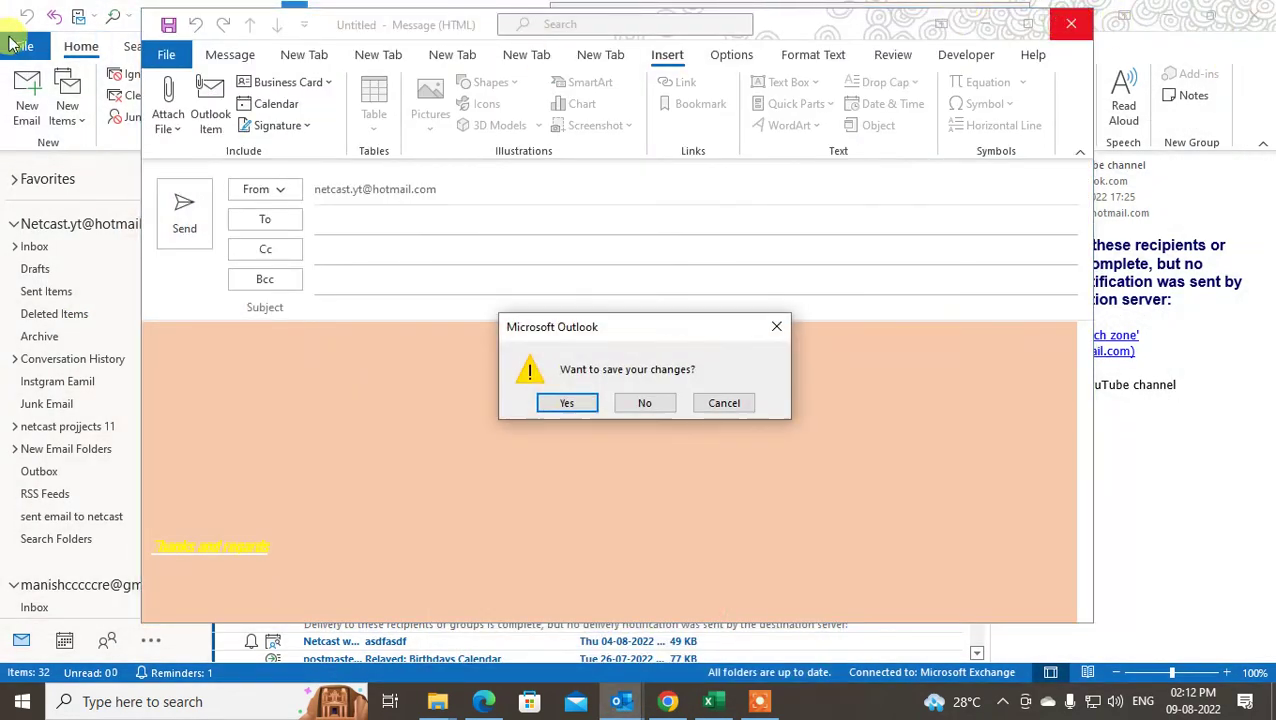
{"action": "left_click", "coordinate": [622, 401]}
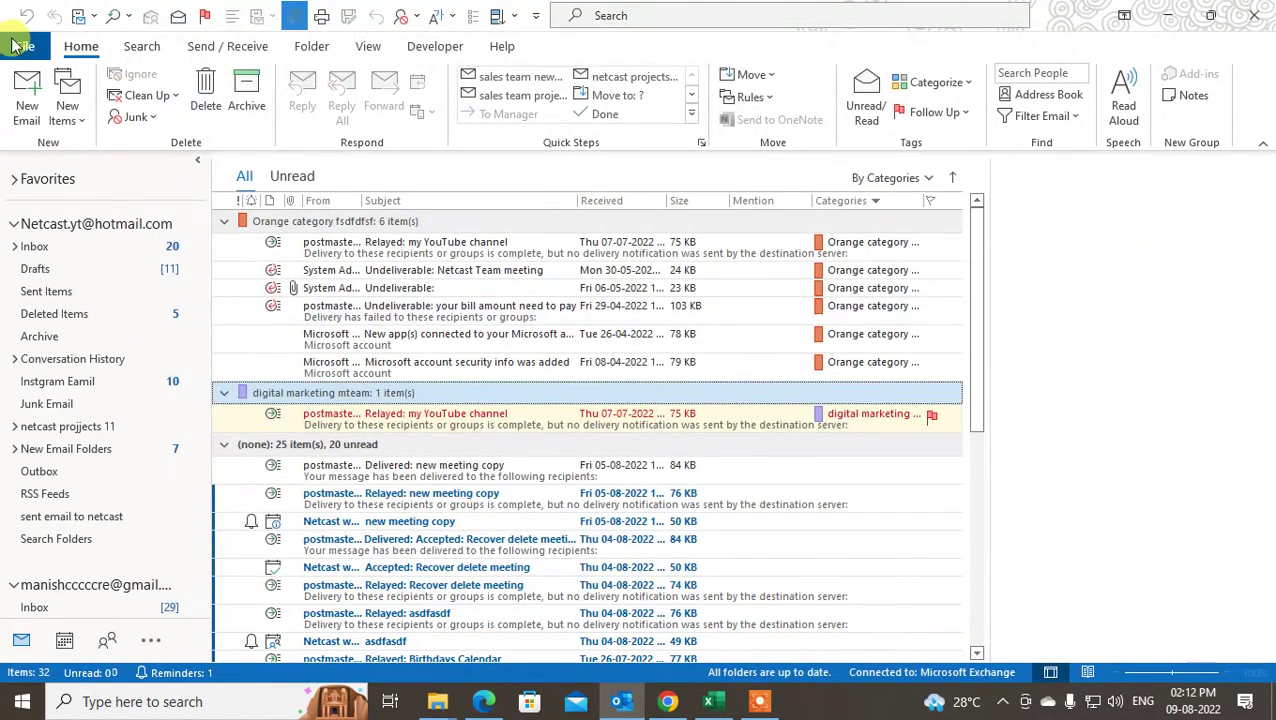
Open Stationery and Fonts from the Mail page of Outlook Options.
{"action": "left_click", "coordinate": [22, 45]}
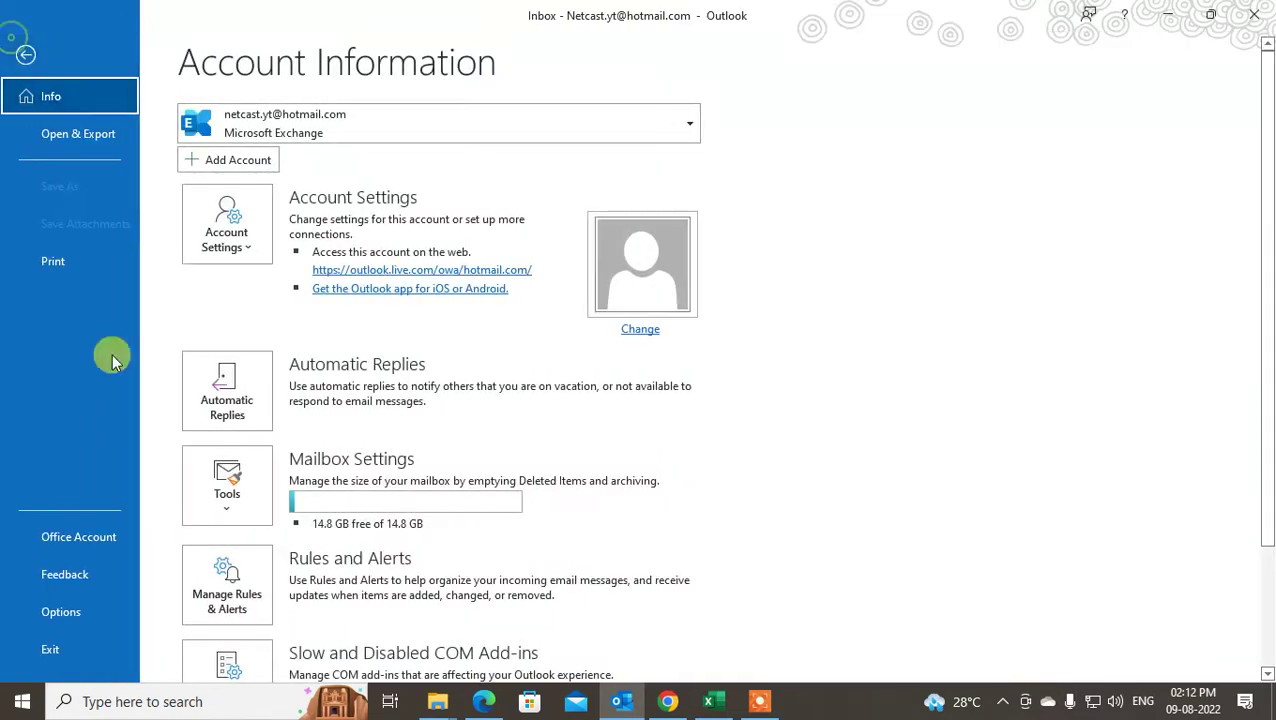
{"action": "left_click", "coordinate": [61, 611]}
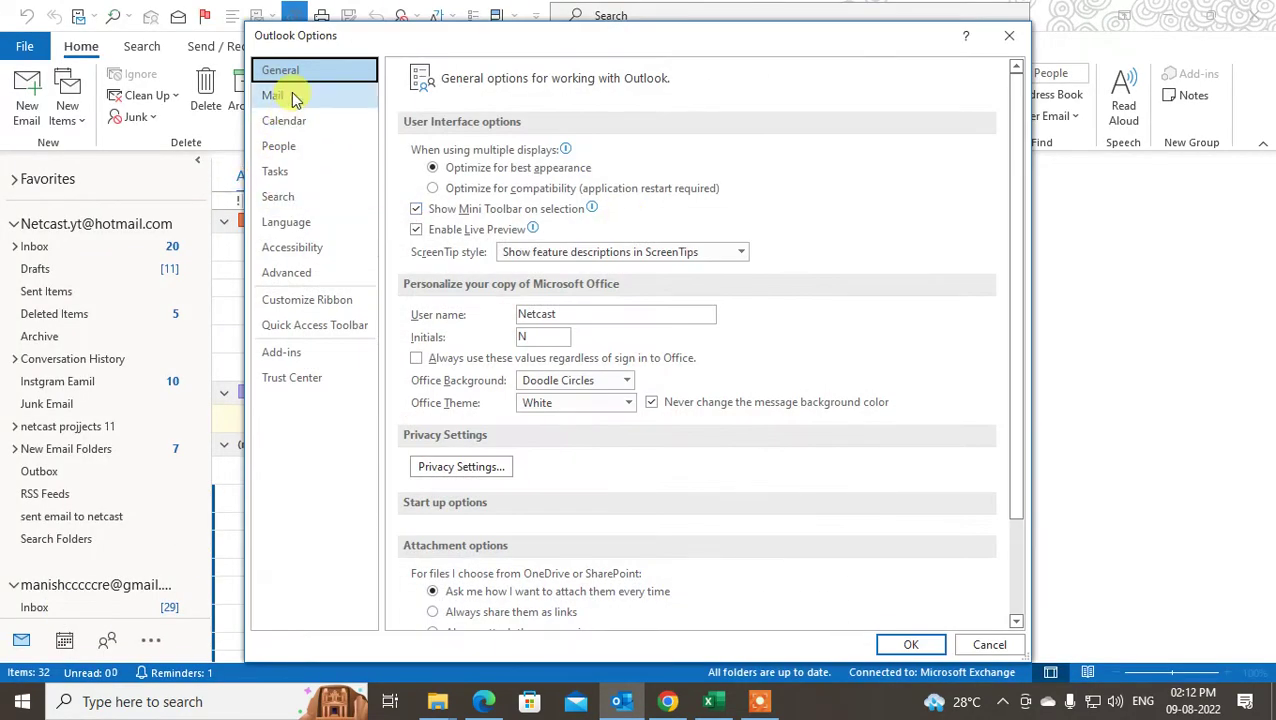
{"action": "left_click", "coordinate": [292, 95]}
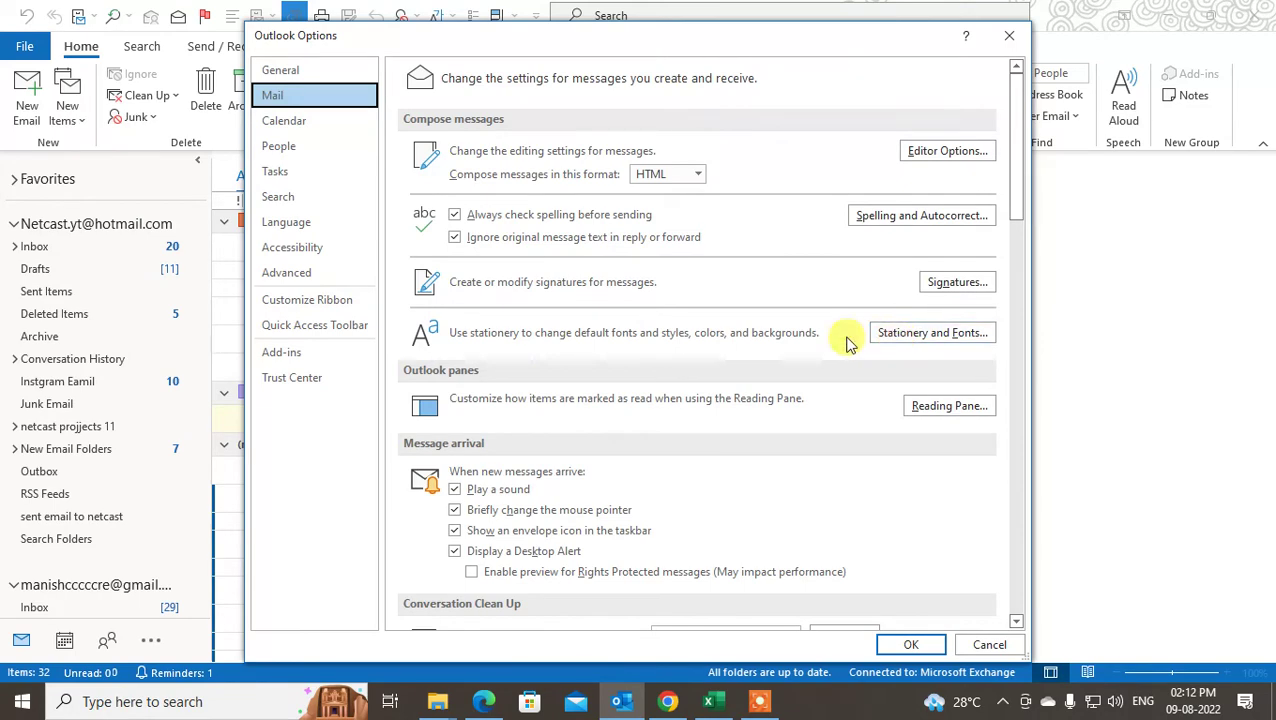
{"action": "key", "text": "alt"}
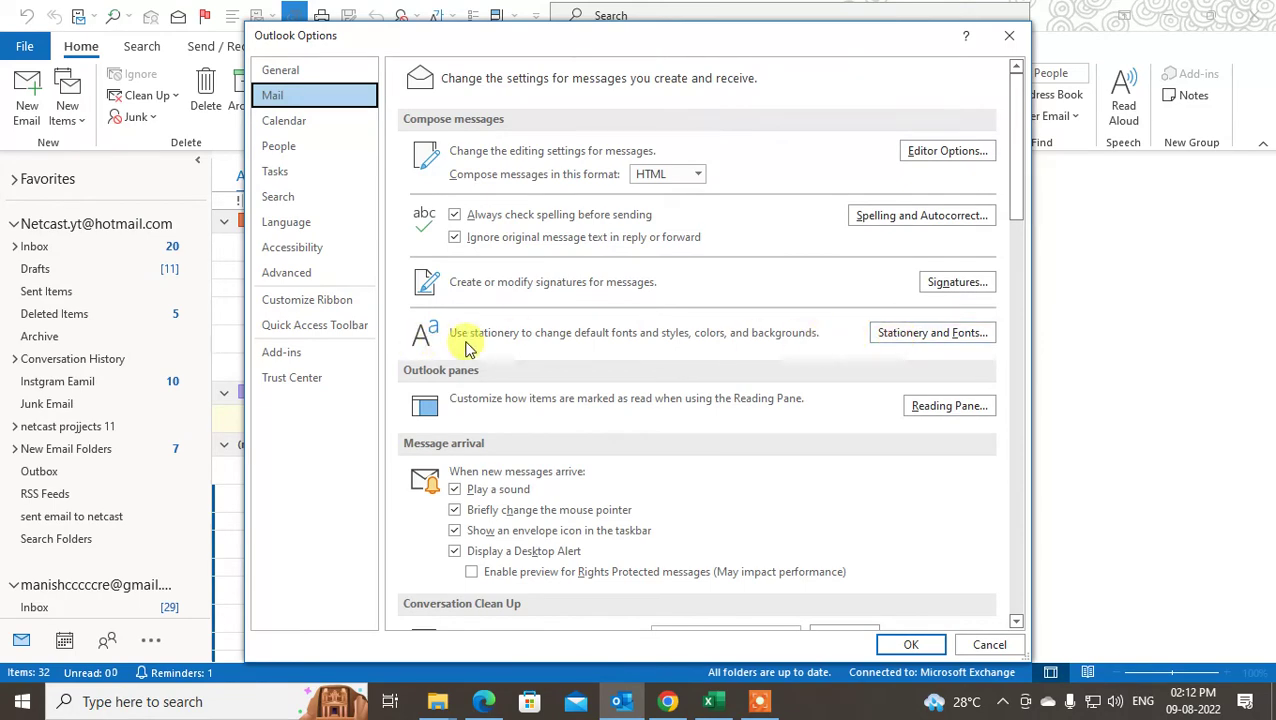
{"action": "left_click", "coordinate": [957, 342]}
Pick 'own stationary' from the Theme or Stationery list after previewing others.
{"action": "left_click", "coordinate": [244, 128]}
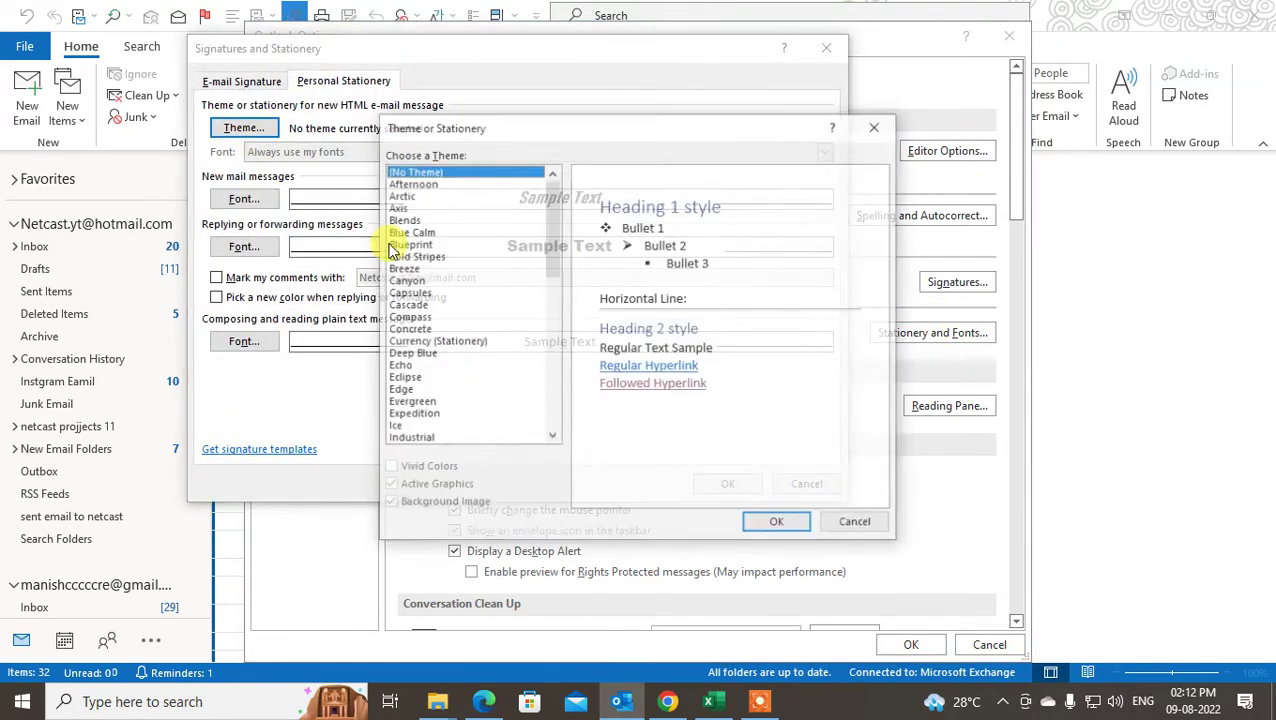
{"action": "left_click_drag", "start_coordinate": [553, 199], "coordinate": [548, 293]}
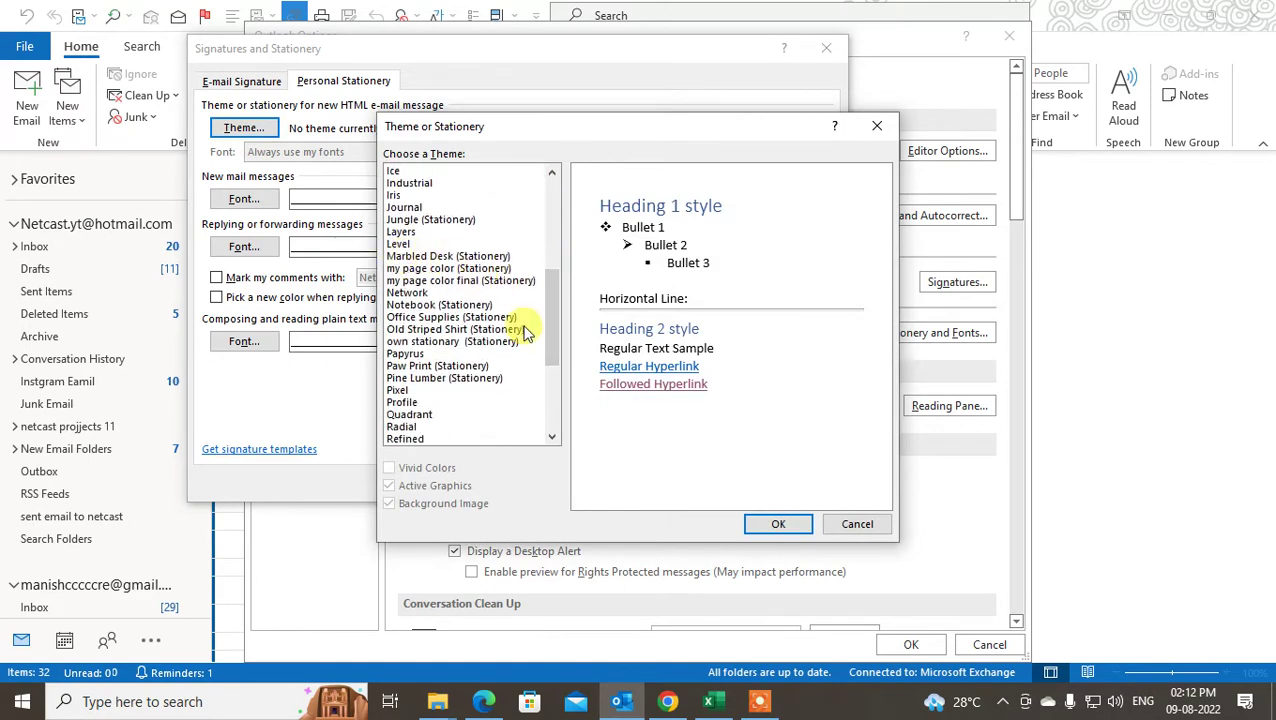
{"action": "left_click", "coordinate": [410, 292]}
{"action": "left_click", "coordinate": [462, 281]}
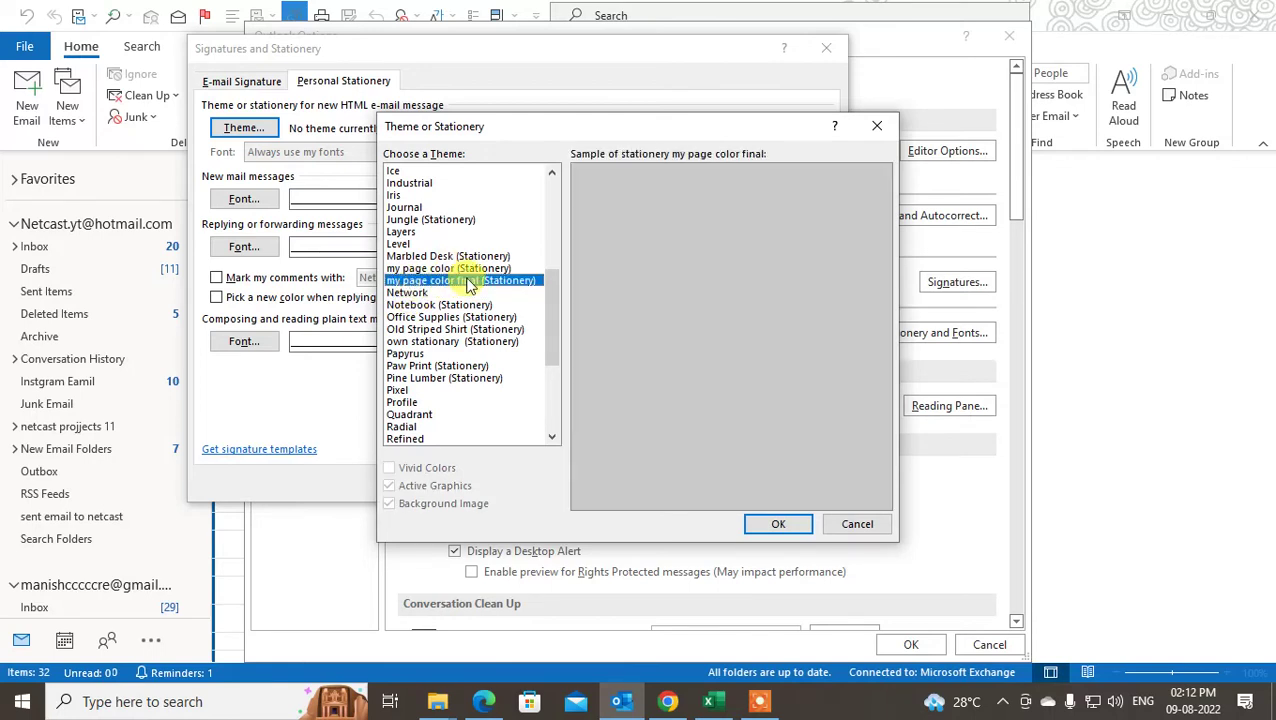
{"action": "mouse_move", "coordinate": [551, 296]}
{"action": "left_mouse_down"}
{"action": "mouse_move", "coordinate": [546, 367]}
{"action": "mouse_move", "coordinate": [560, 318]}
{"action": "left_mouse_up"}
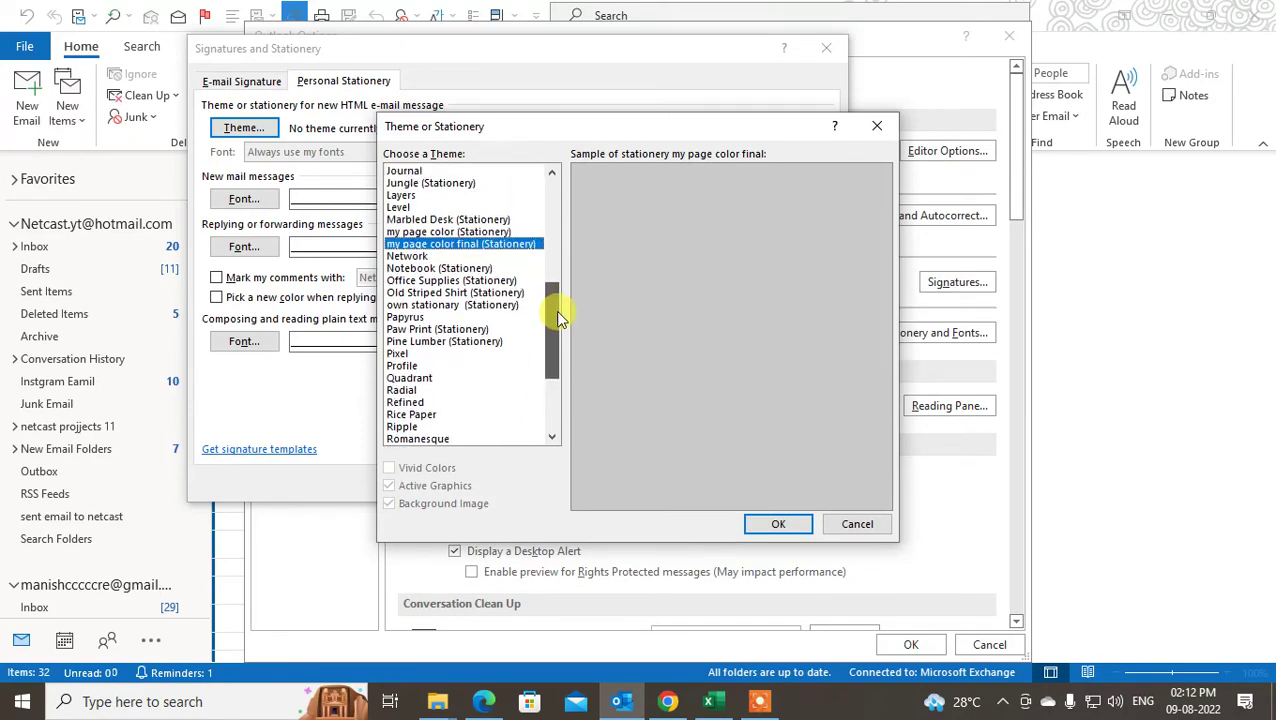
{"action": "left_click", "coordinate": [428, 231]}
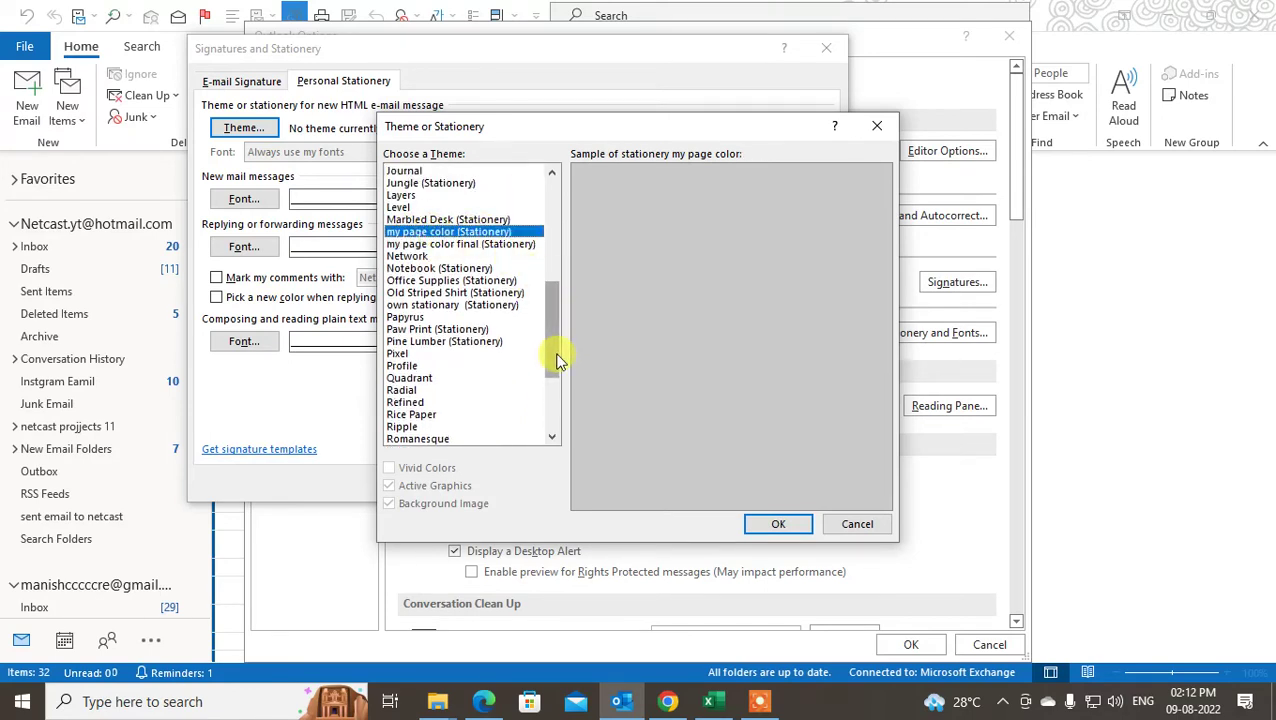
{"action": "left_click", "coordinate": [421, 304]}
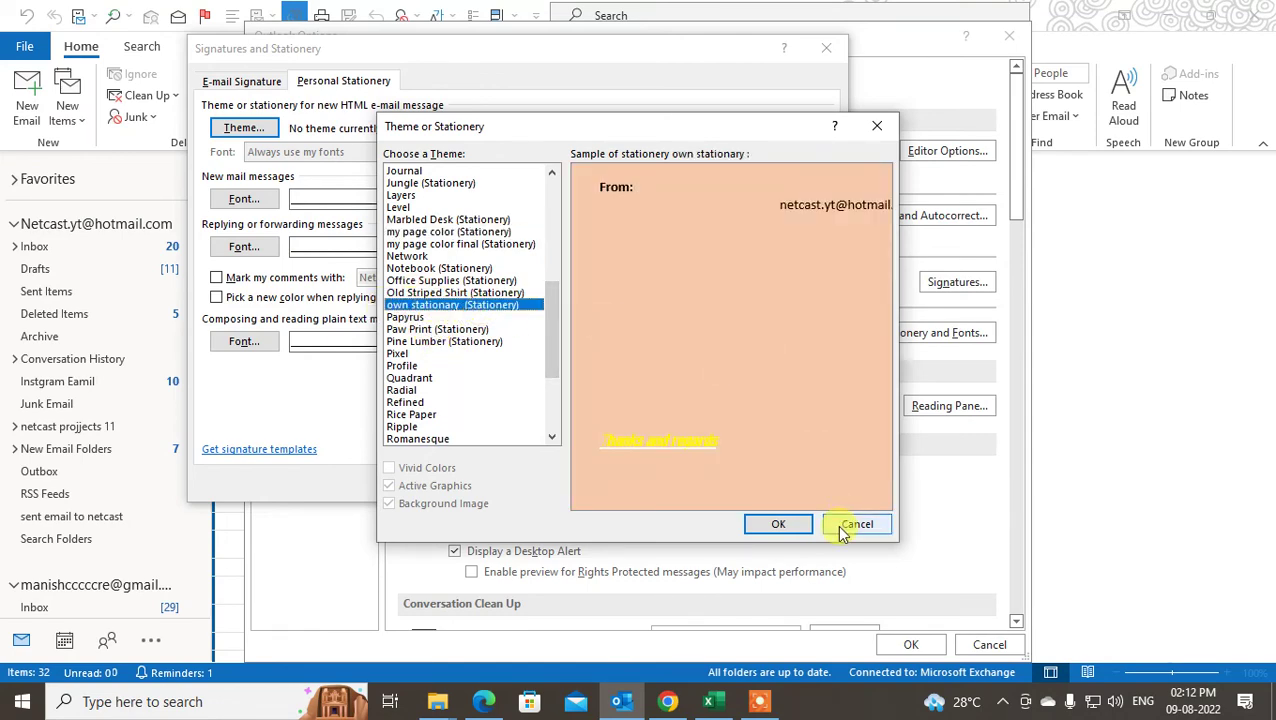
Confirm the theme, Signatures and Stationery, and Outlook Options dialogs with OK.
{"action": "left_click", "coordinate": [778, 524]}
{"action": "left_click", "coordinate": [728, 481]}
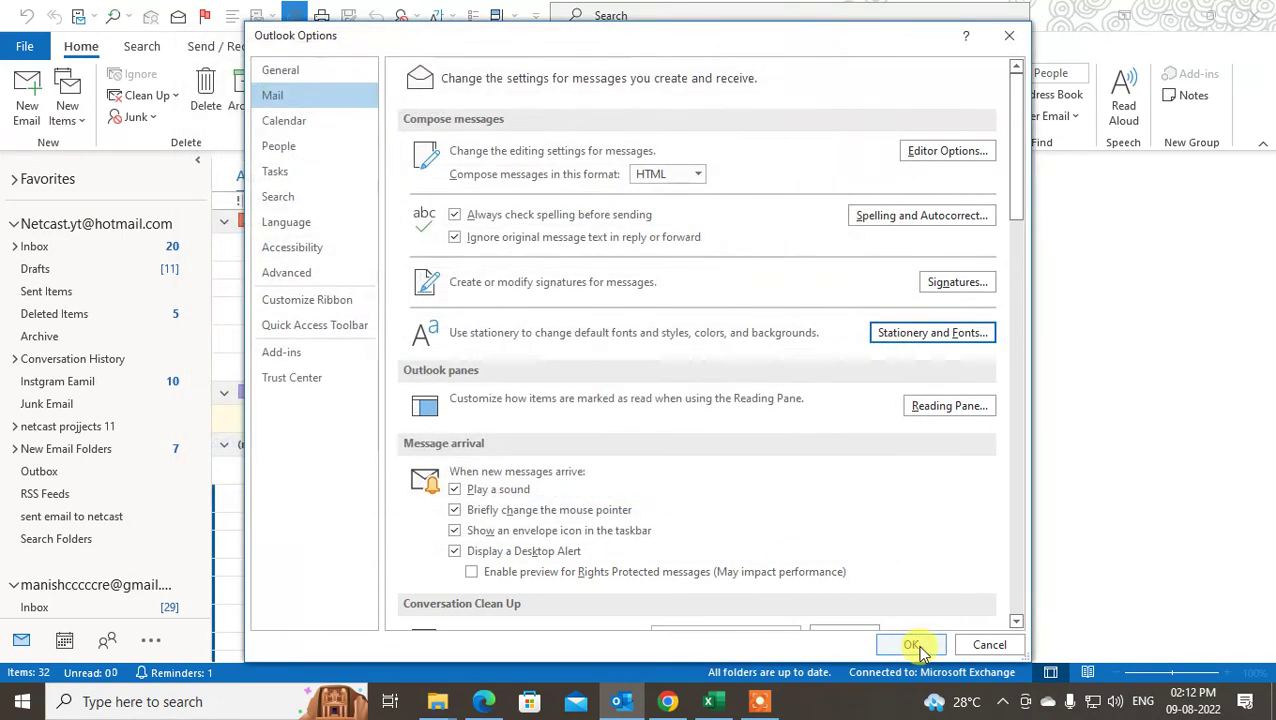
{"action": "left_click", "coordinate": [911, 644]}
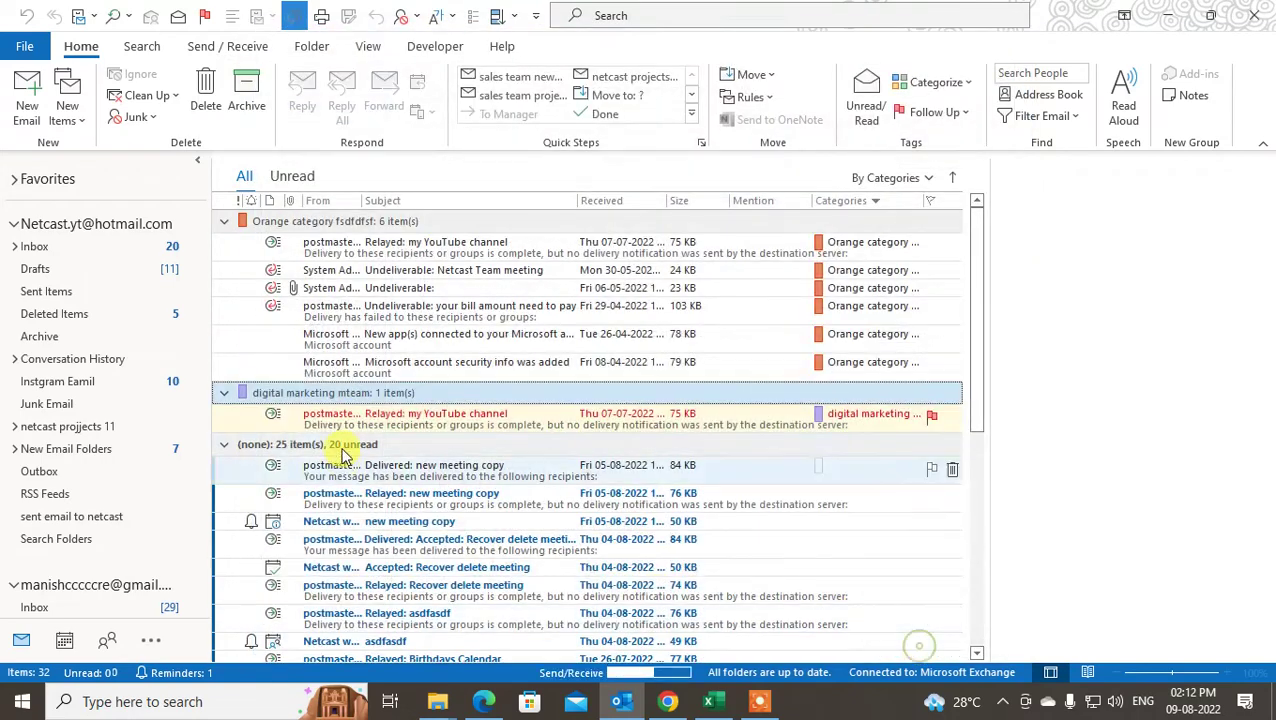
Create a new email on the peach stationery and delete its From line.
{"action": "left_click", "coordinate": [22, 97]}
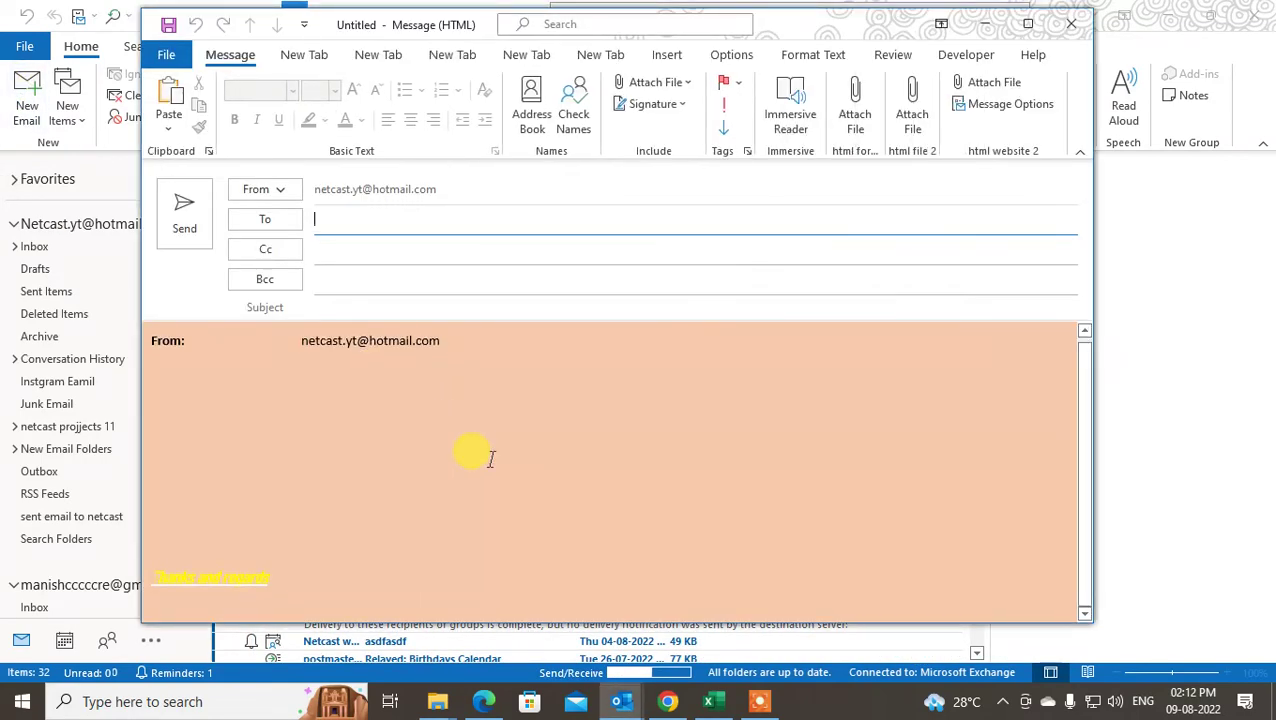
{"action": "left_click", "coordinate": [312, 470]}
{"action": "left_click", "coordinate": [219, 345]}
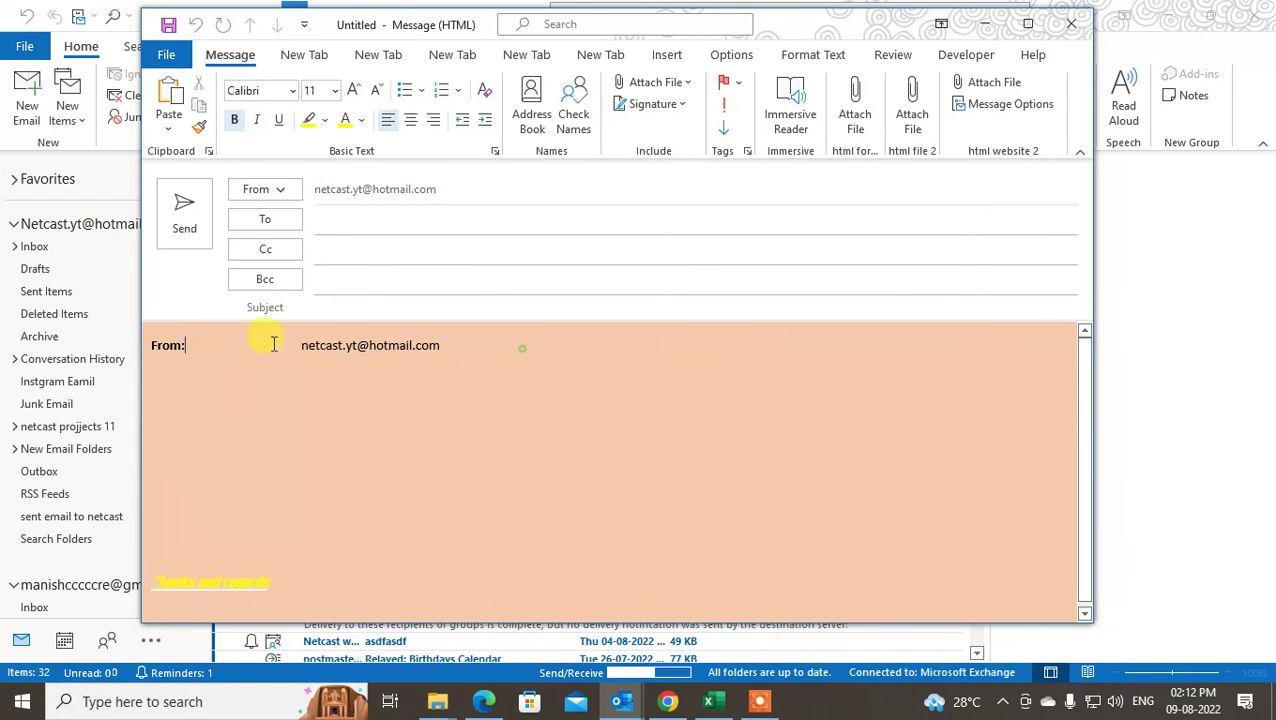
{"action": "left_click_drag", "start_coordinate": [273, 344], "coordinate": [5, 345]}
{"action": "key", "text": "Delete"}
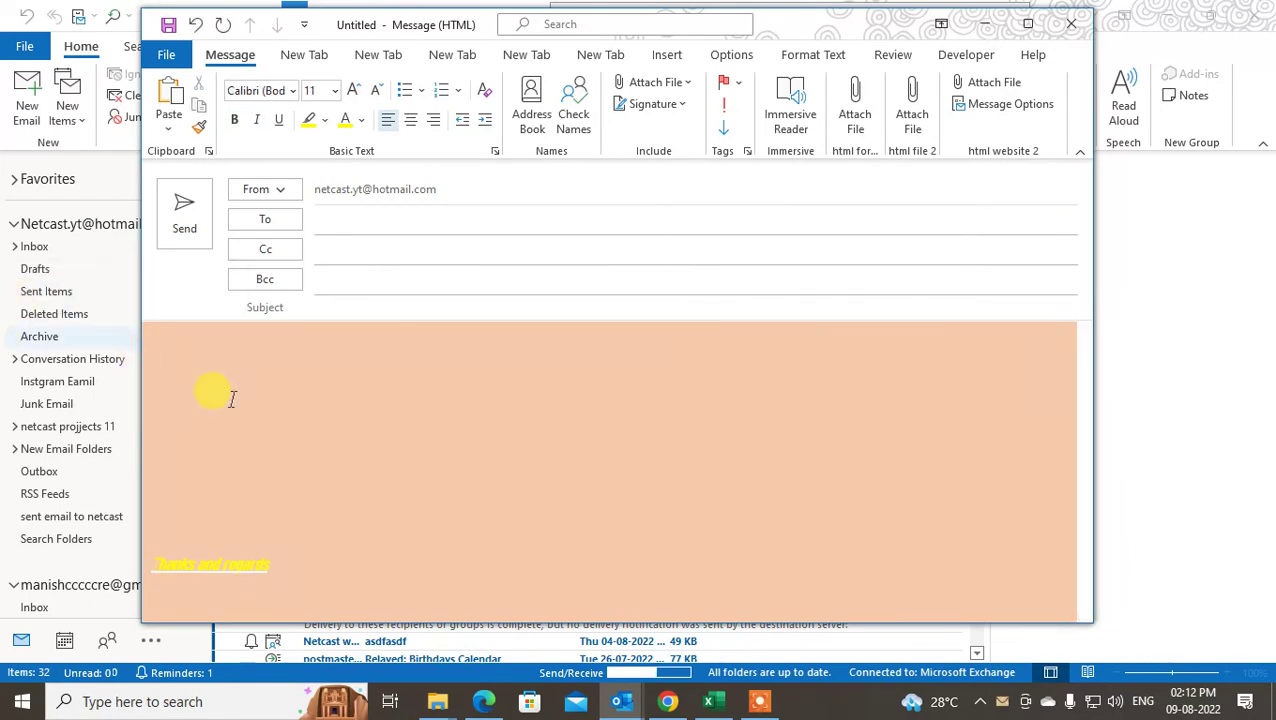
Discard the test email without saving and show the desktop.
{"action": "left_click", "coordinate": [1068, 26]}
{"action": "left_click", "coordinate": [638, 396]}
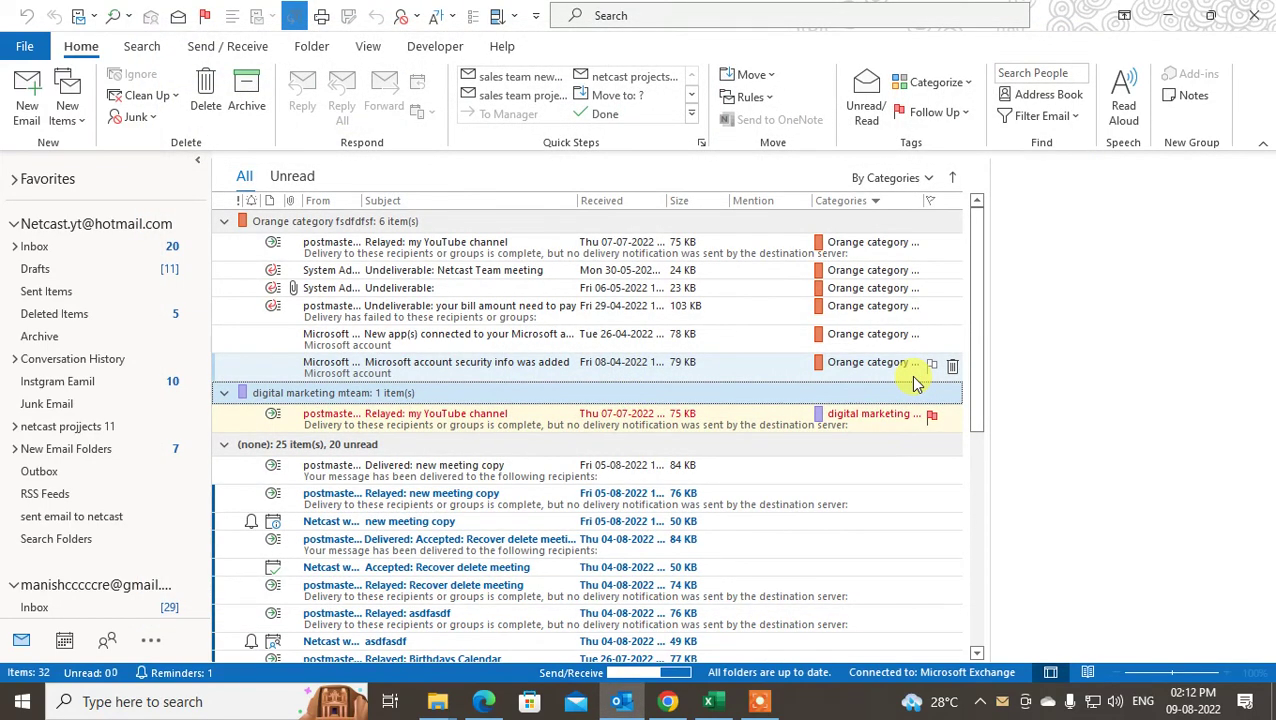
{"action": "key", "text": "super+d"}
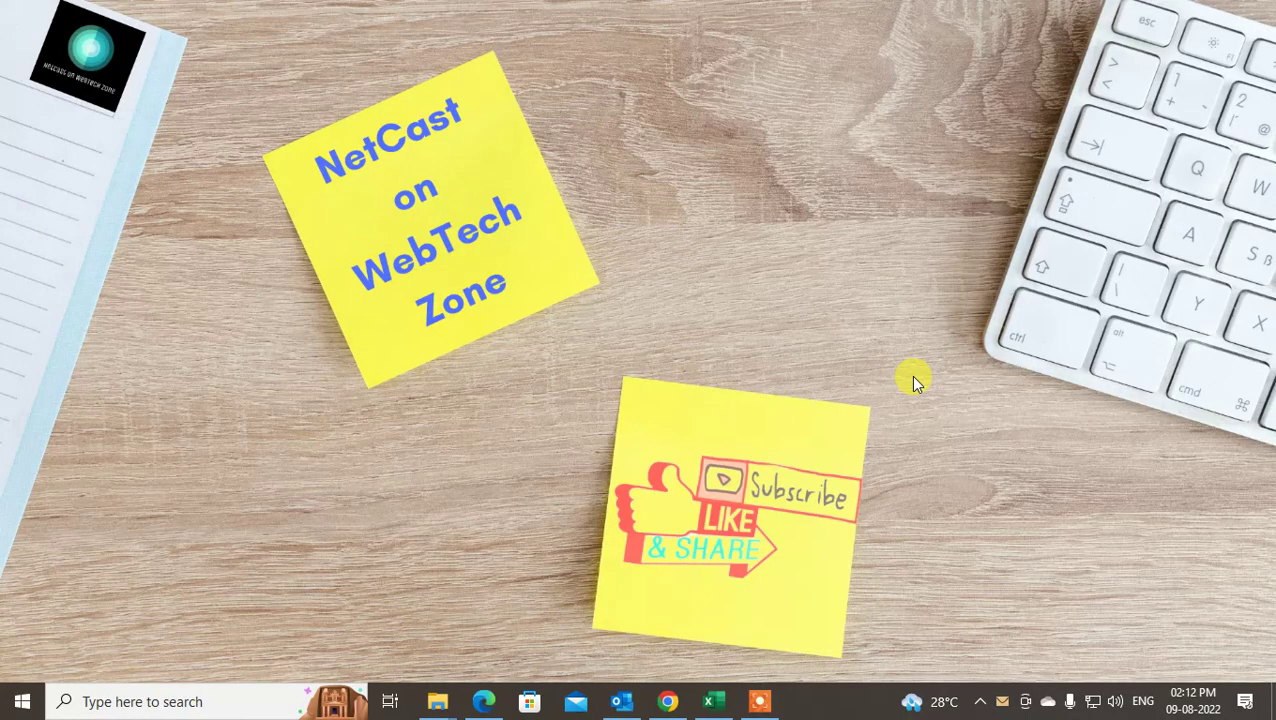